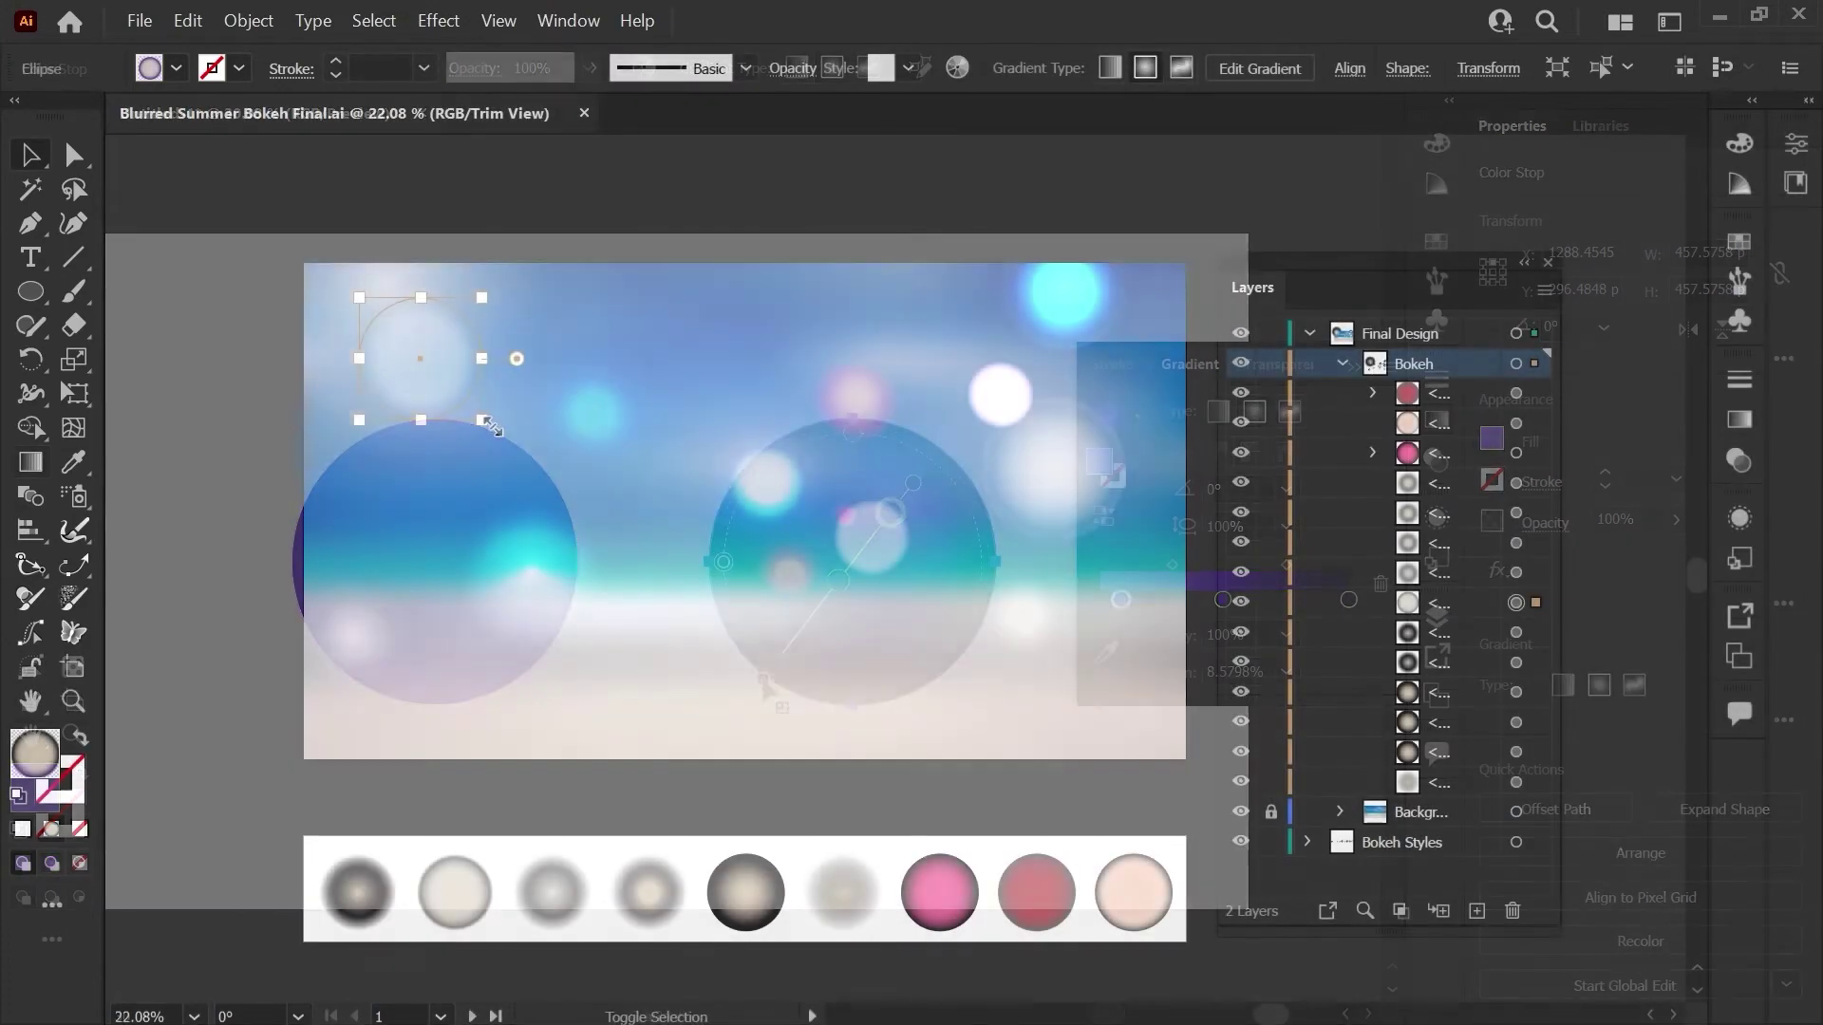
Step: Preview the bokeh, sunset and spotlight examples, then switch to the black-circle tutorial document
left_click_drag(485, 423, 521, 470)
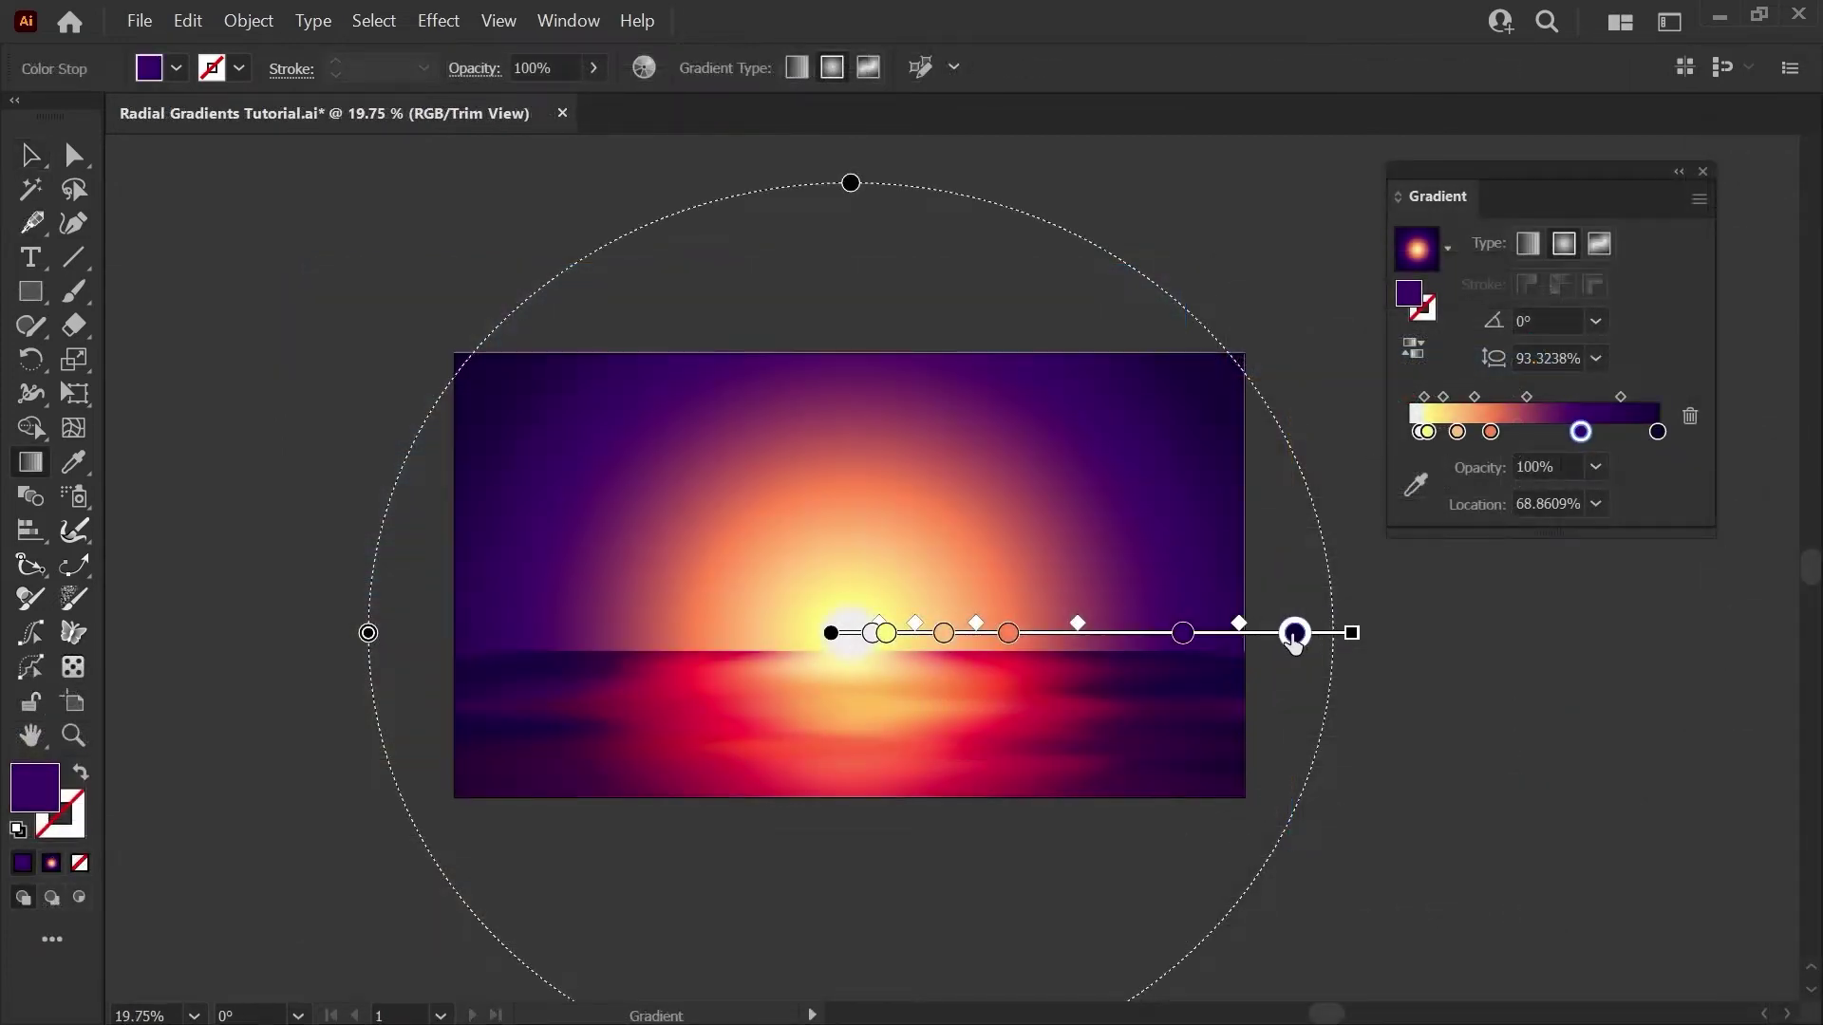
left_click(1289, 634)
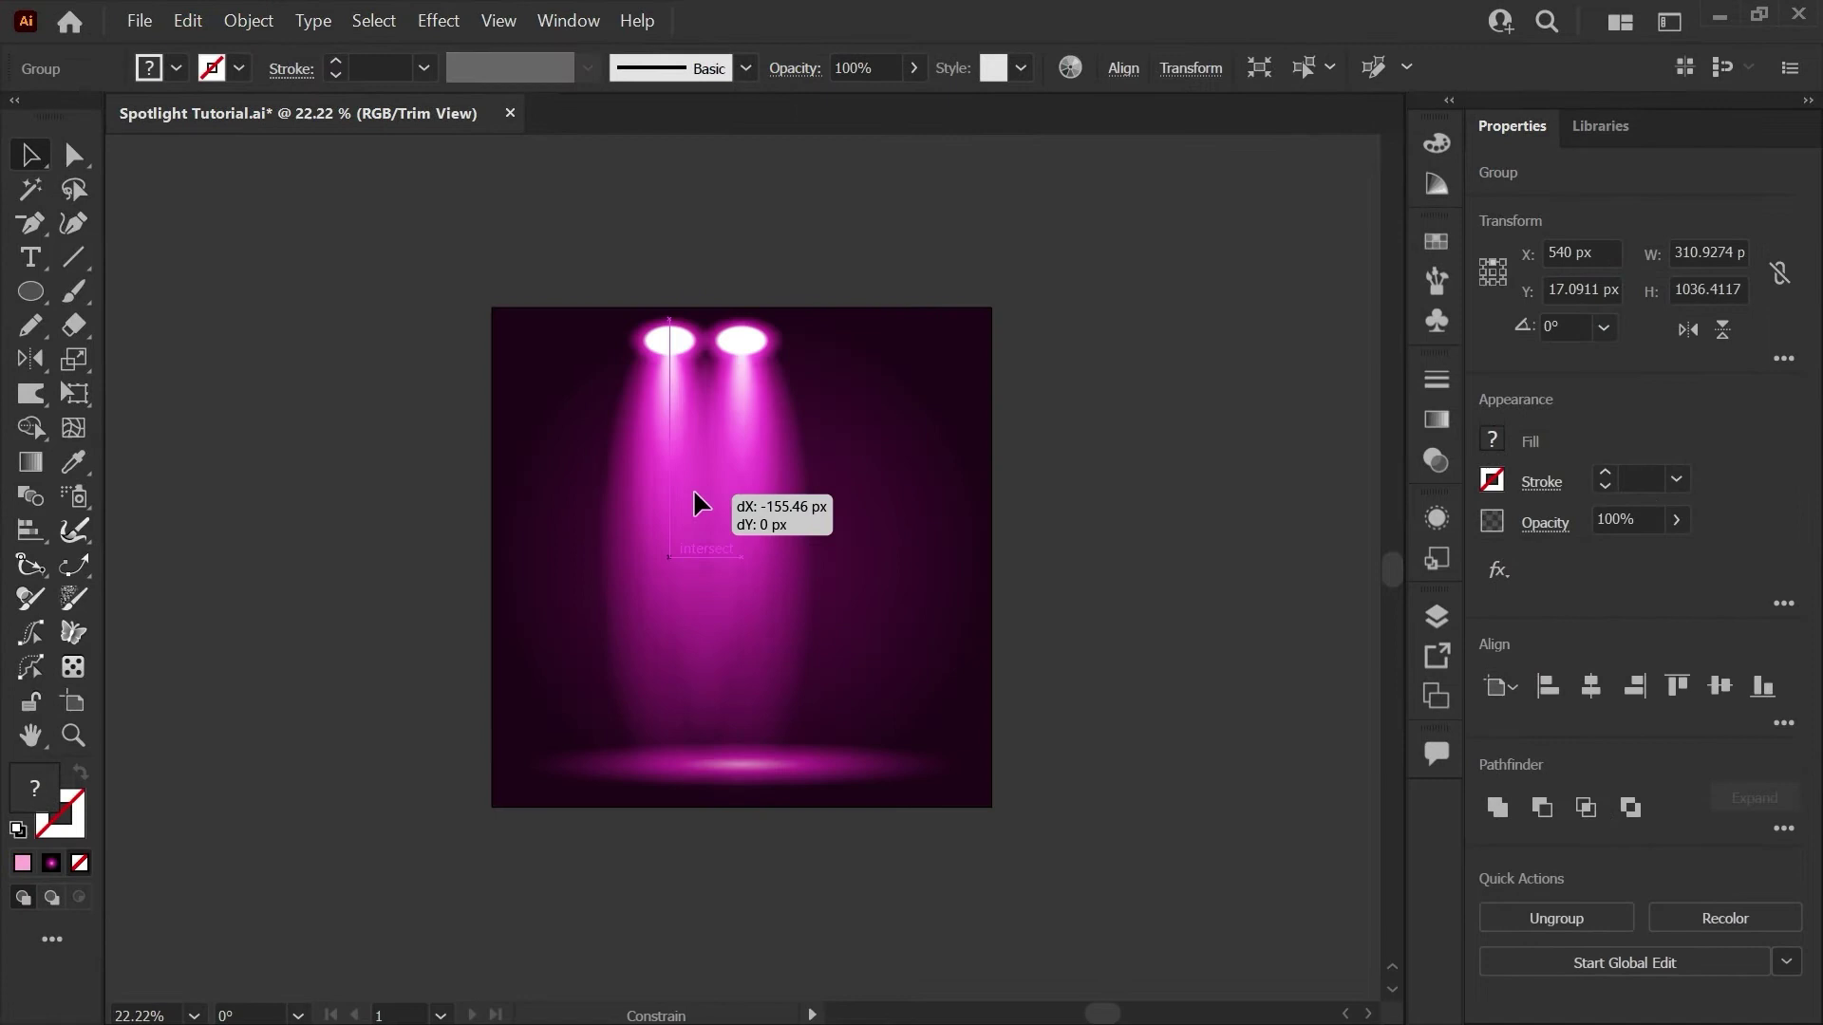
left_click_drag(645, 500, 636, 505)
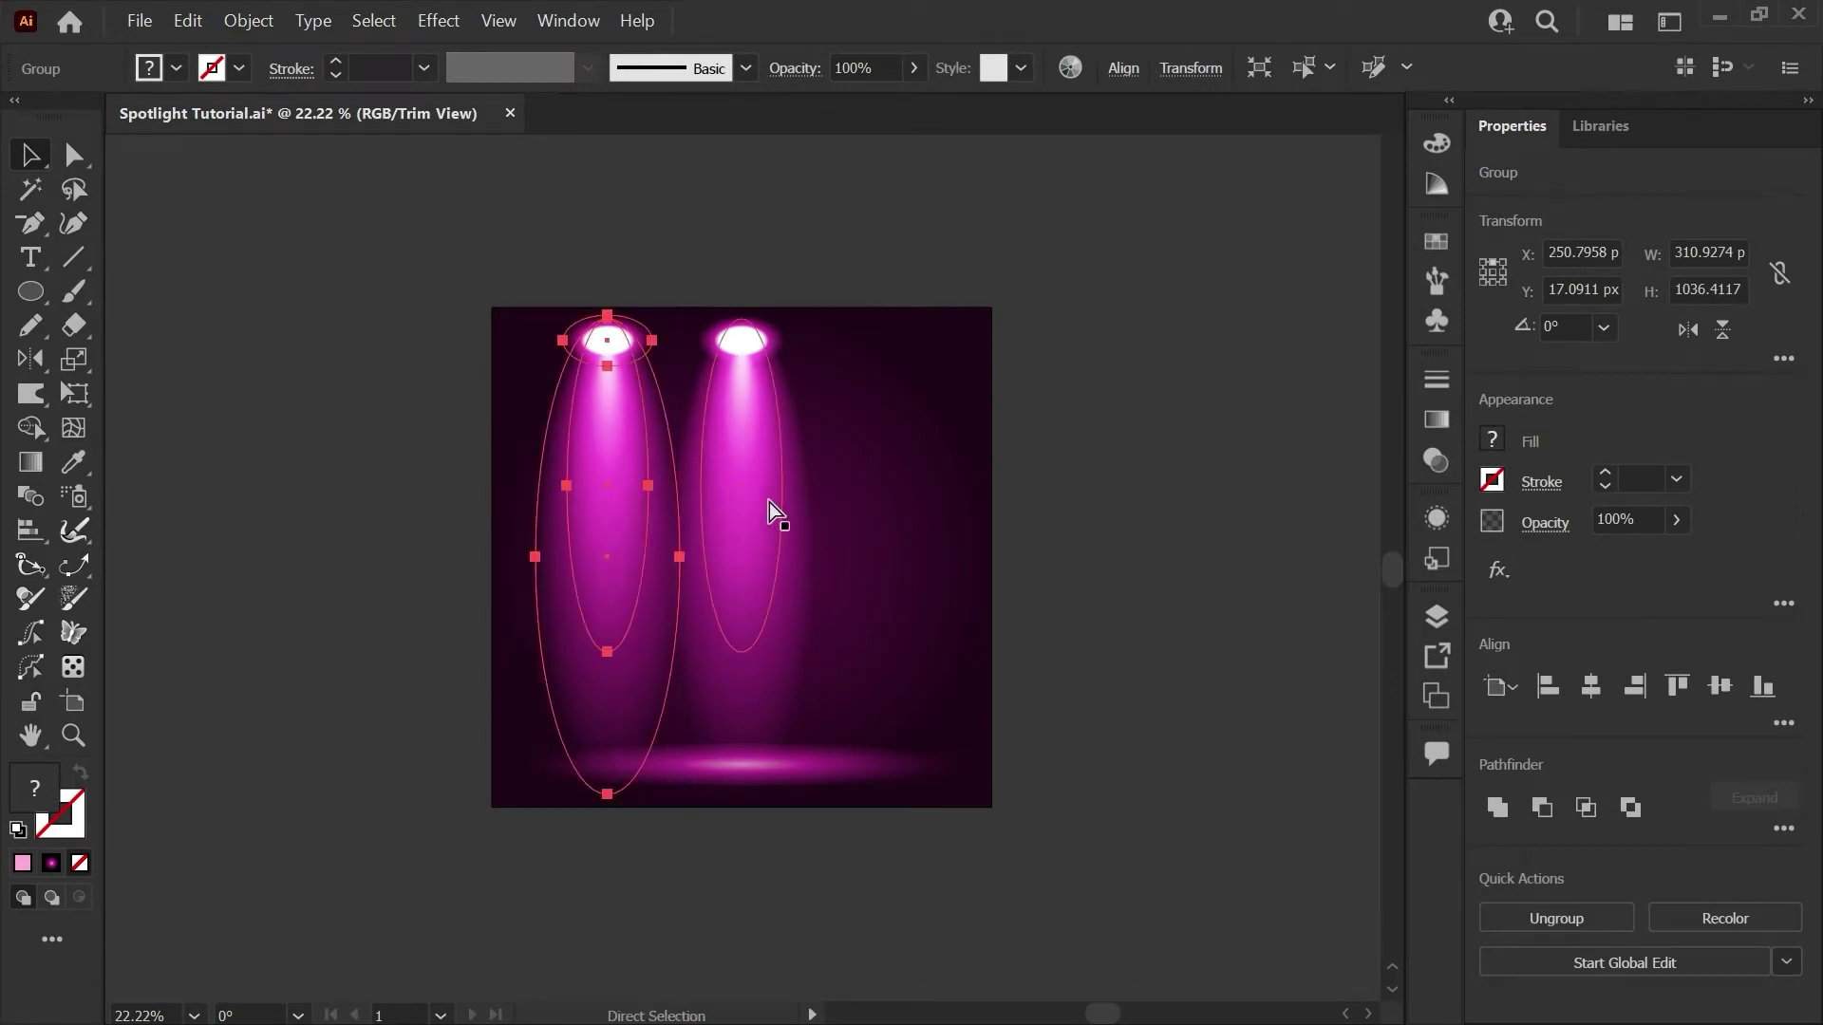
left_click(727, 520)
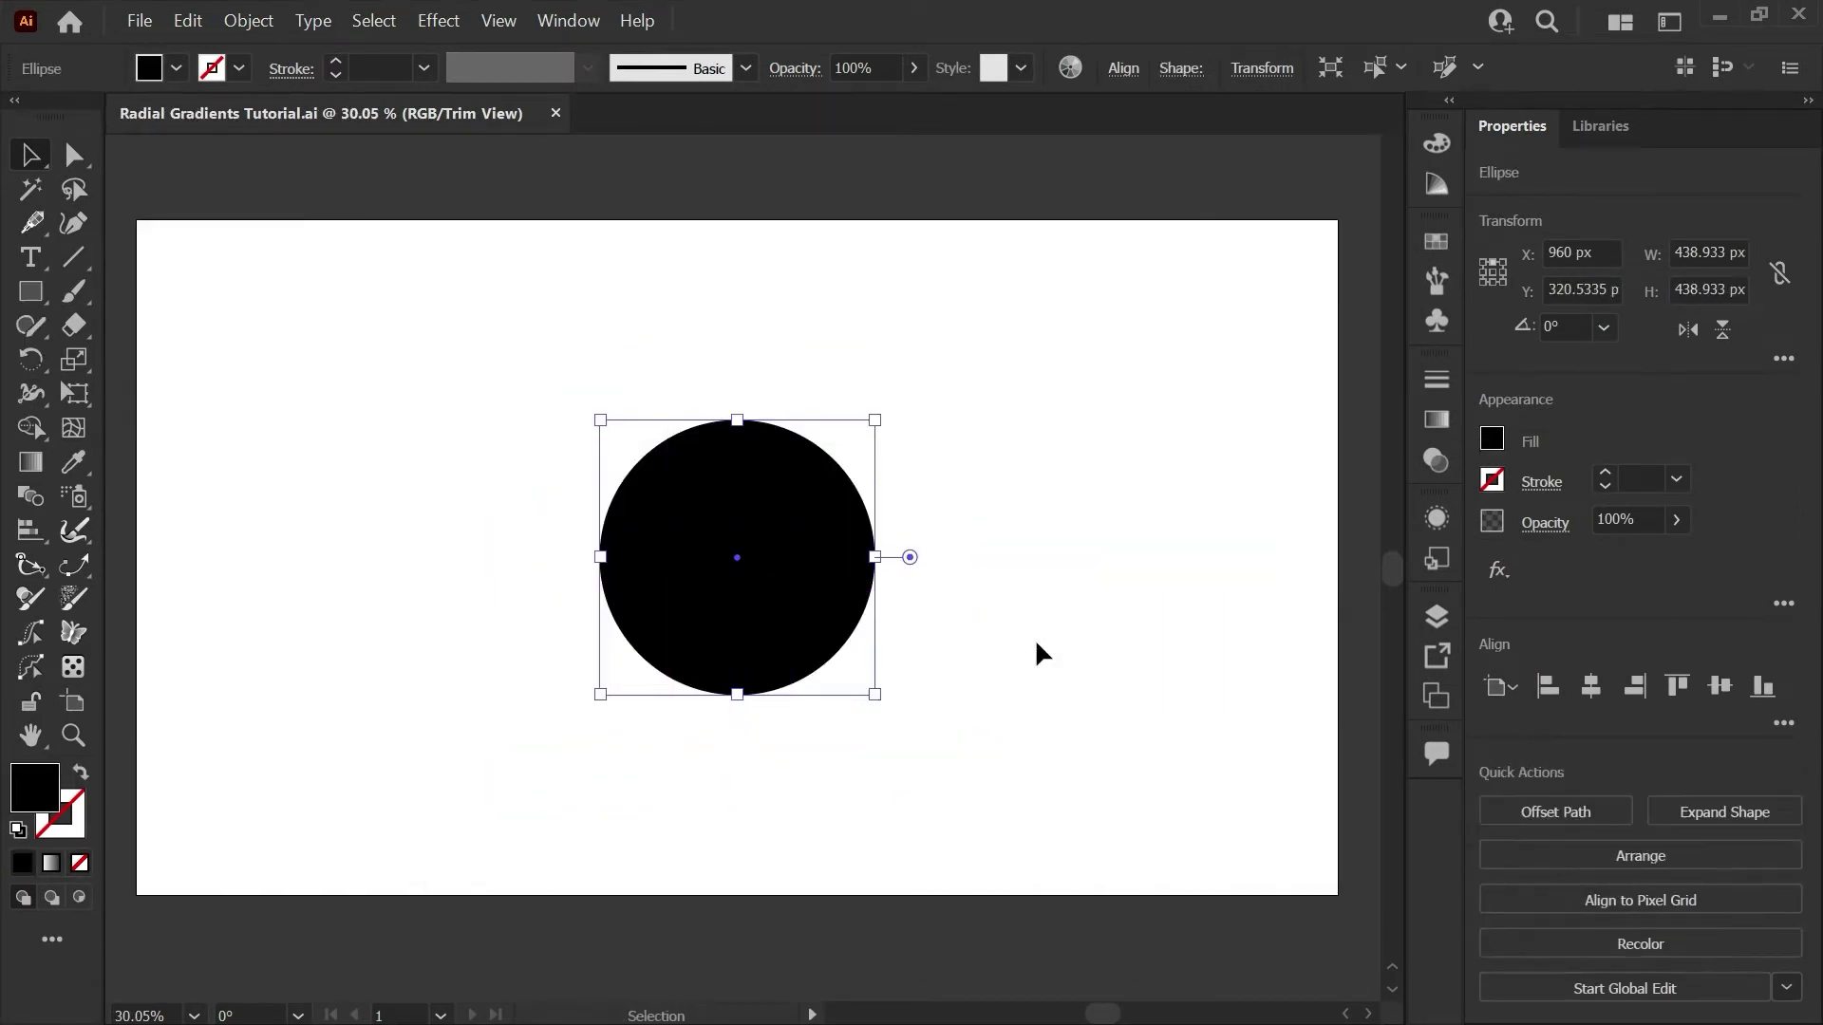
Step: Look through the available panels for the Gradient panel, then deselect the circle
left_click(1435, 422)
left_click(1434, 423)
left_click(568, 21)
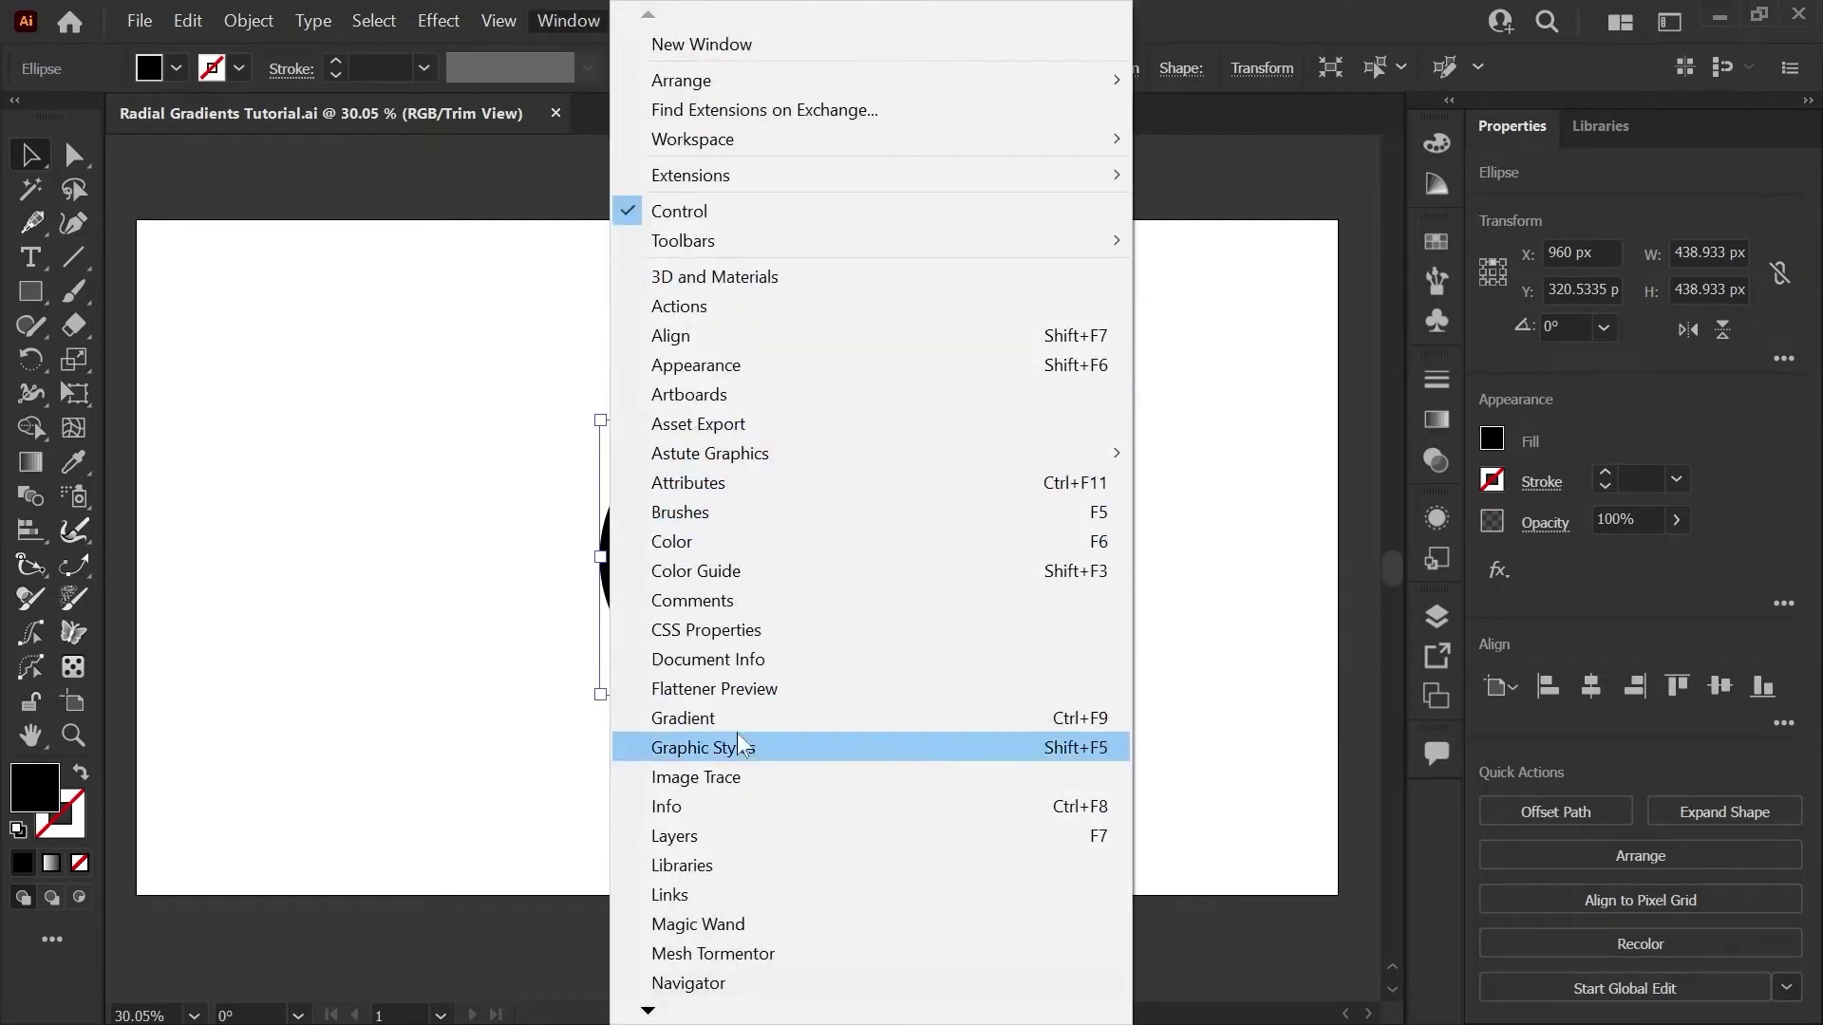
left_click(183, 527)
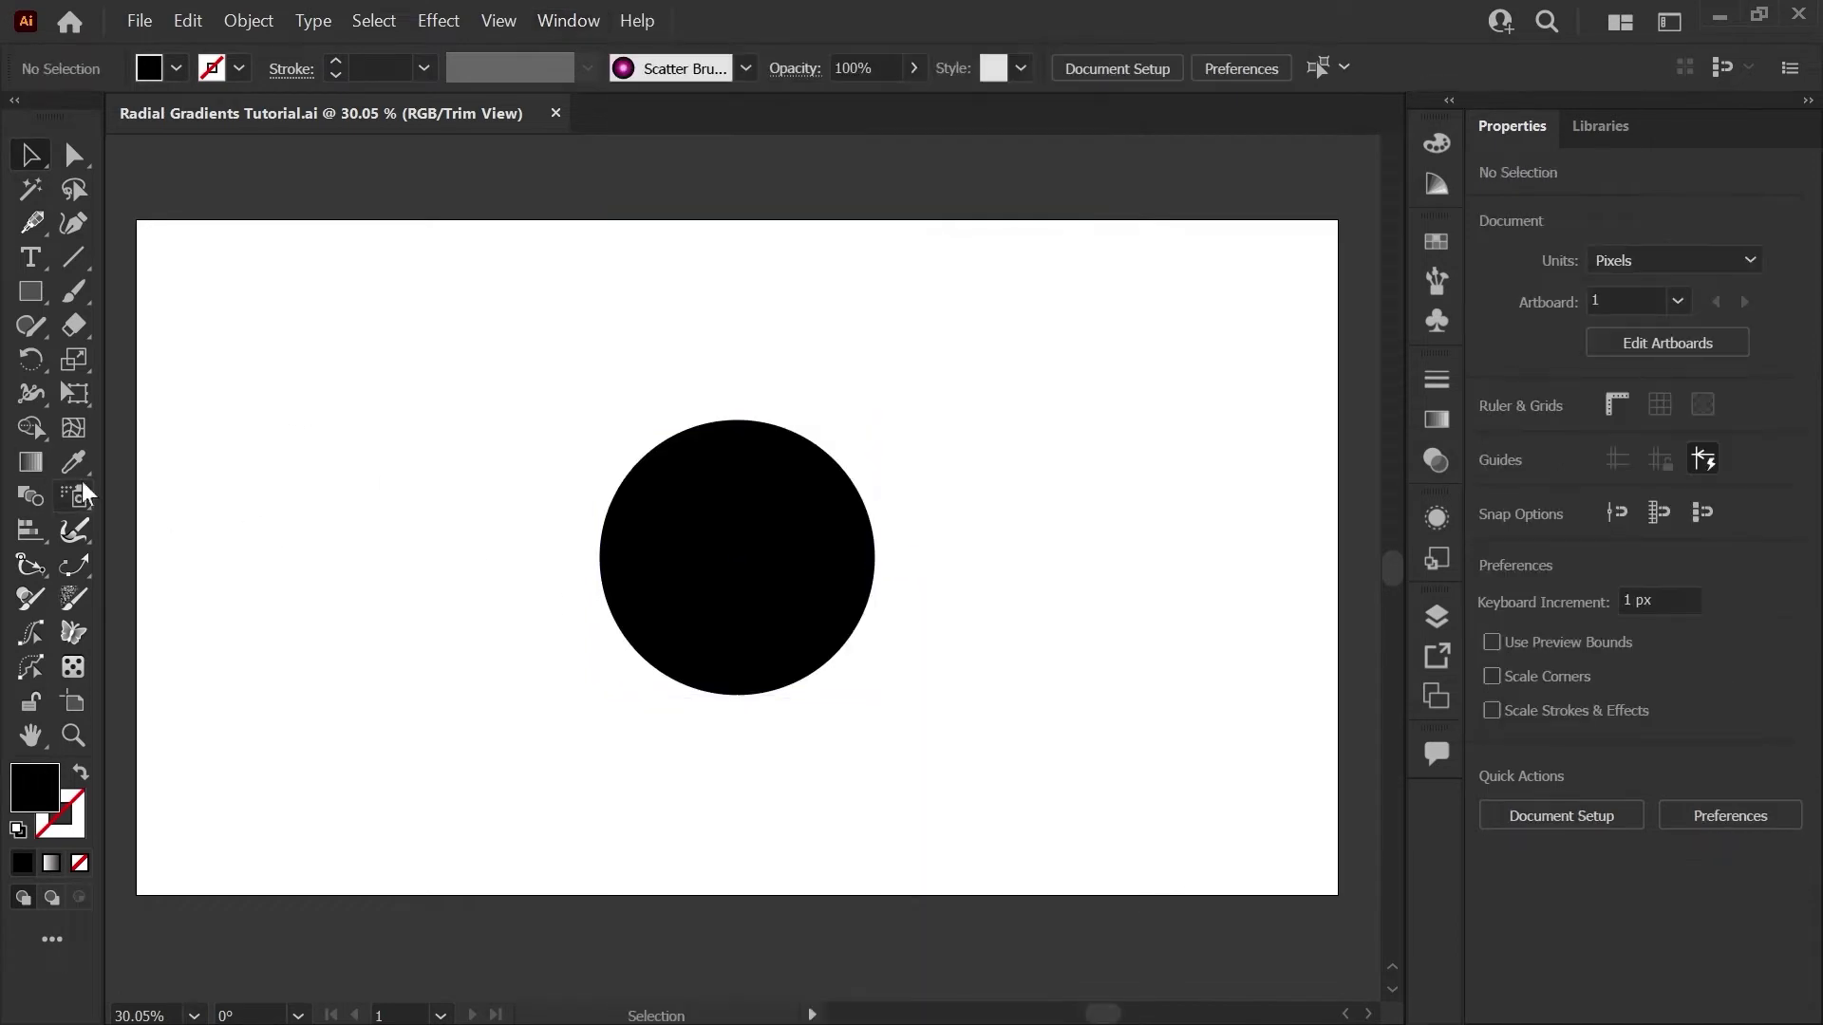
Step: Apply a default white-to-black gradient to the black circle with the Gradient tool
left_click(31, 461)
left_click(752, 564)
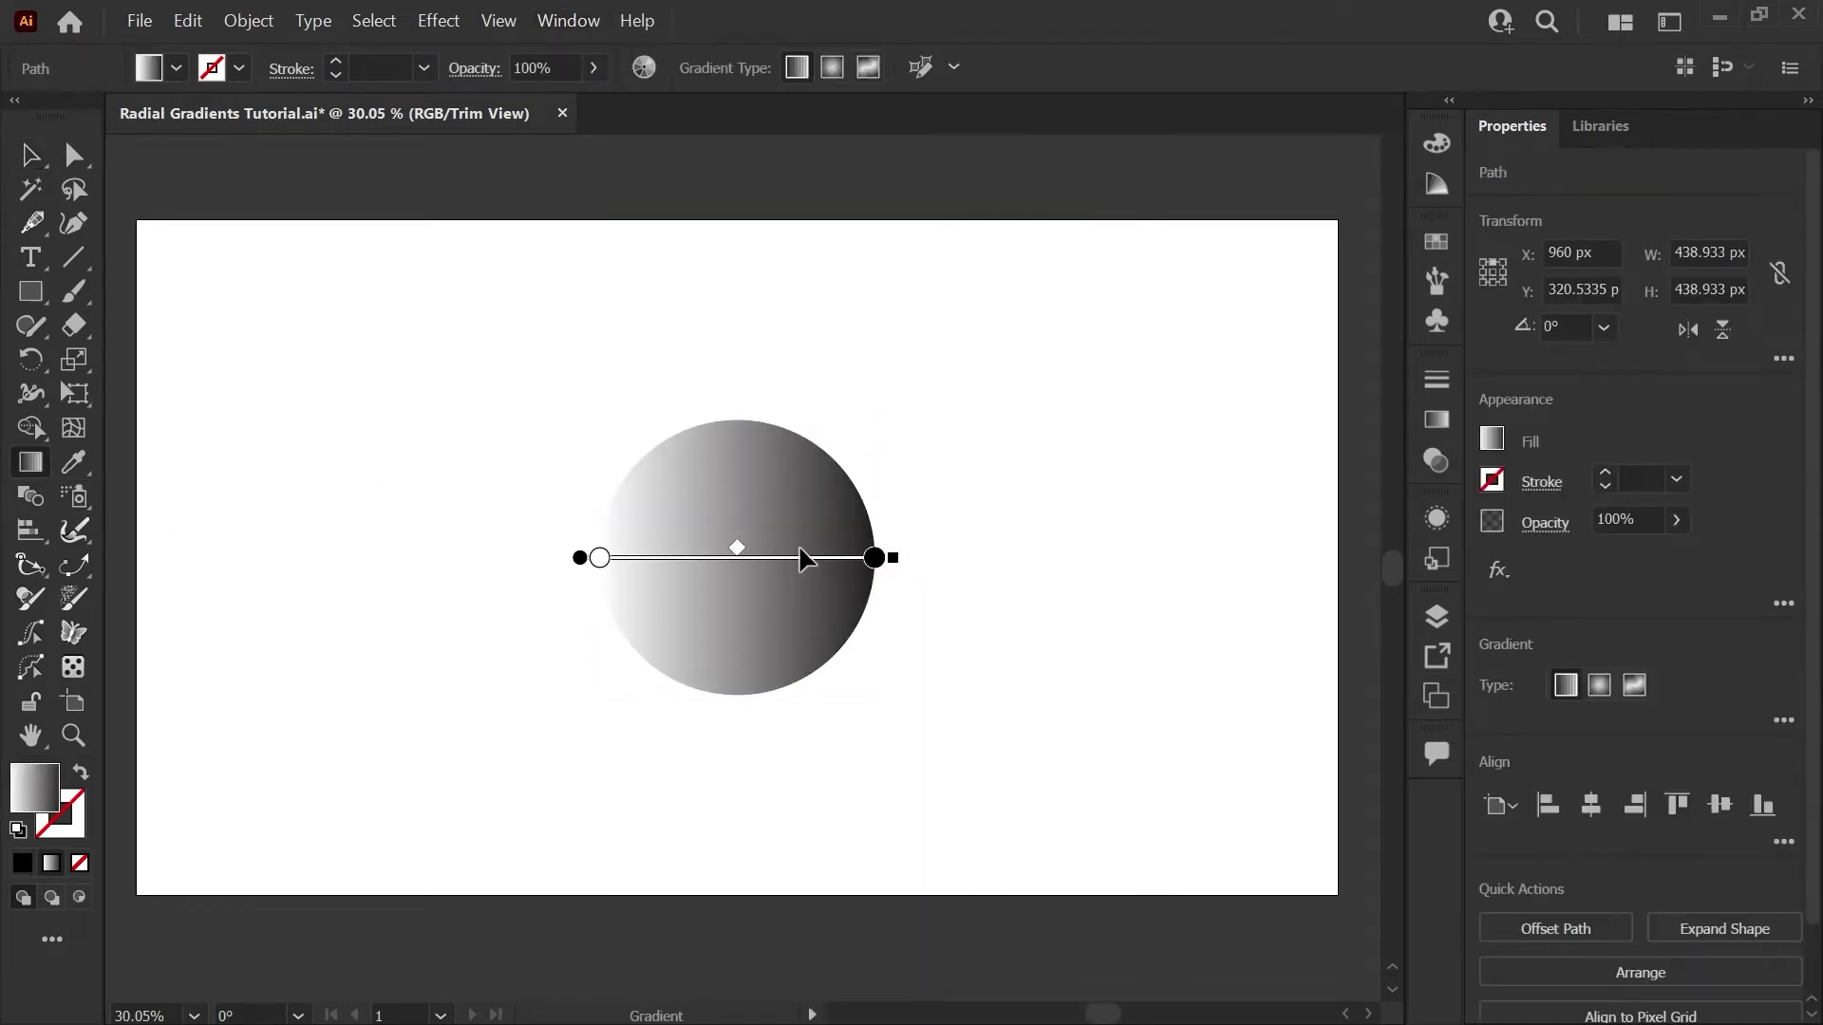
key("v")
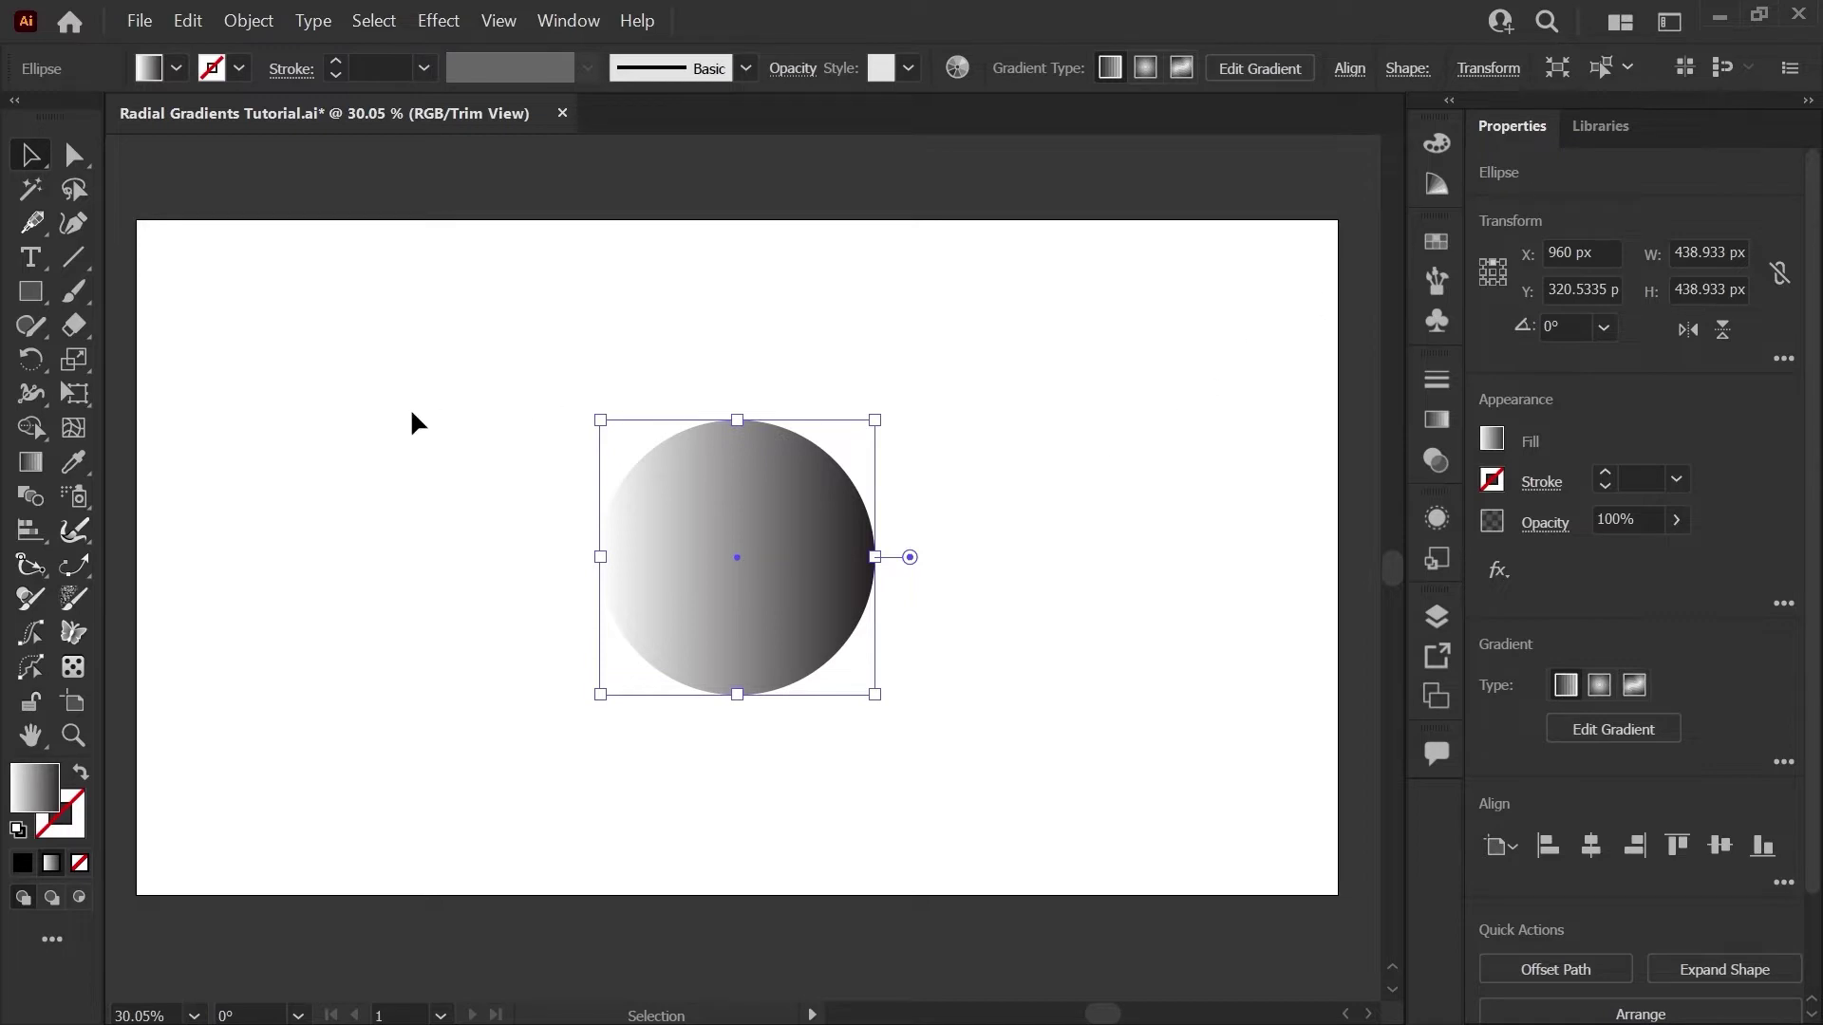
key("g")
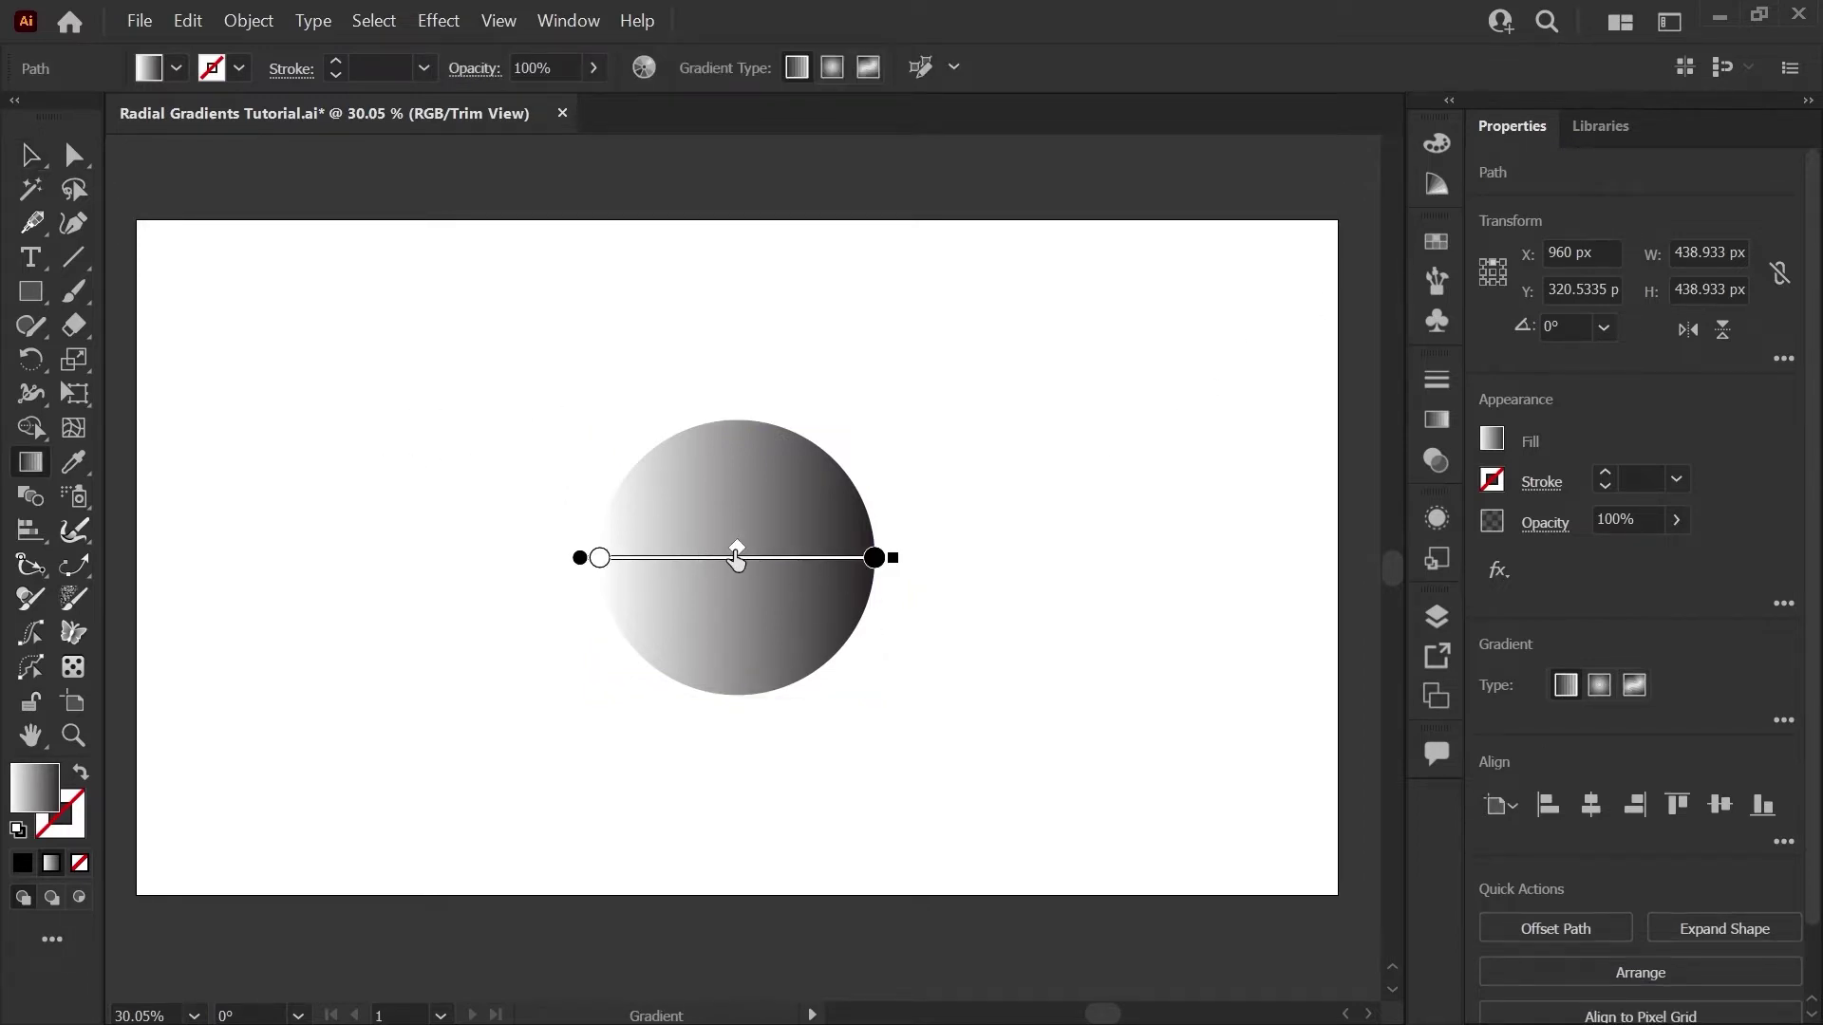
key("v")
Step: Float the Gradient panel beside the circle and set the gradient Type to Radial
left_click(1436, 419)
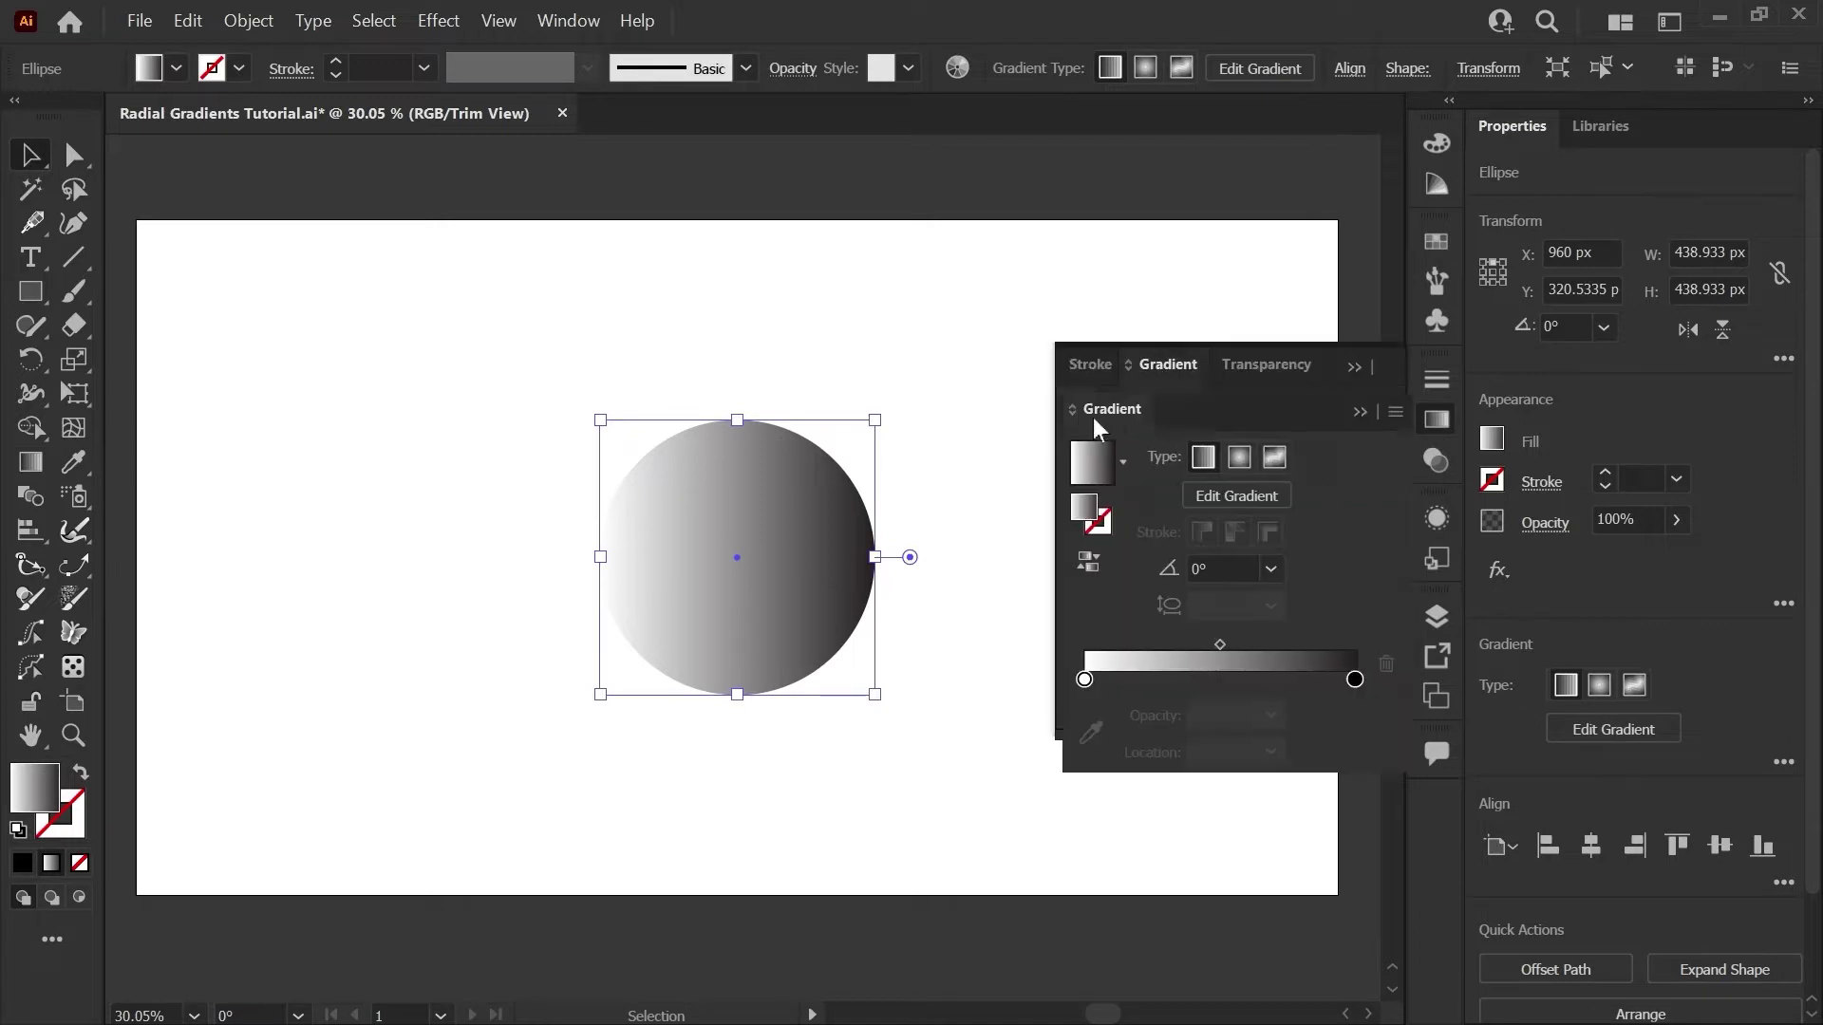
left_click_drag(1094, 430, 700, 340)
left_click(1436, 419)
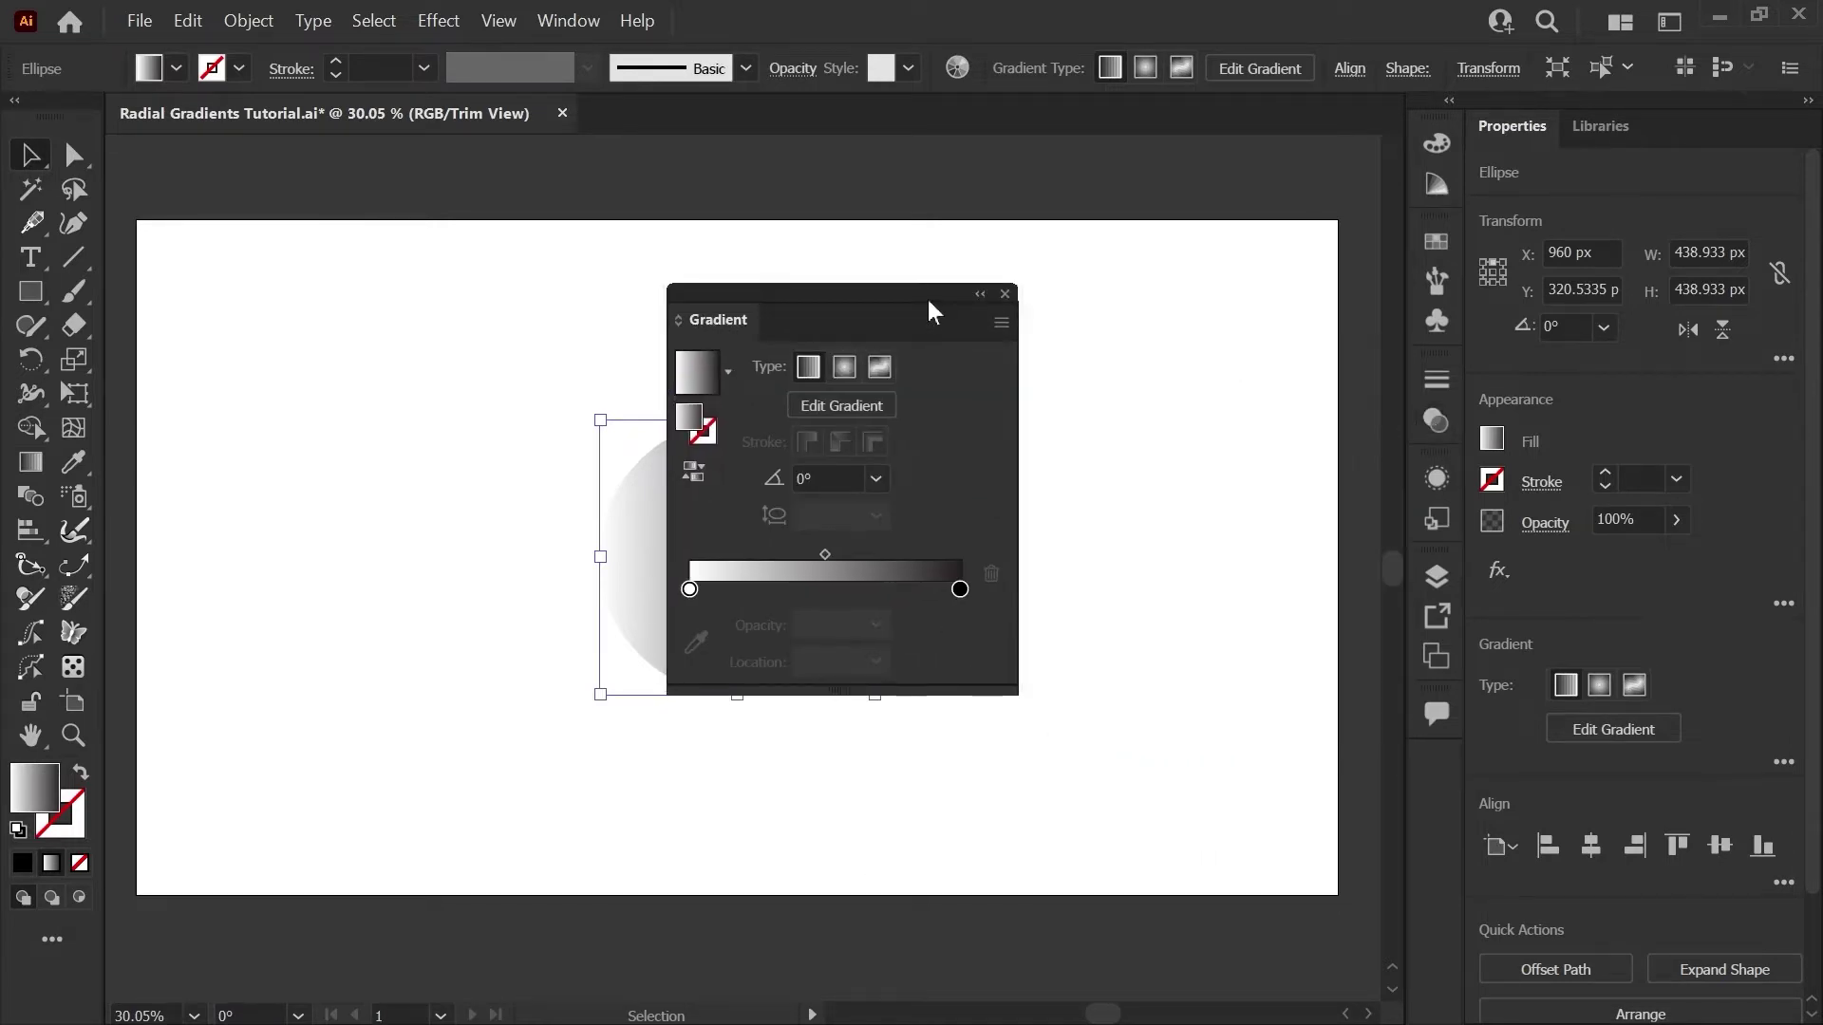
left_click_drag(927, 311, 1197, 355)
key("comma")
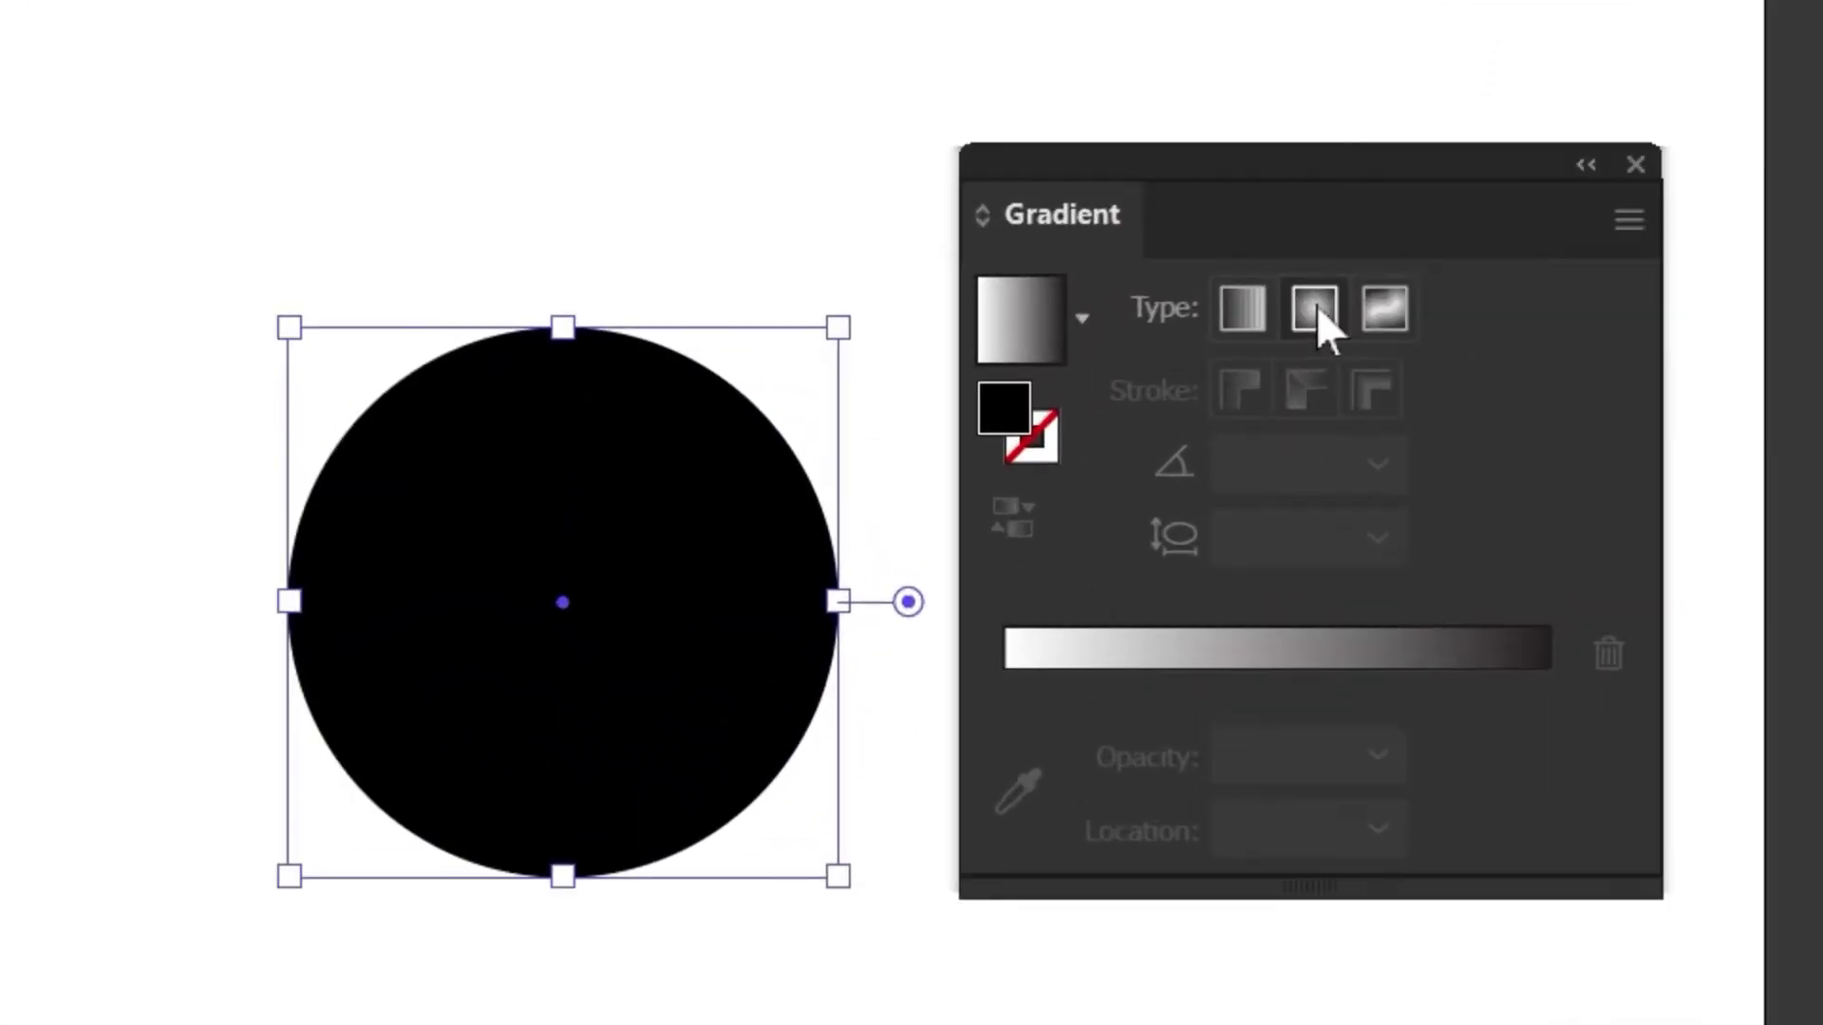
left_click(1317, 304)
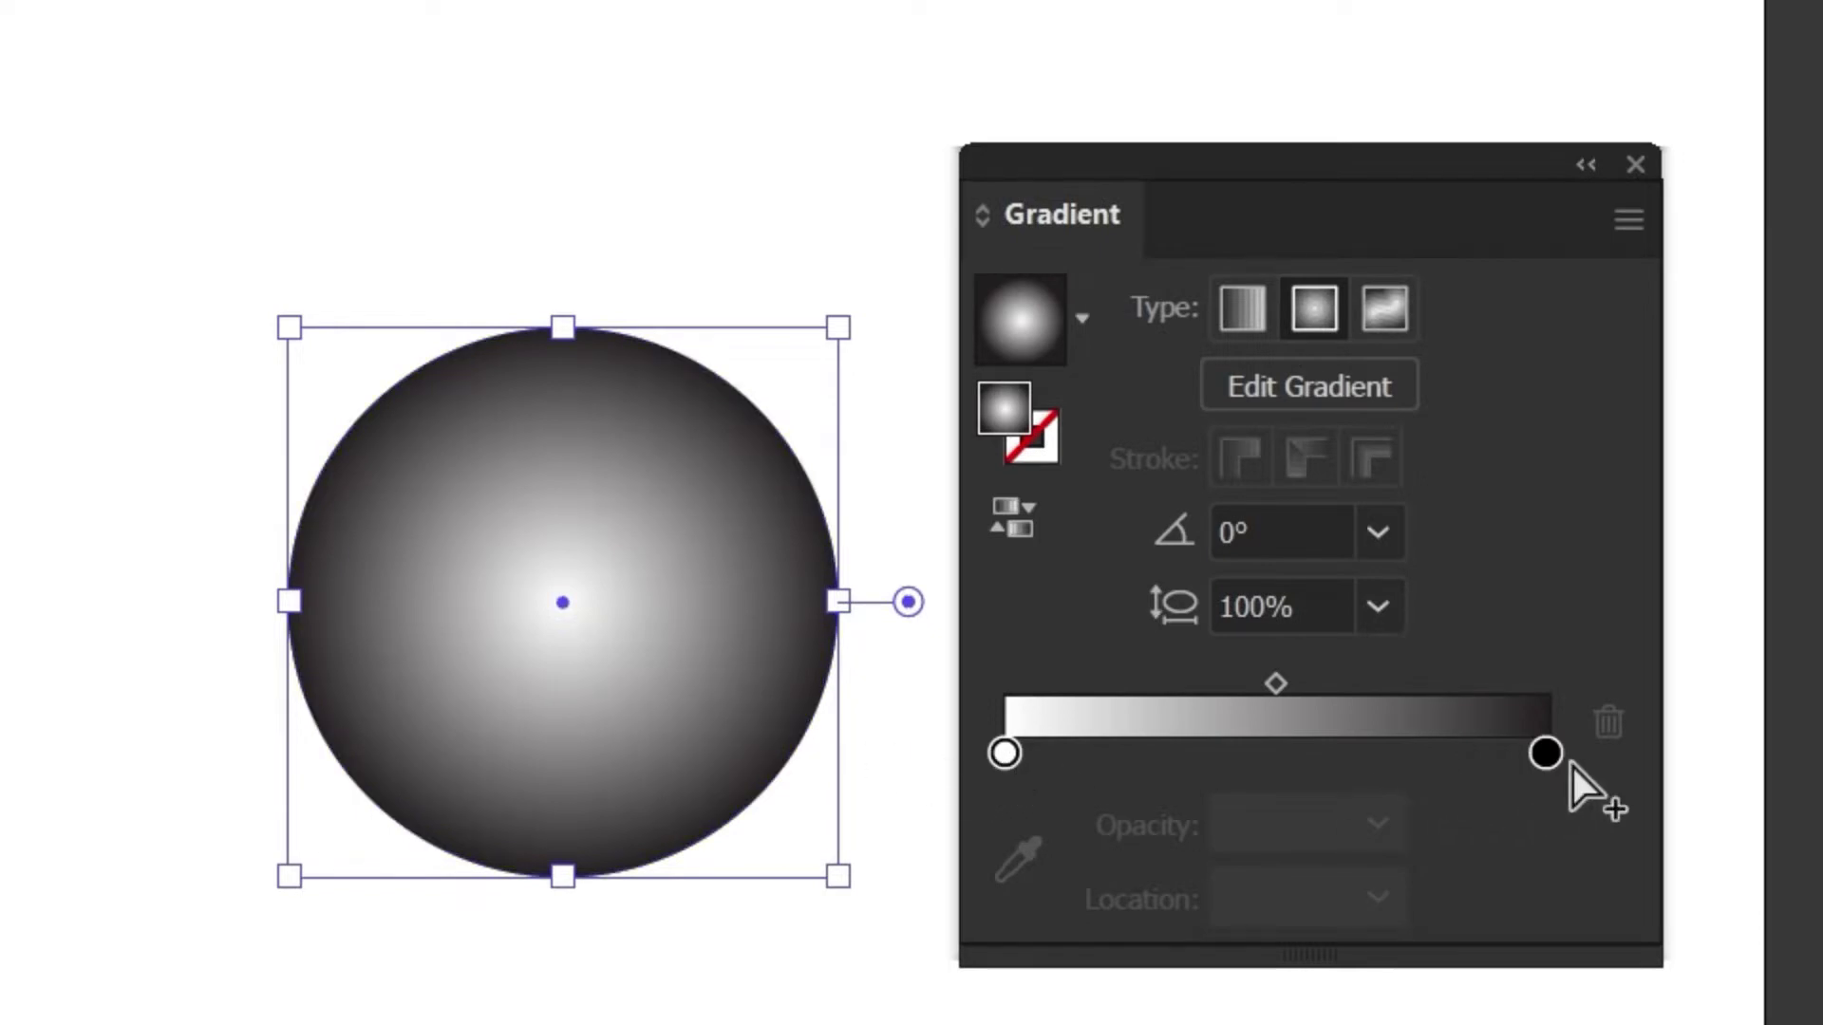
Step: Add and delete a test stop, then drag the gradient midpoint right to about 55%
left_click(1004, 754)
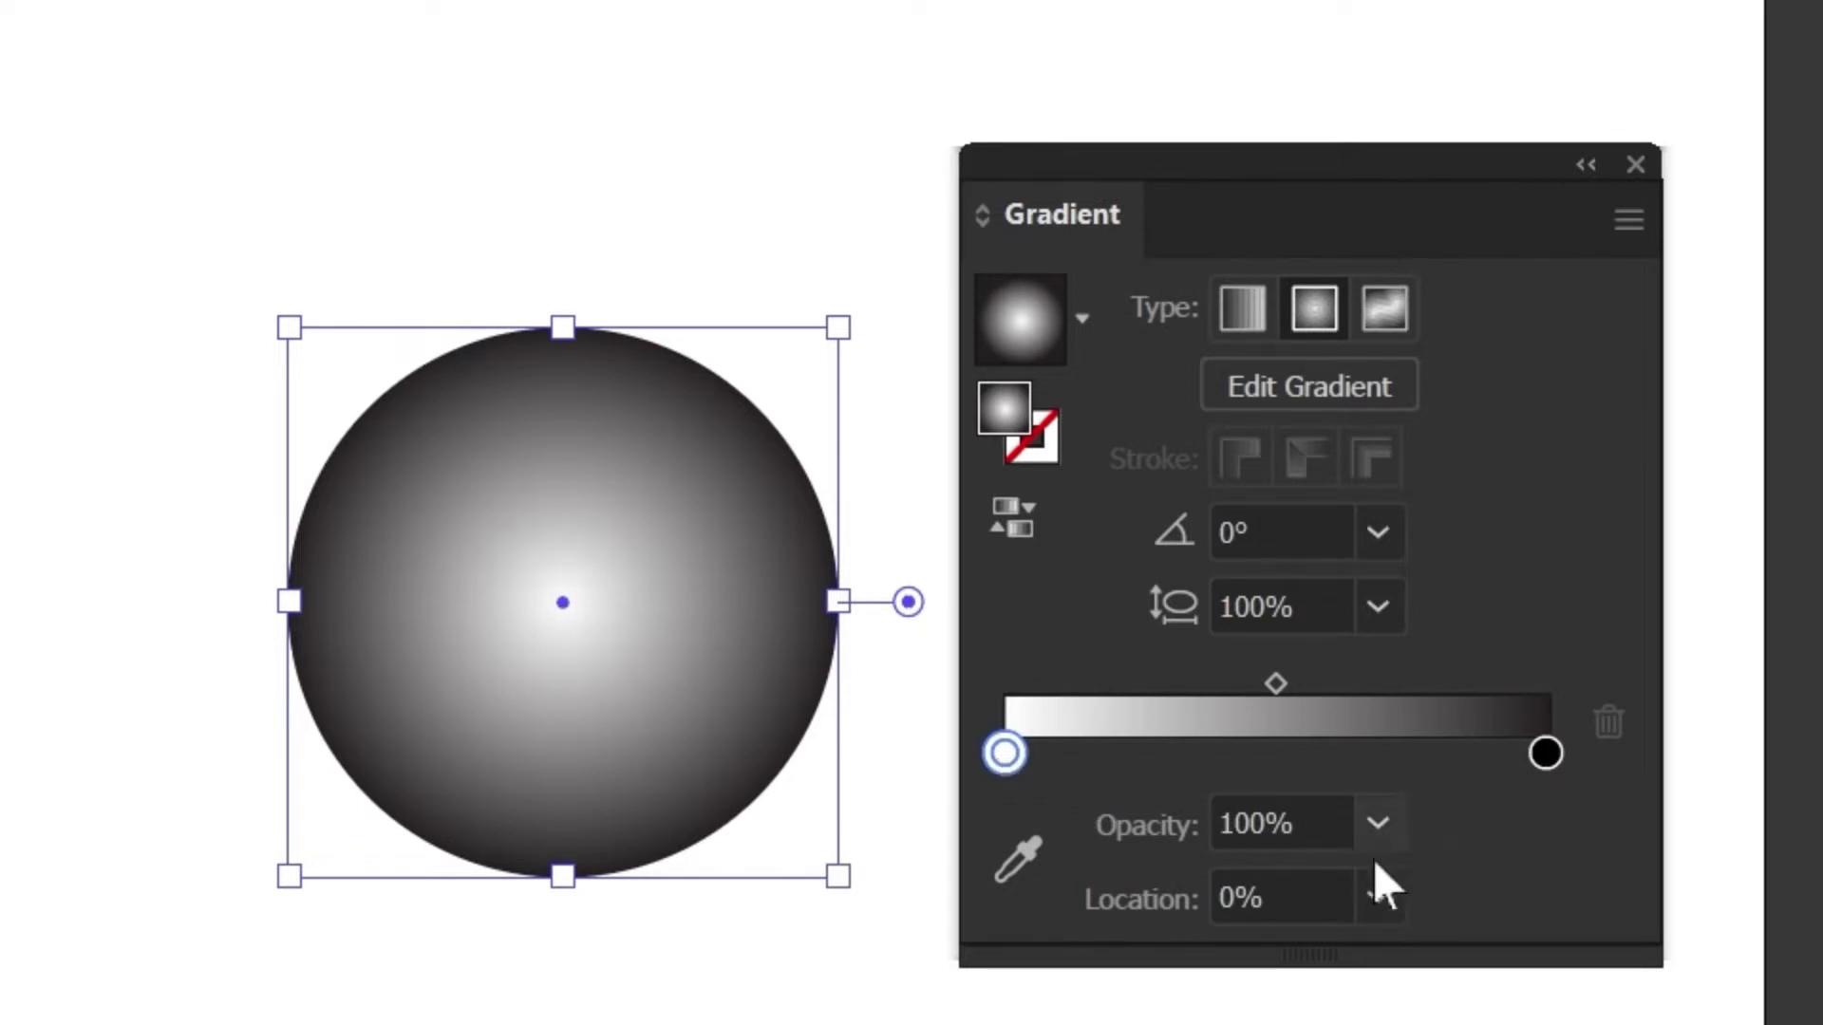
left_click(1283, 755)
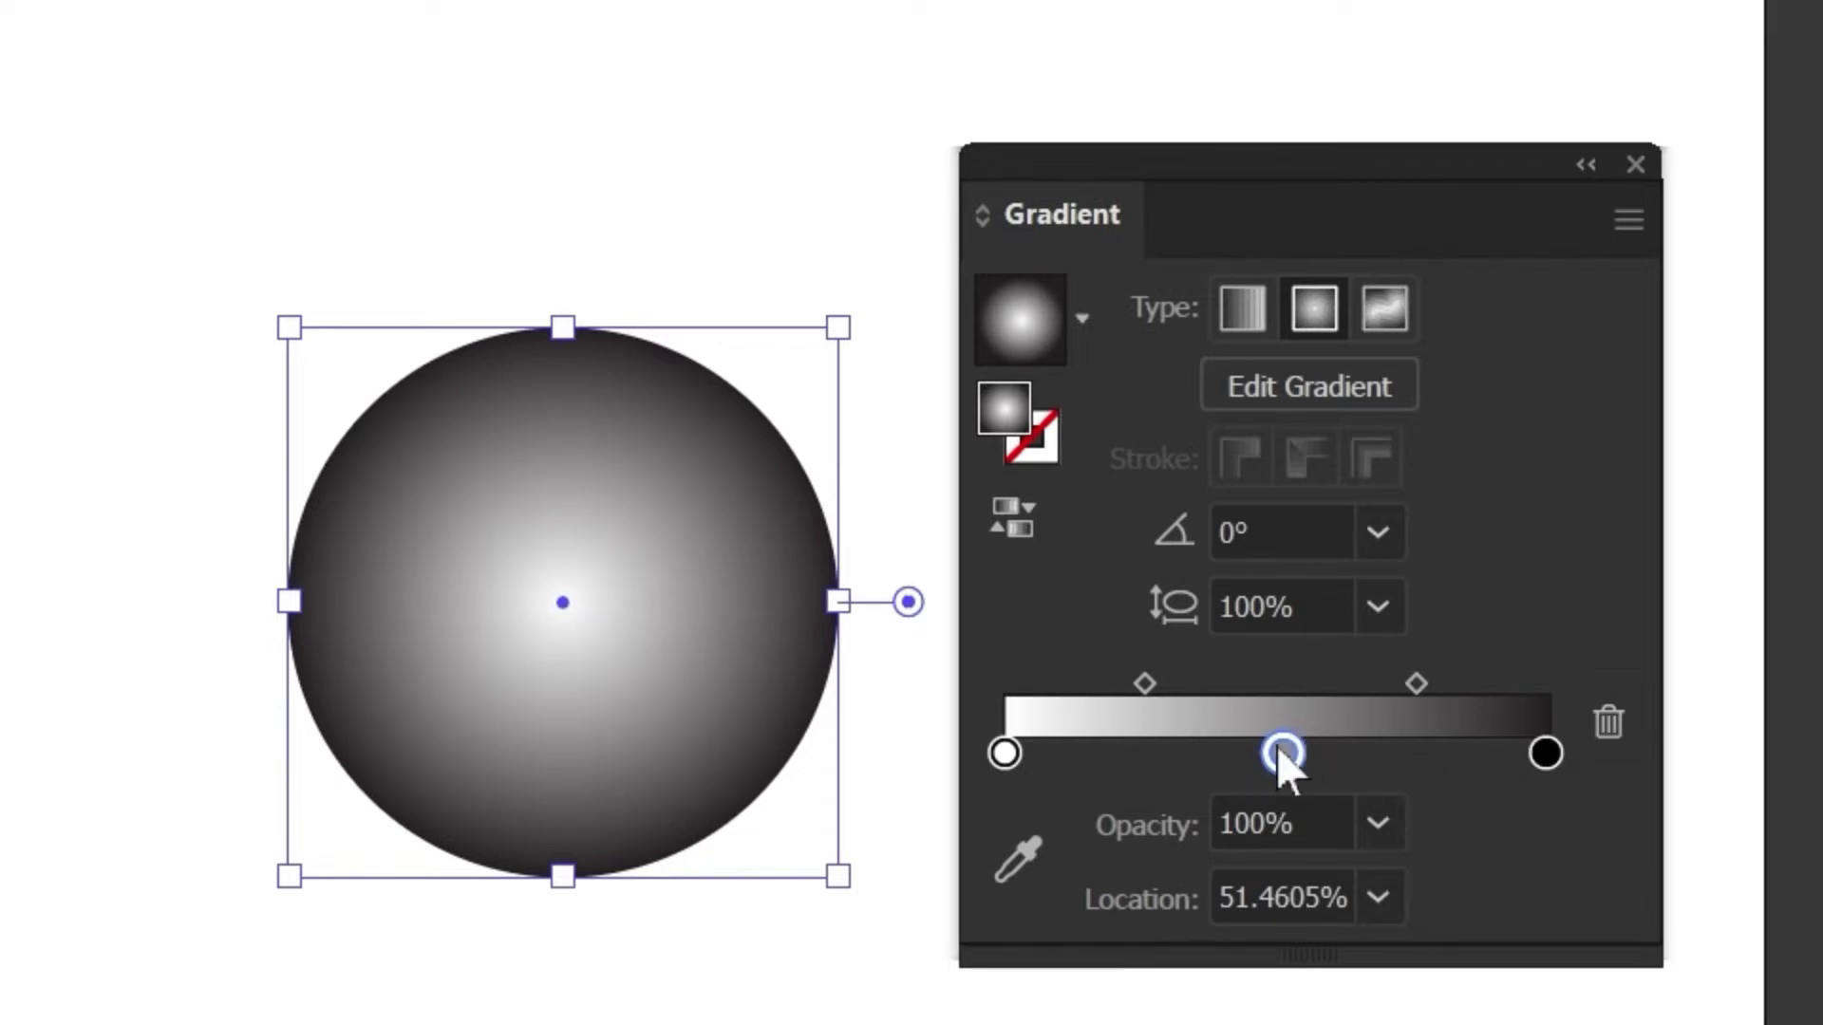
left_click(1604, 723)
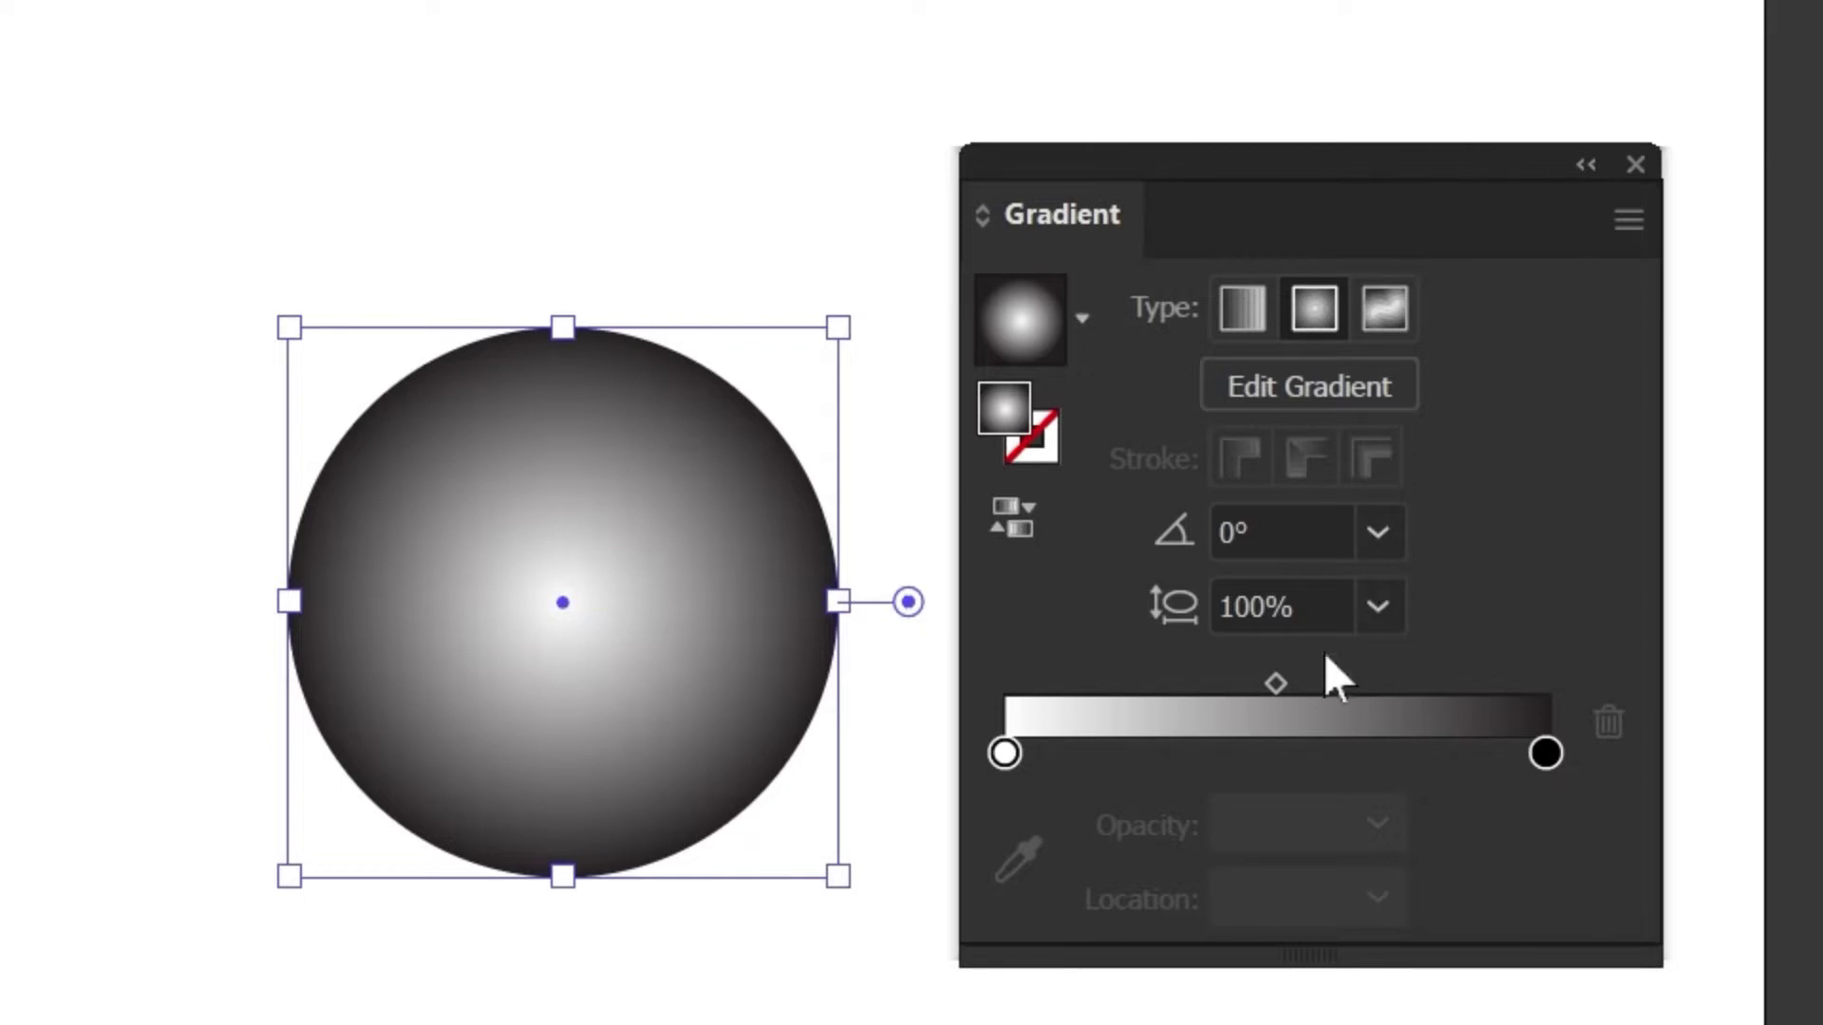
mouse_move(1275, 682)
left_mouse_down()
mouse_move(1363, 693)
mouse_move(1253, 698)
mouse_move(1295, 703)
left_mouse_up()
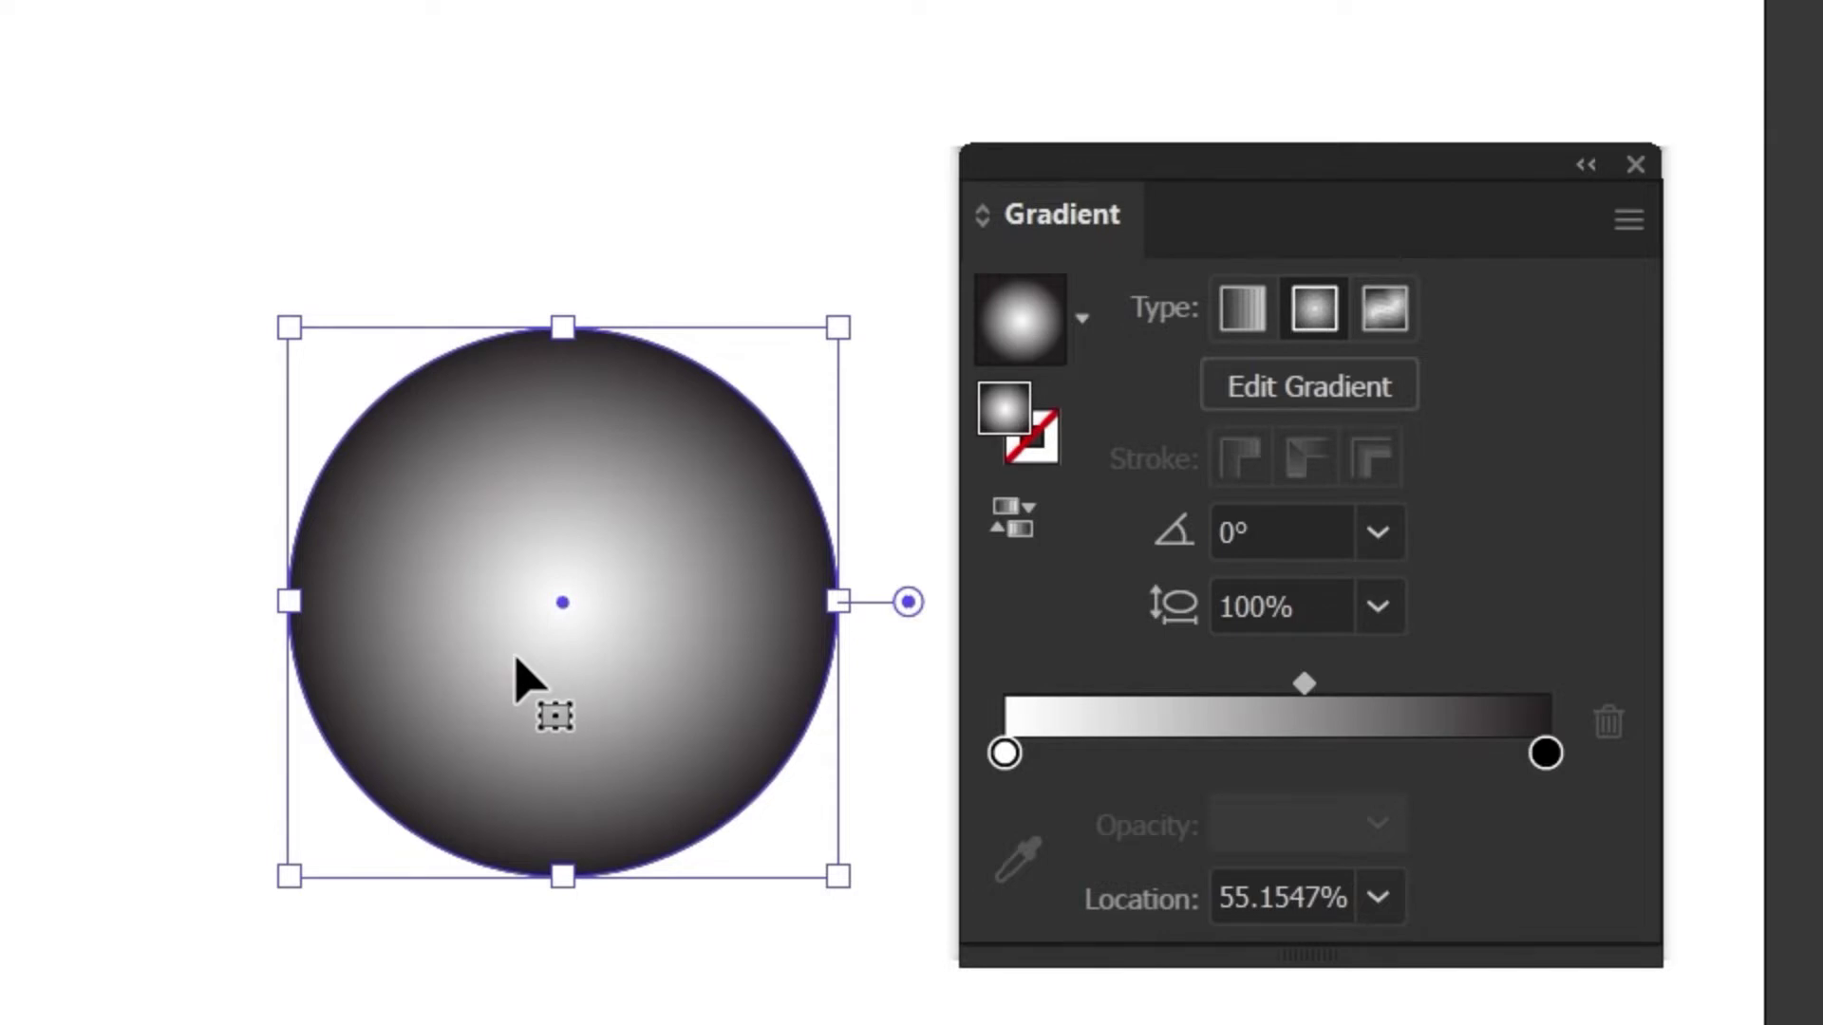
Step: Flatten and tilt the radial gradient into an ellipse, moving its highlight lower left
key("g")
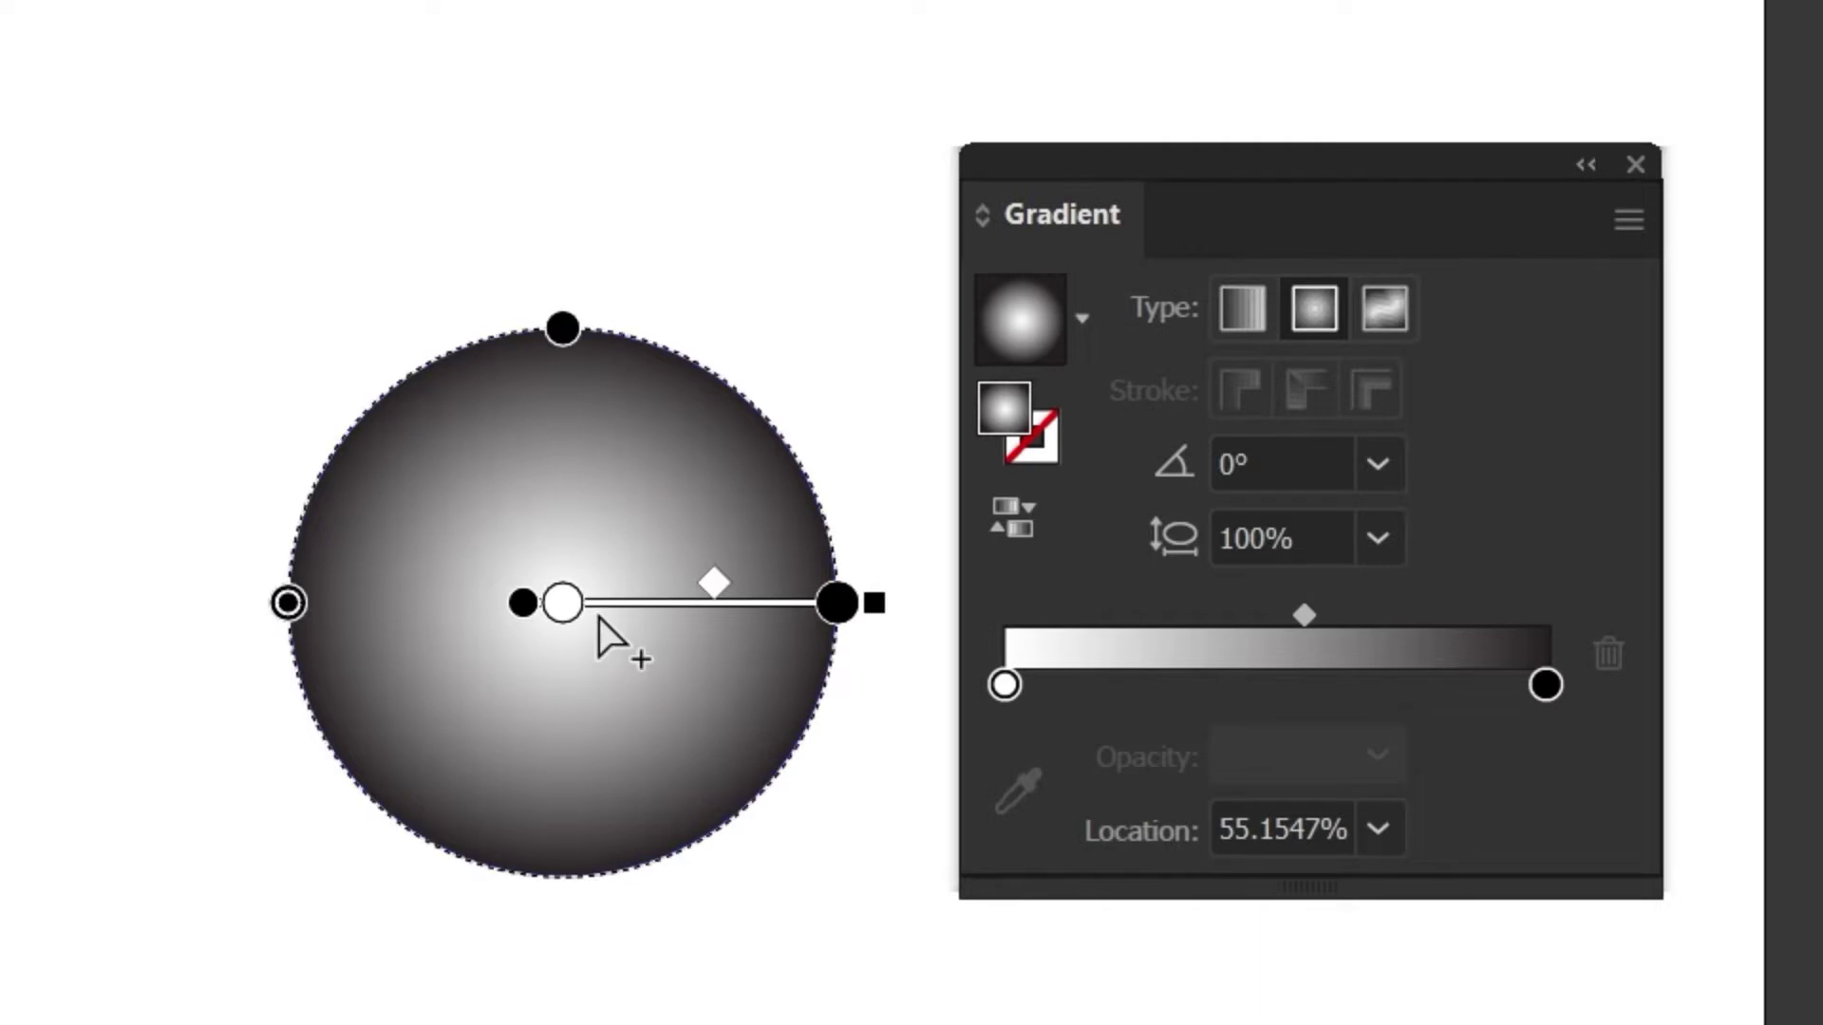
mouse_move(563, 603)
left_click_drag(563, 330, 565, 433)
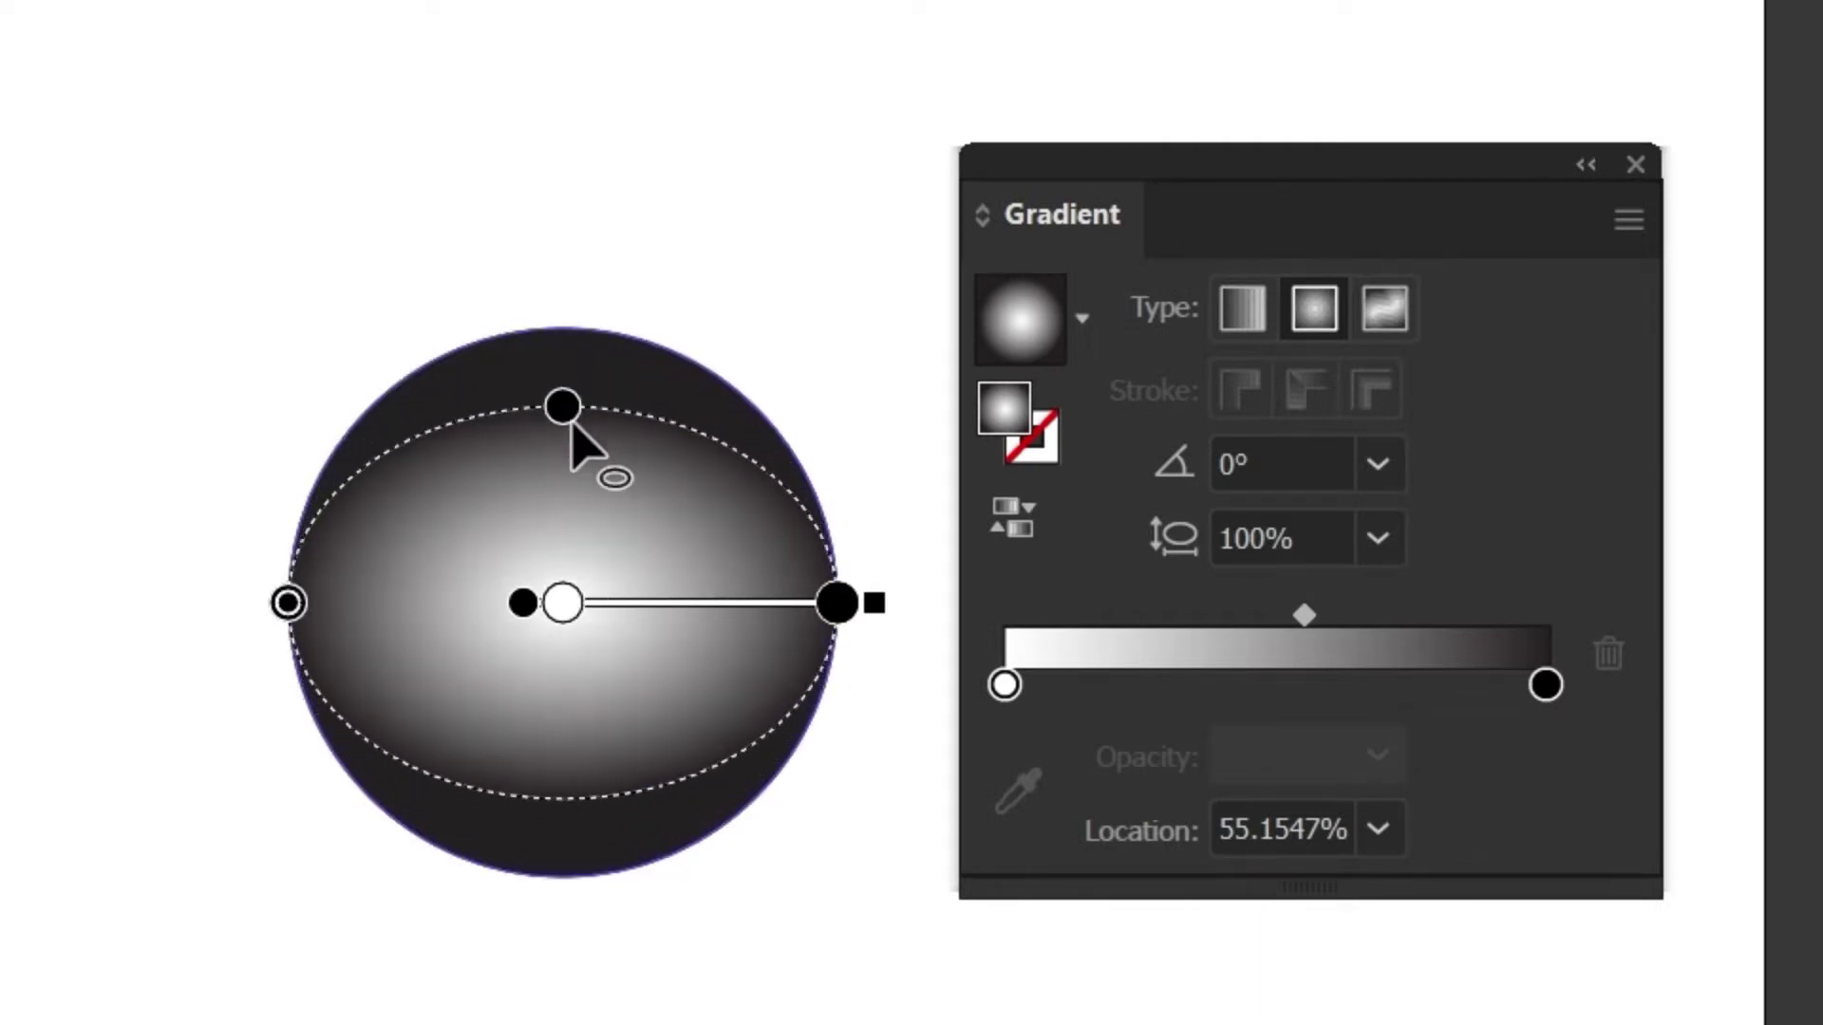
mouse_move(439, 475)
left_mouse_down()
mouse_move(366, 476)
mouse_move(333, 725)
mouse_move(406, 700)
mouse_move(309, 754)
mouse_move(399, 724)
mouse_move(271, 787)
mouse_move(285, 764)
left_mouse_up()
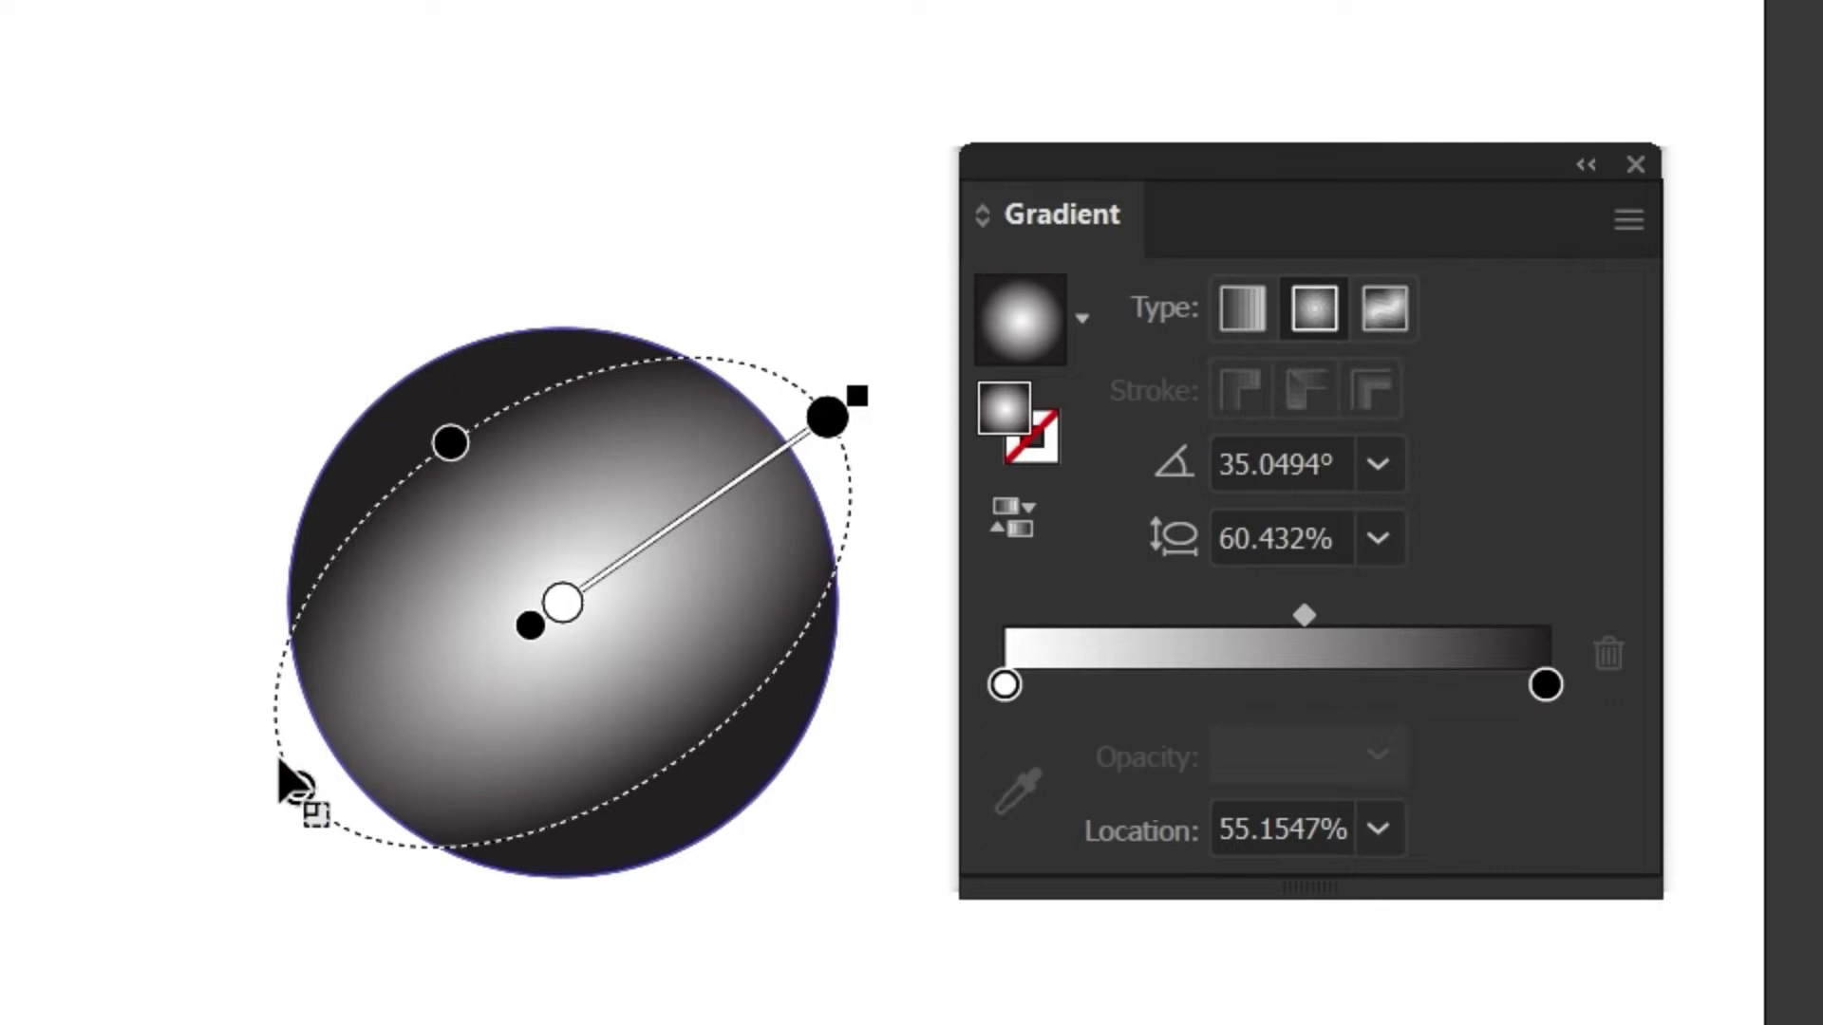
mouse_move(531, 633)
left_mouse_down()
mouse_move(468, 602)
mouse_move(375, 489)
mouse_move(387, 448)
mouse_move(532, 802)
mouse_move(440, 769)
mouse_move(454, 837)
left_mouse_up()
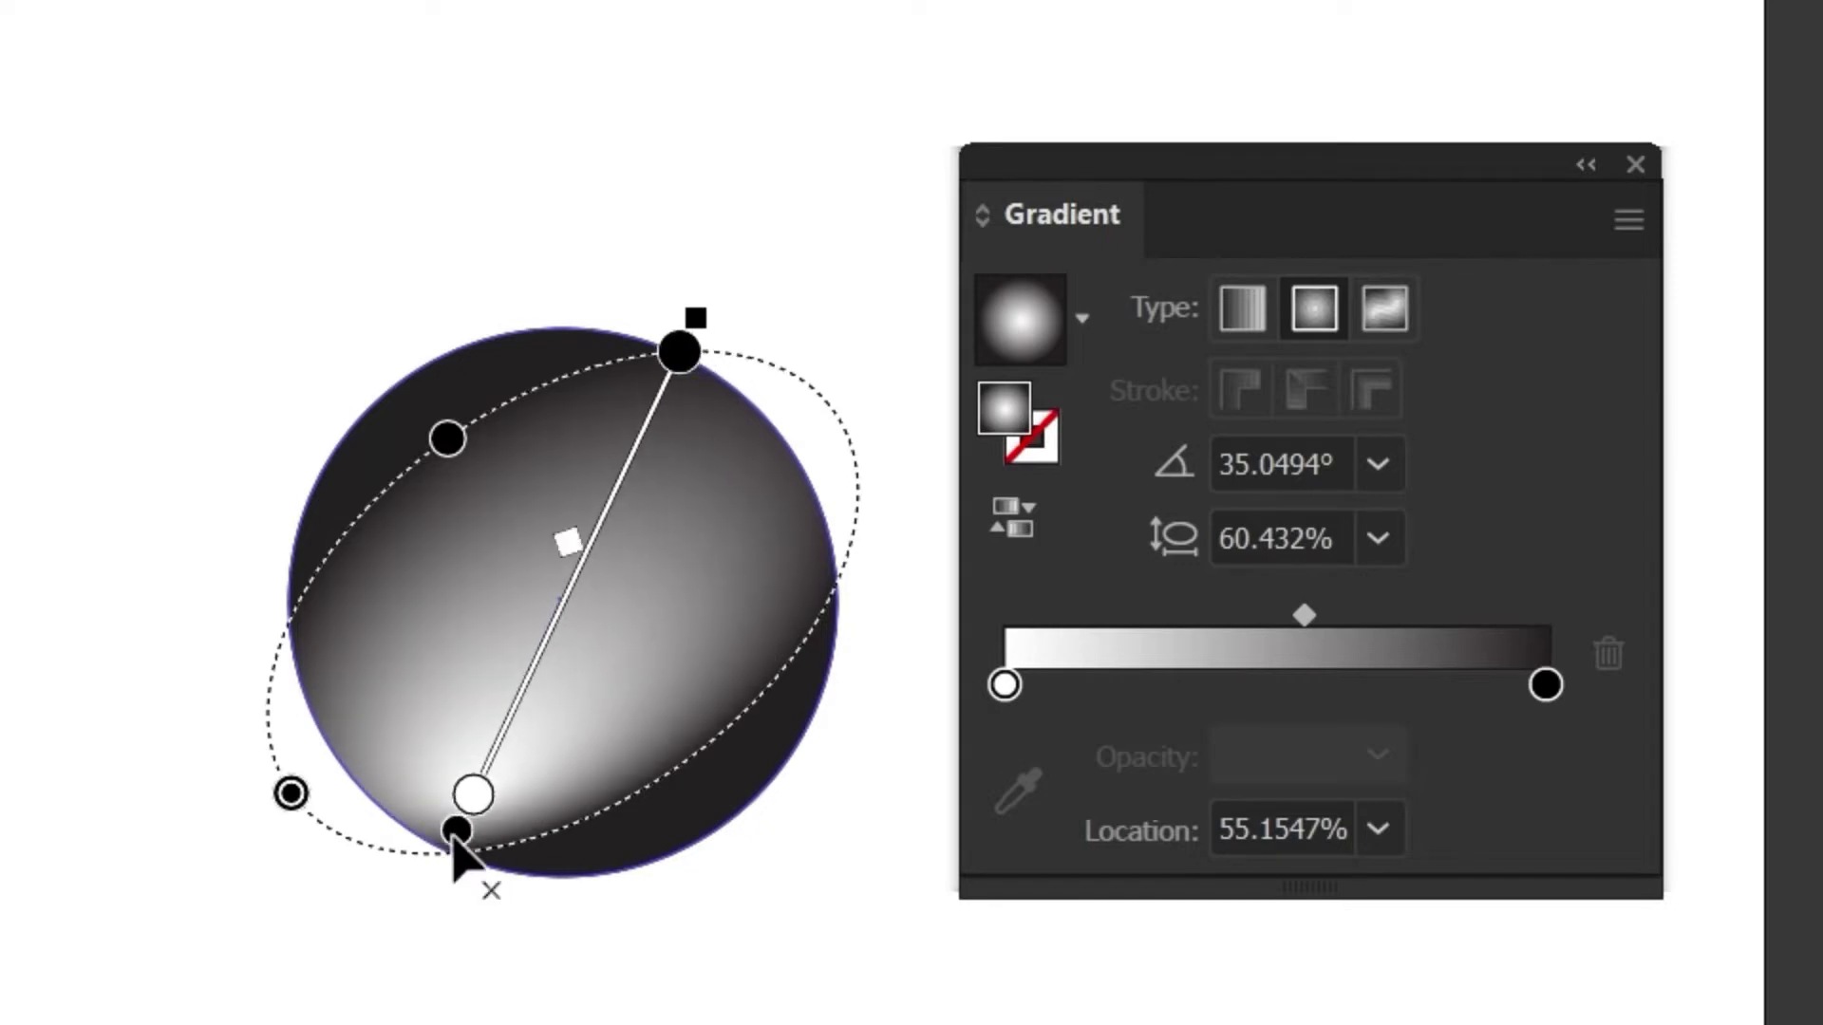
Step: Draw a rectangle to the left of the circle
key("v")
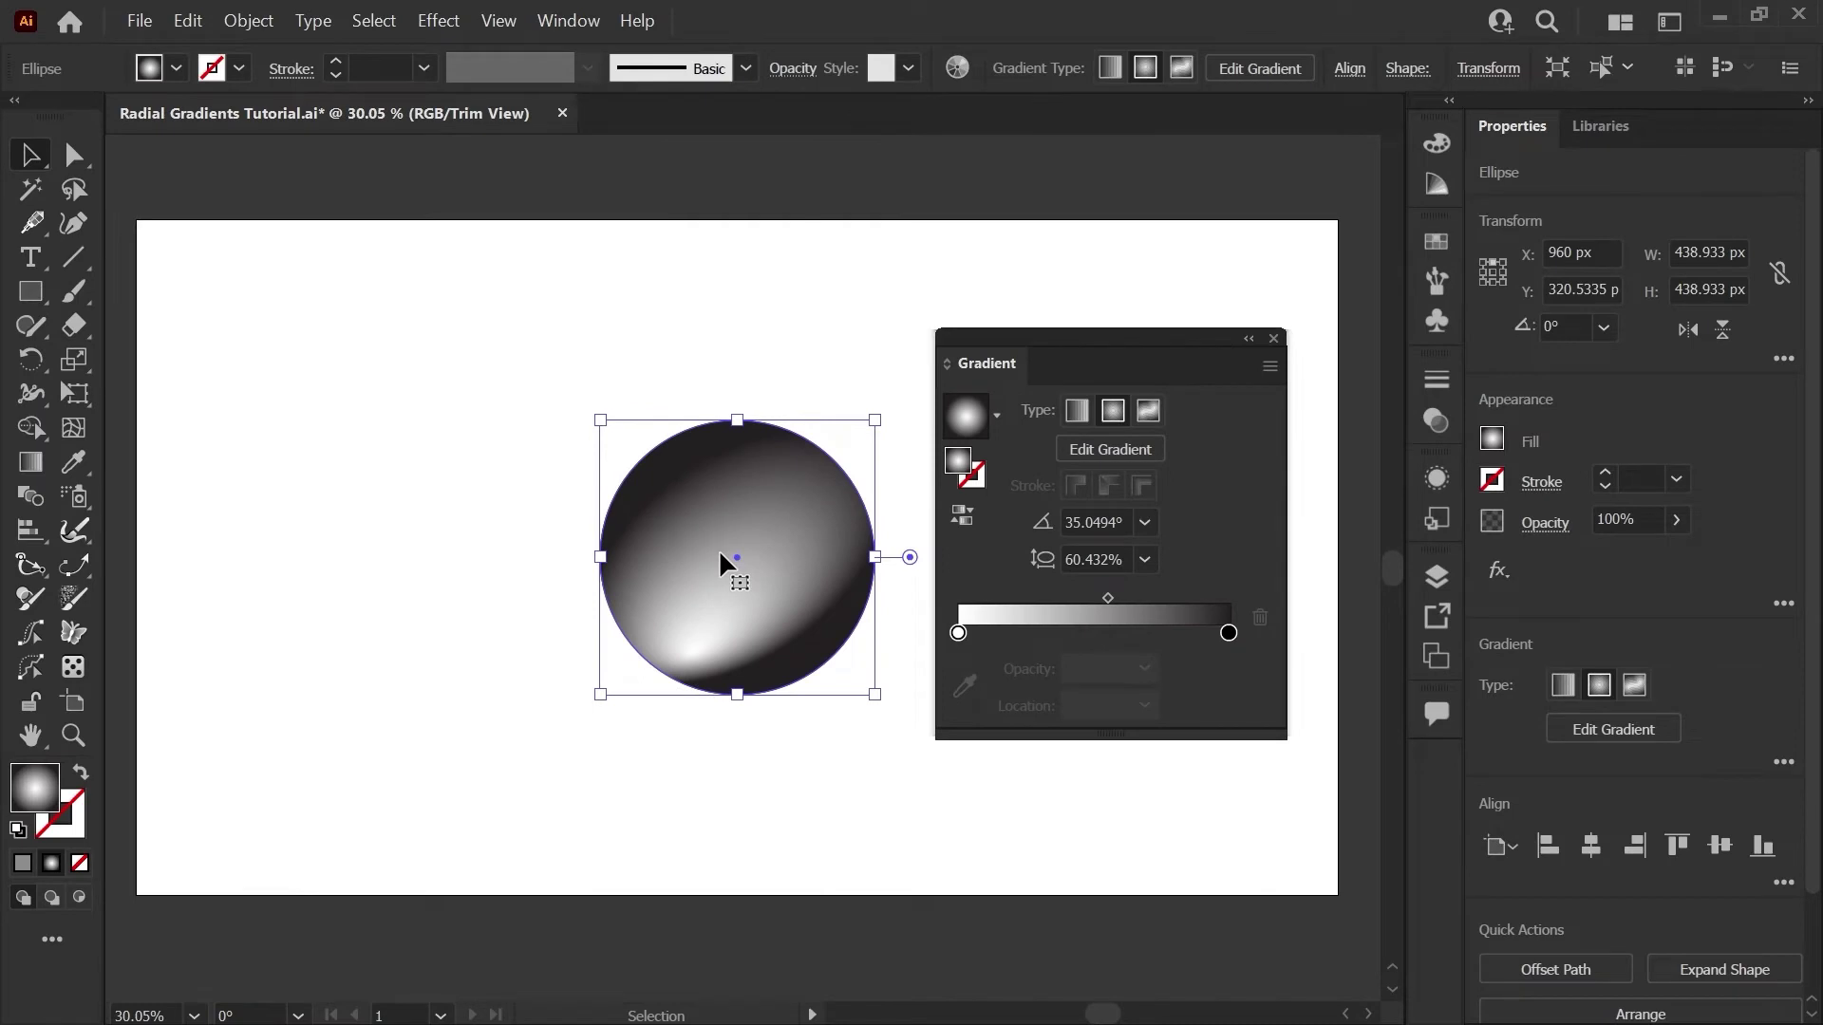
left_click(31, 292)
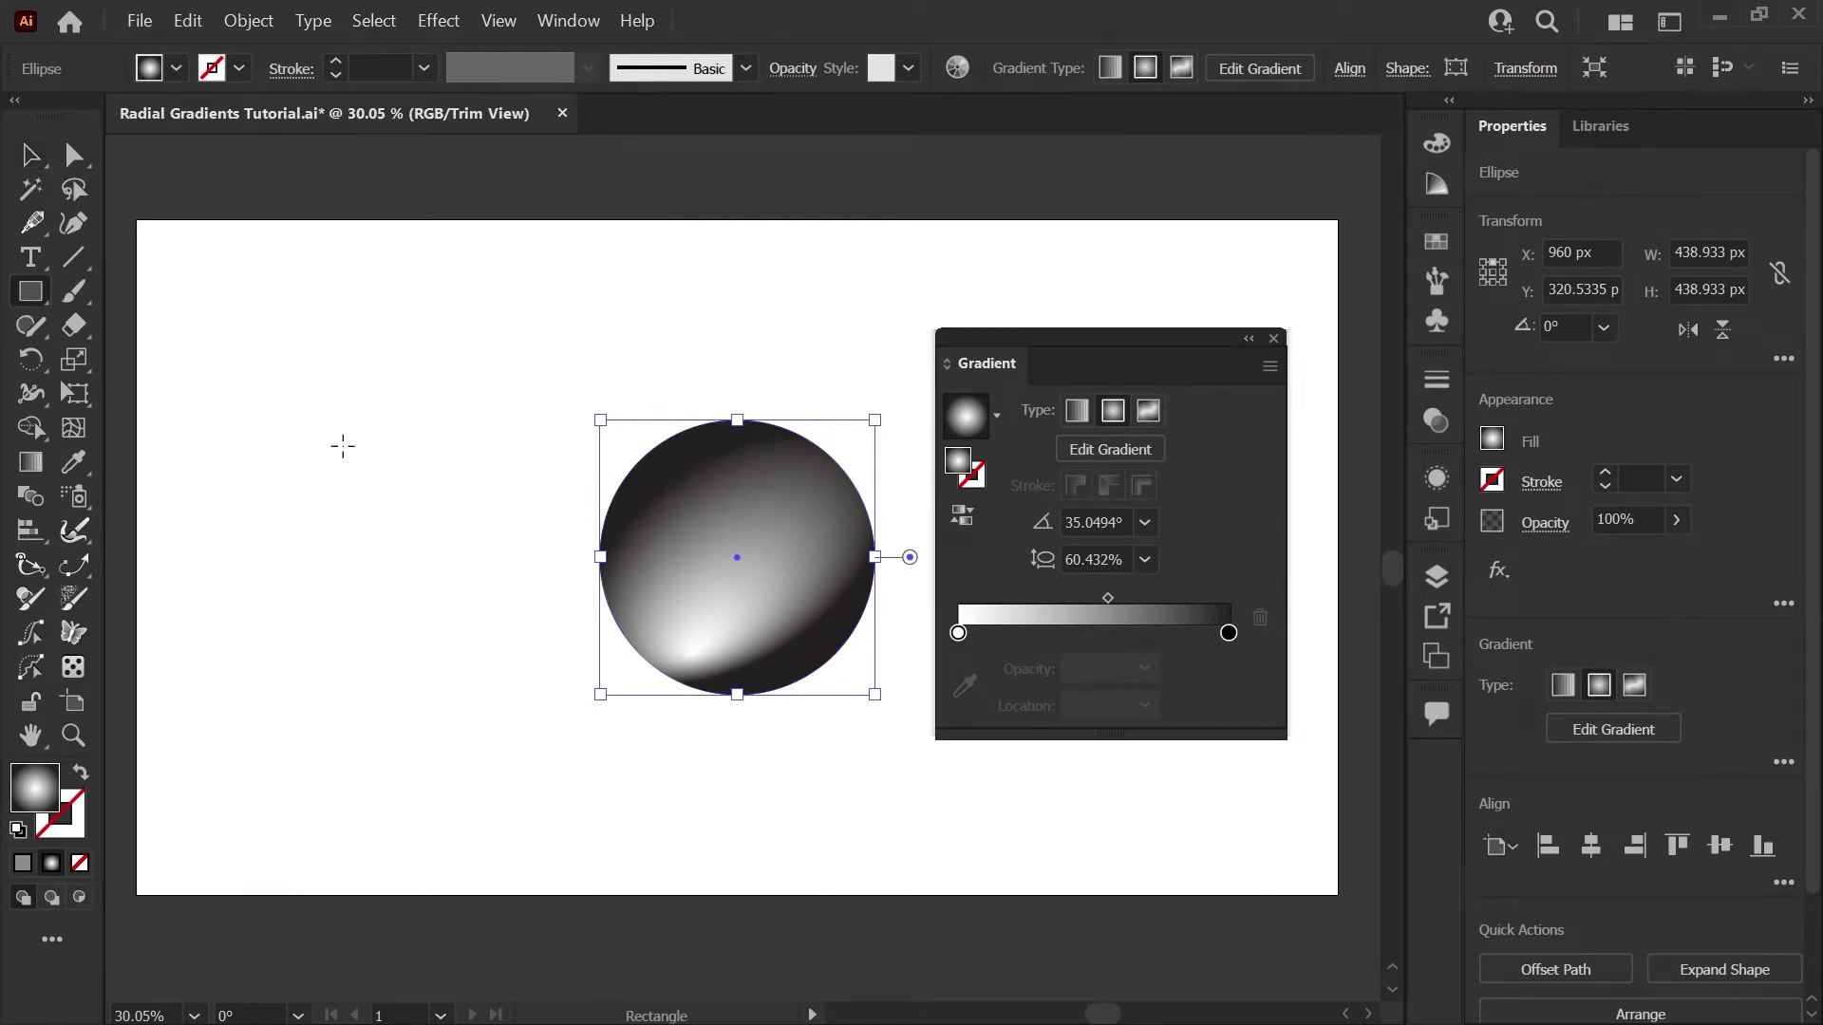
left_click_drag(214, 310, 516, 556)
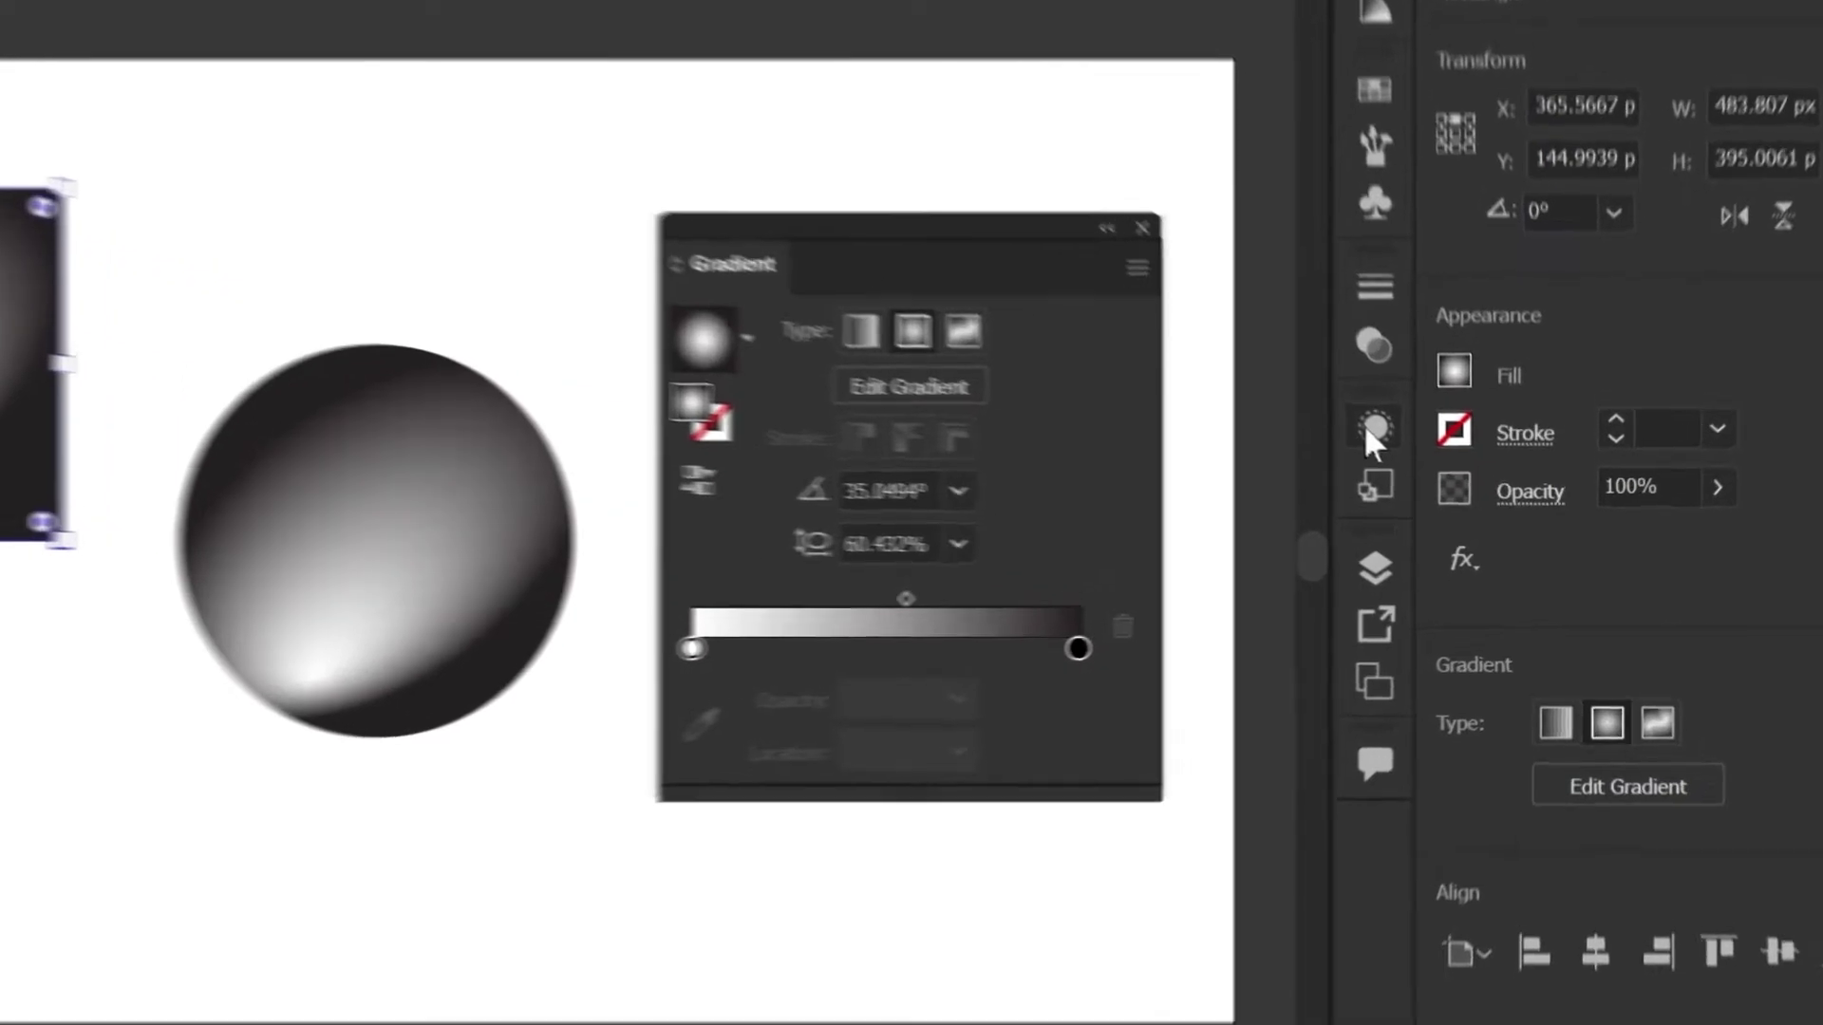
Step: Remove the rectangle's fill and stroke with Clear Appearance, then apply a Radial gradient
left_click(1436, 479)
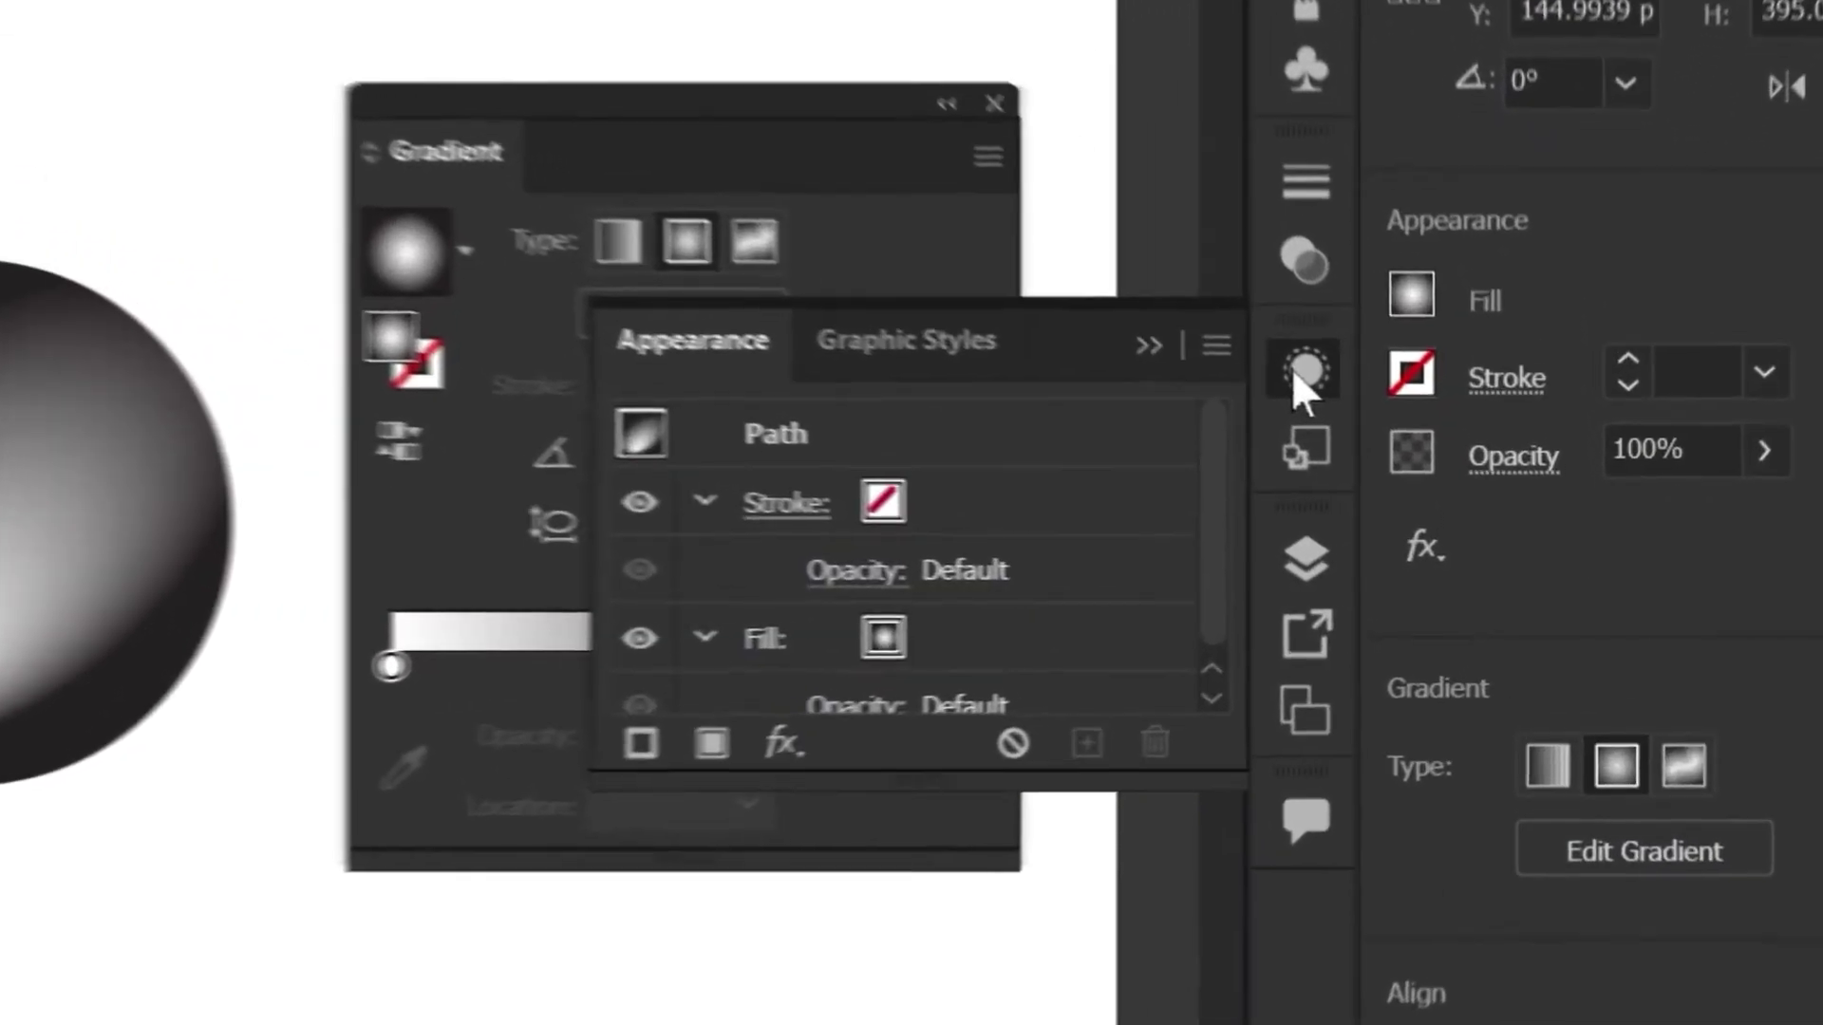
left_click(1200, 334)
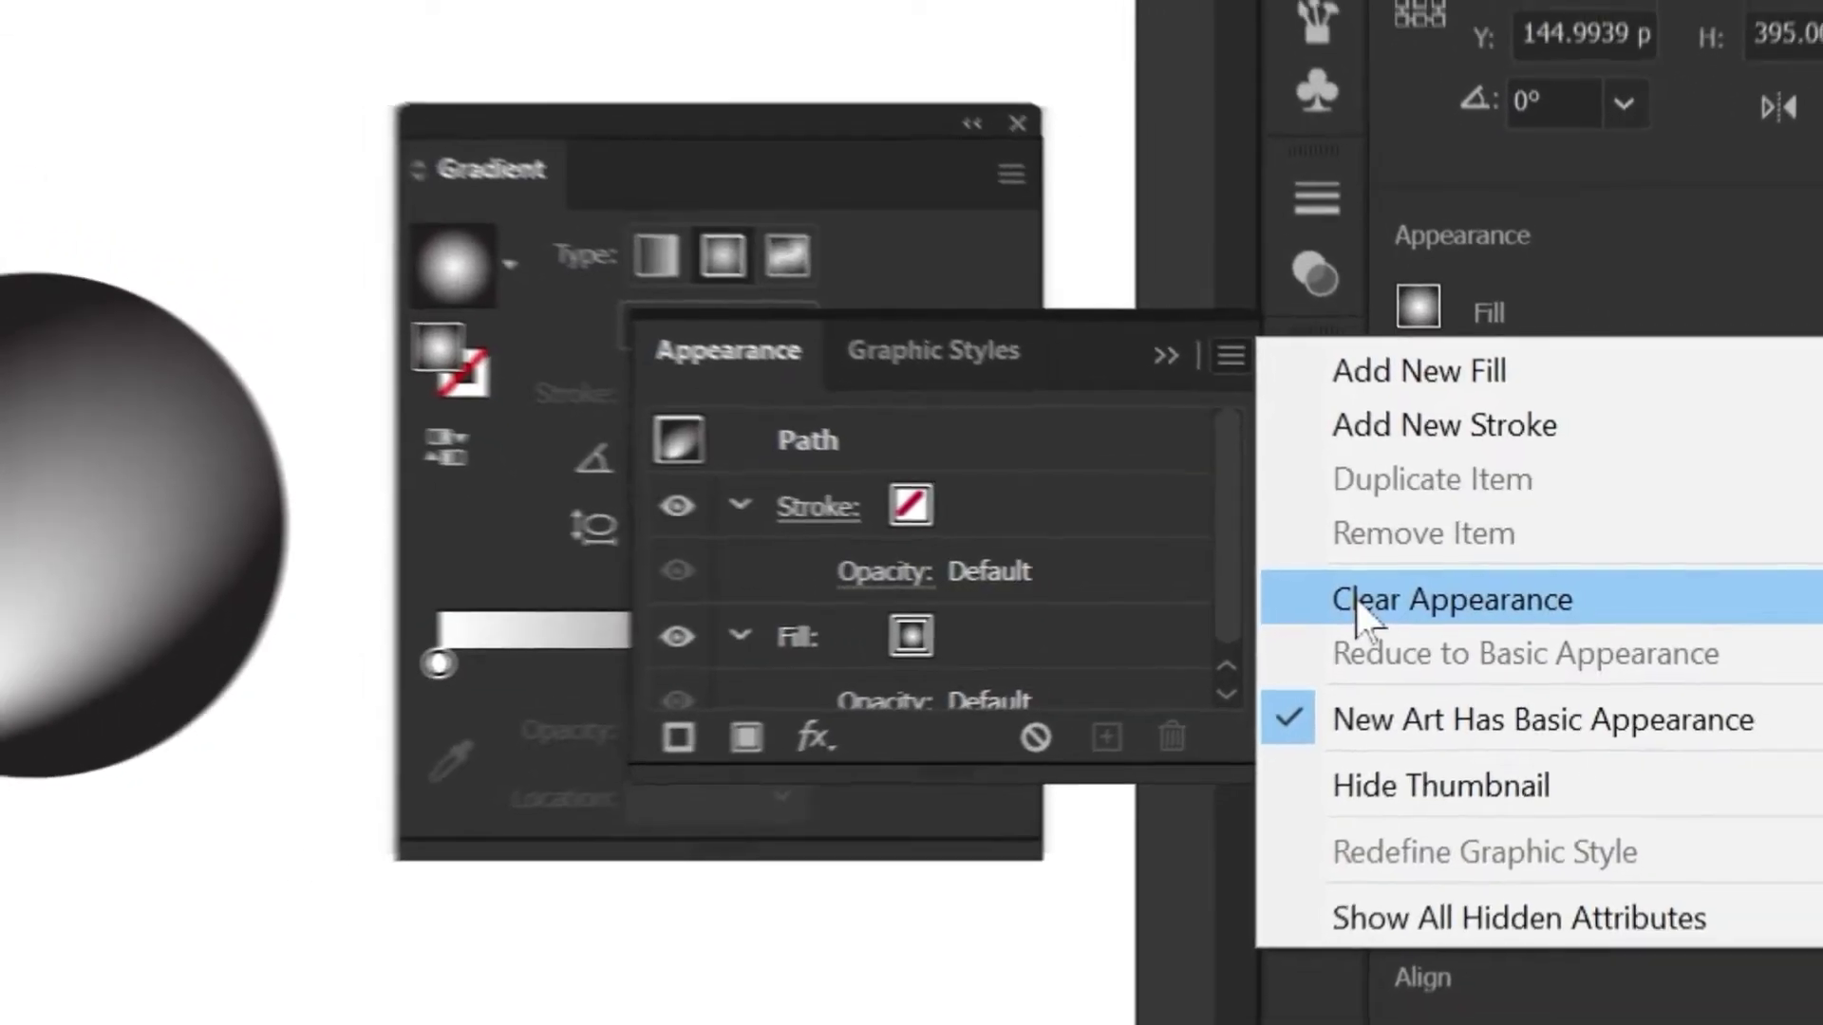
left_click(1233, 604)
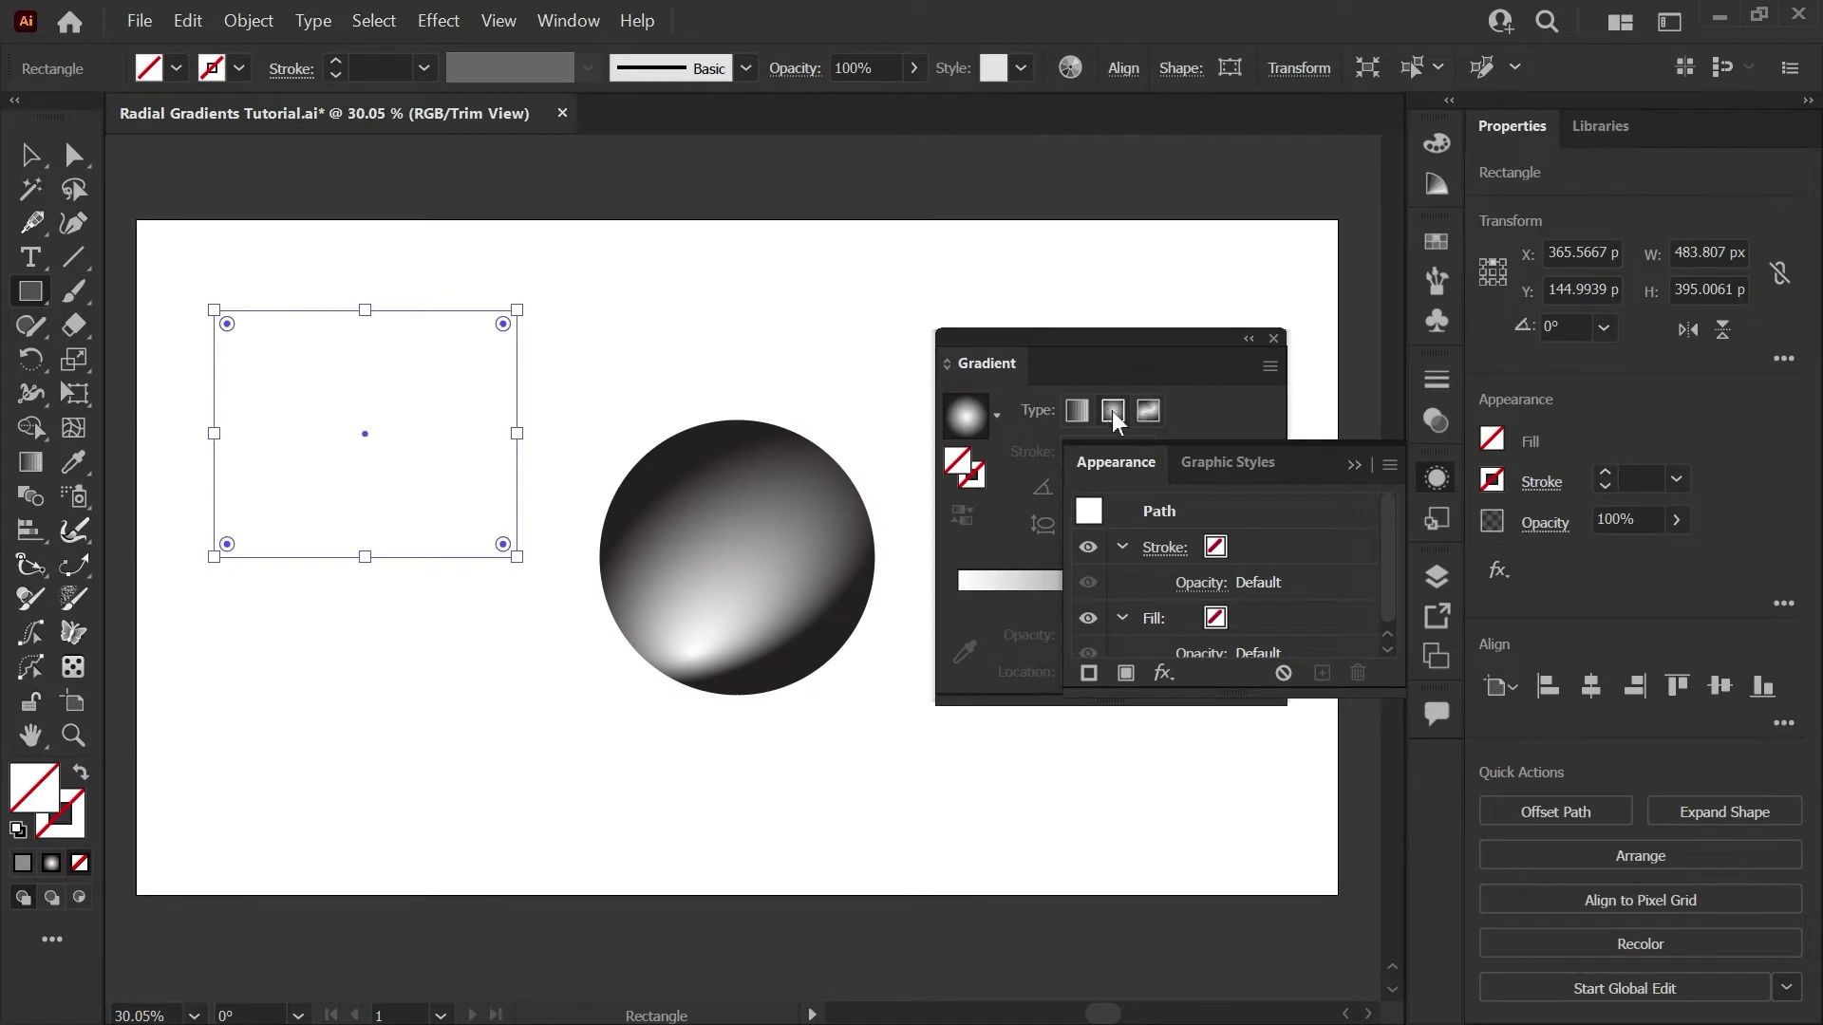
left_click(1112, 410)
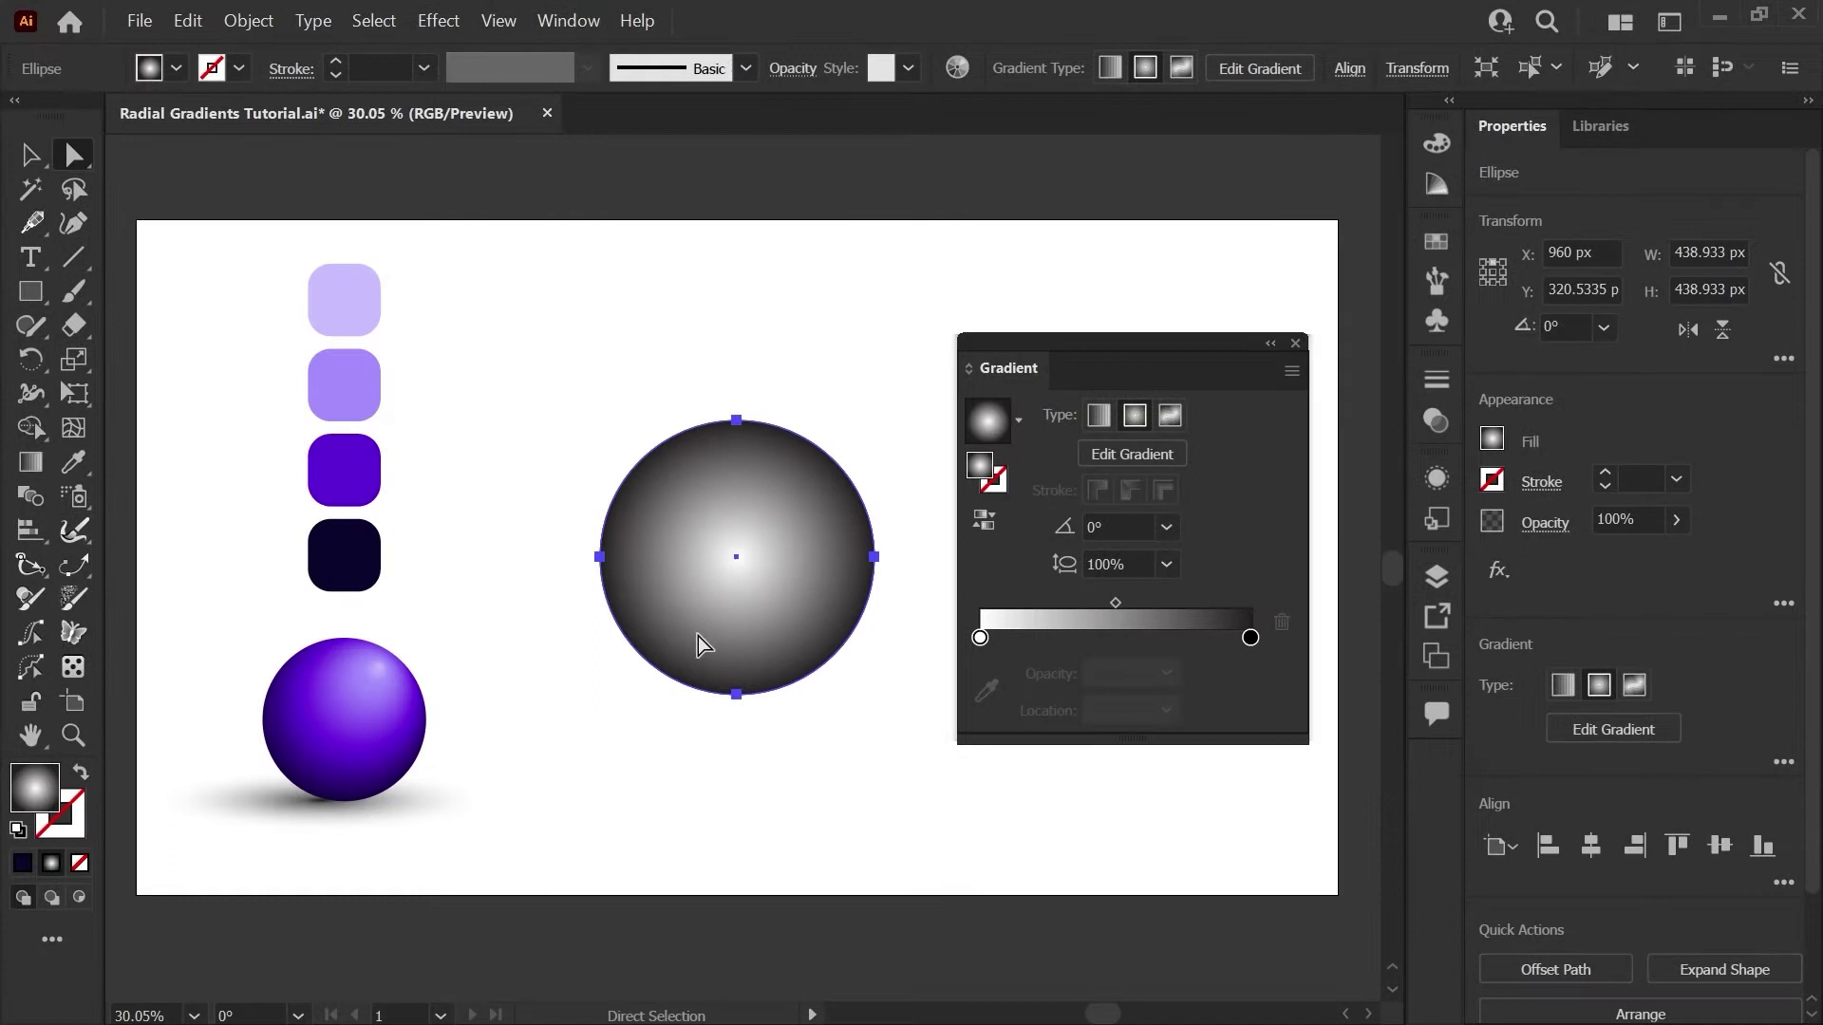
Step: View the purple sphere's gradient controls, then turn on Edit Gradient for the grey circle
left_click(371, 751)
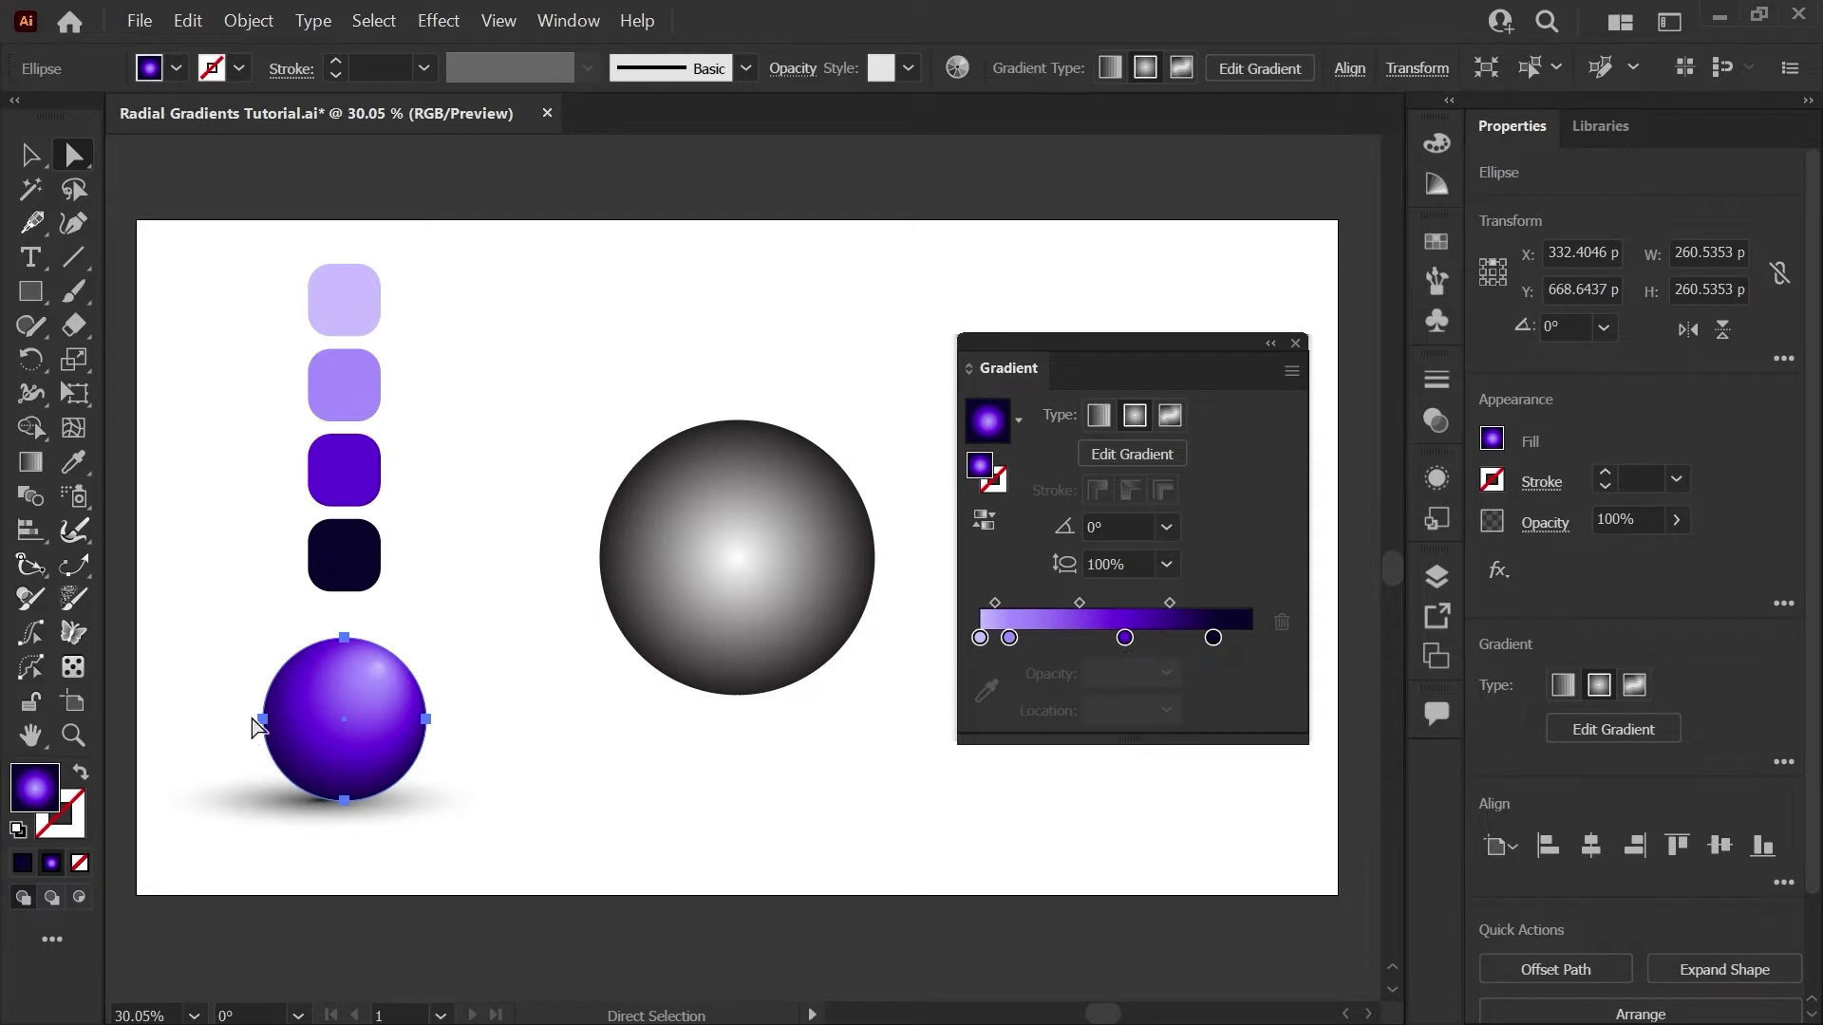
key("g")
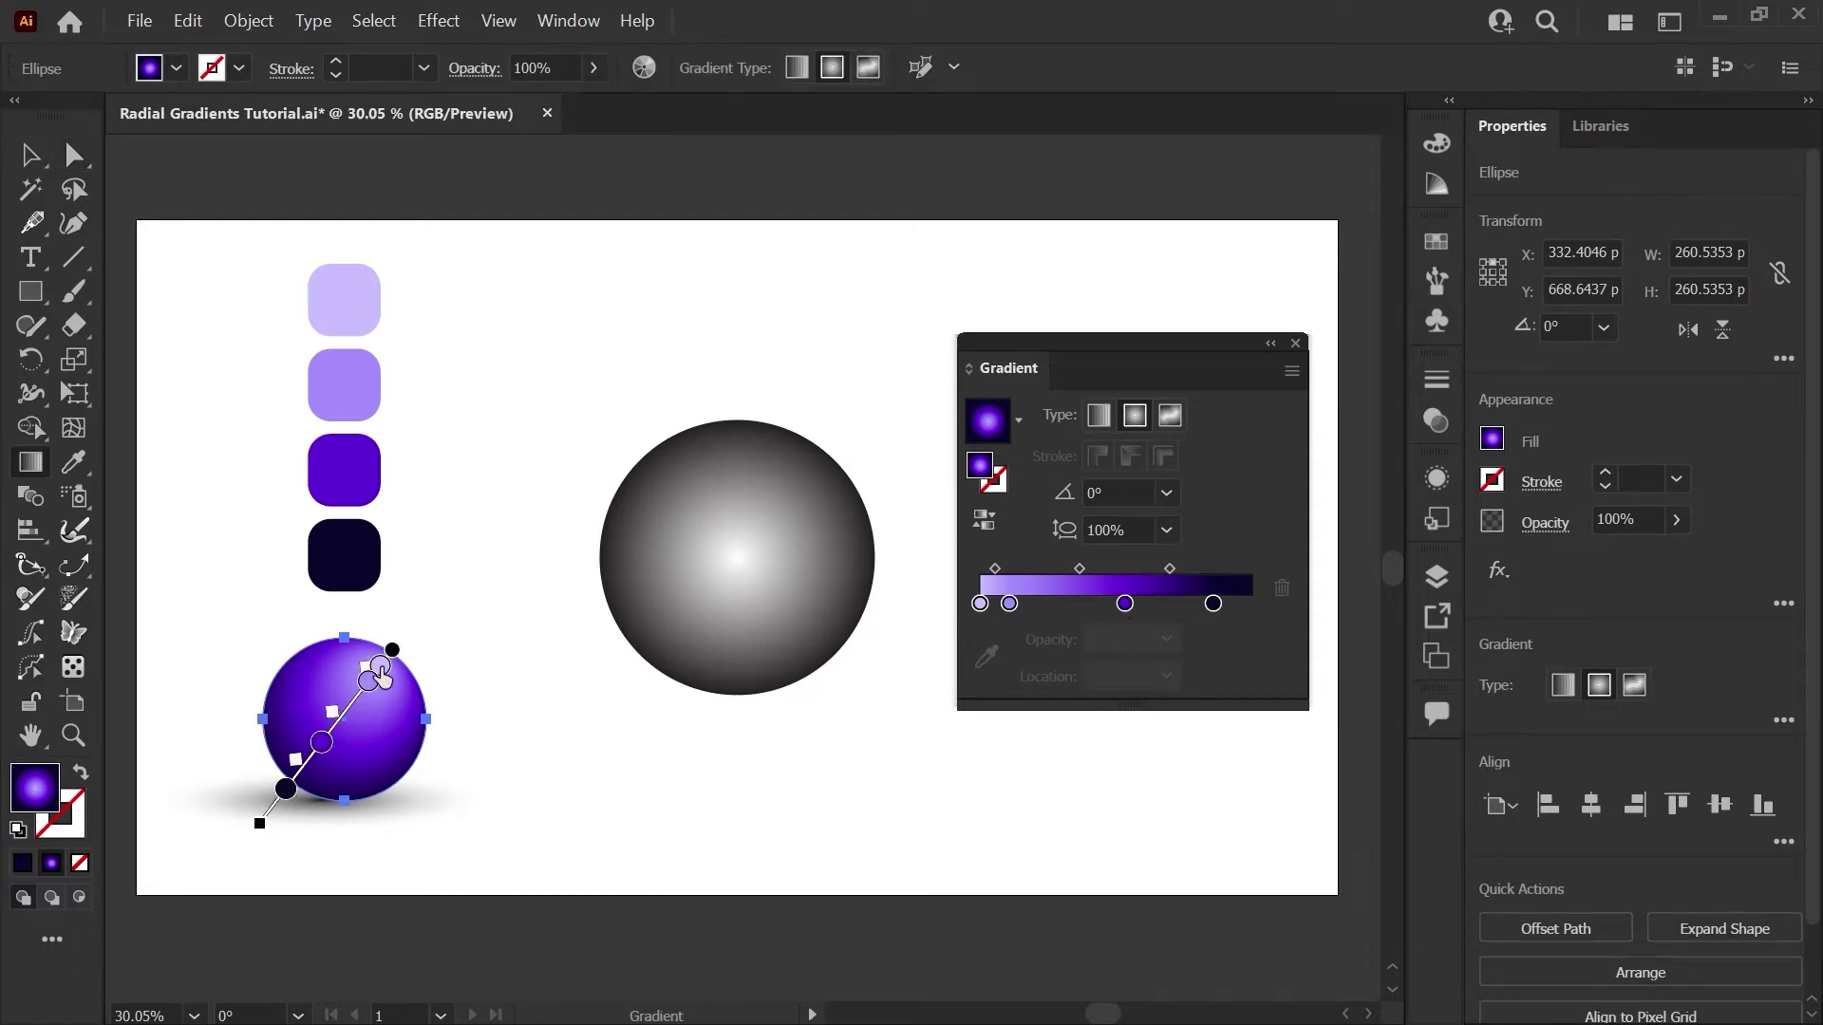
key("a")
left_click(737, 649)
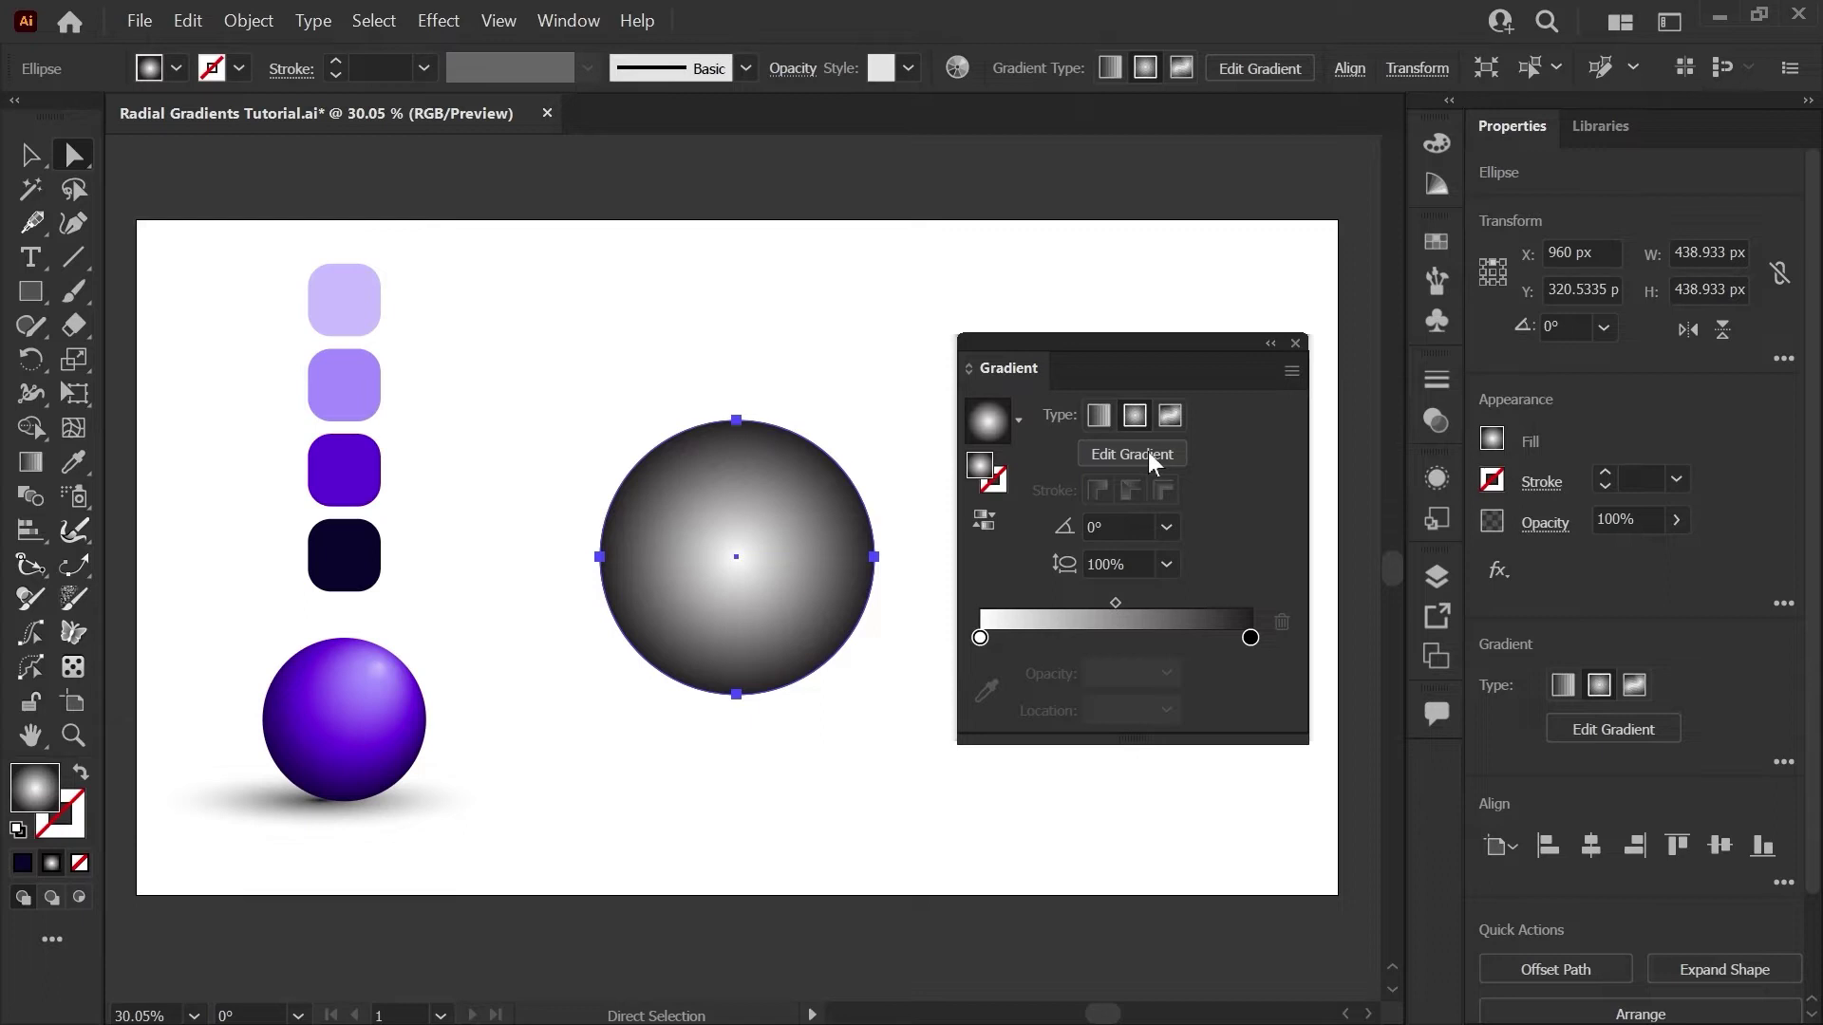
left_click(1131, 454)
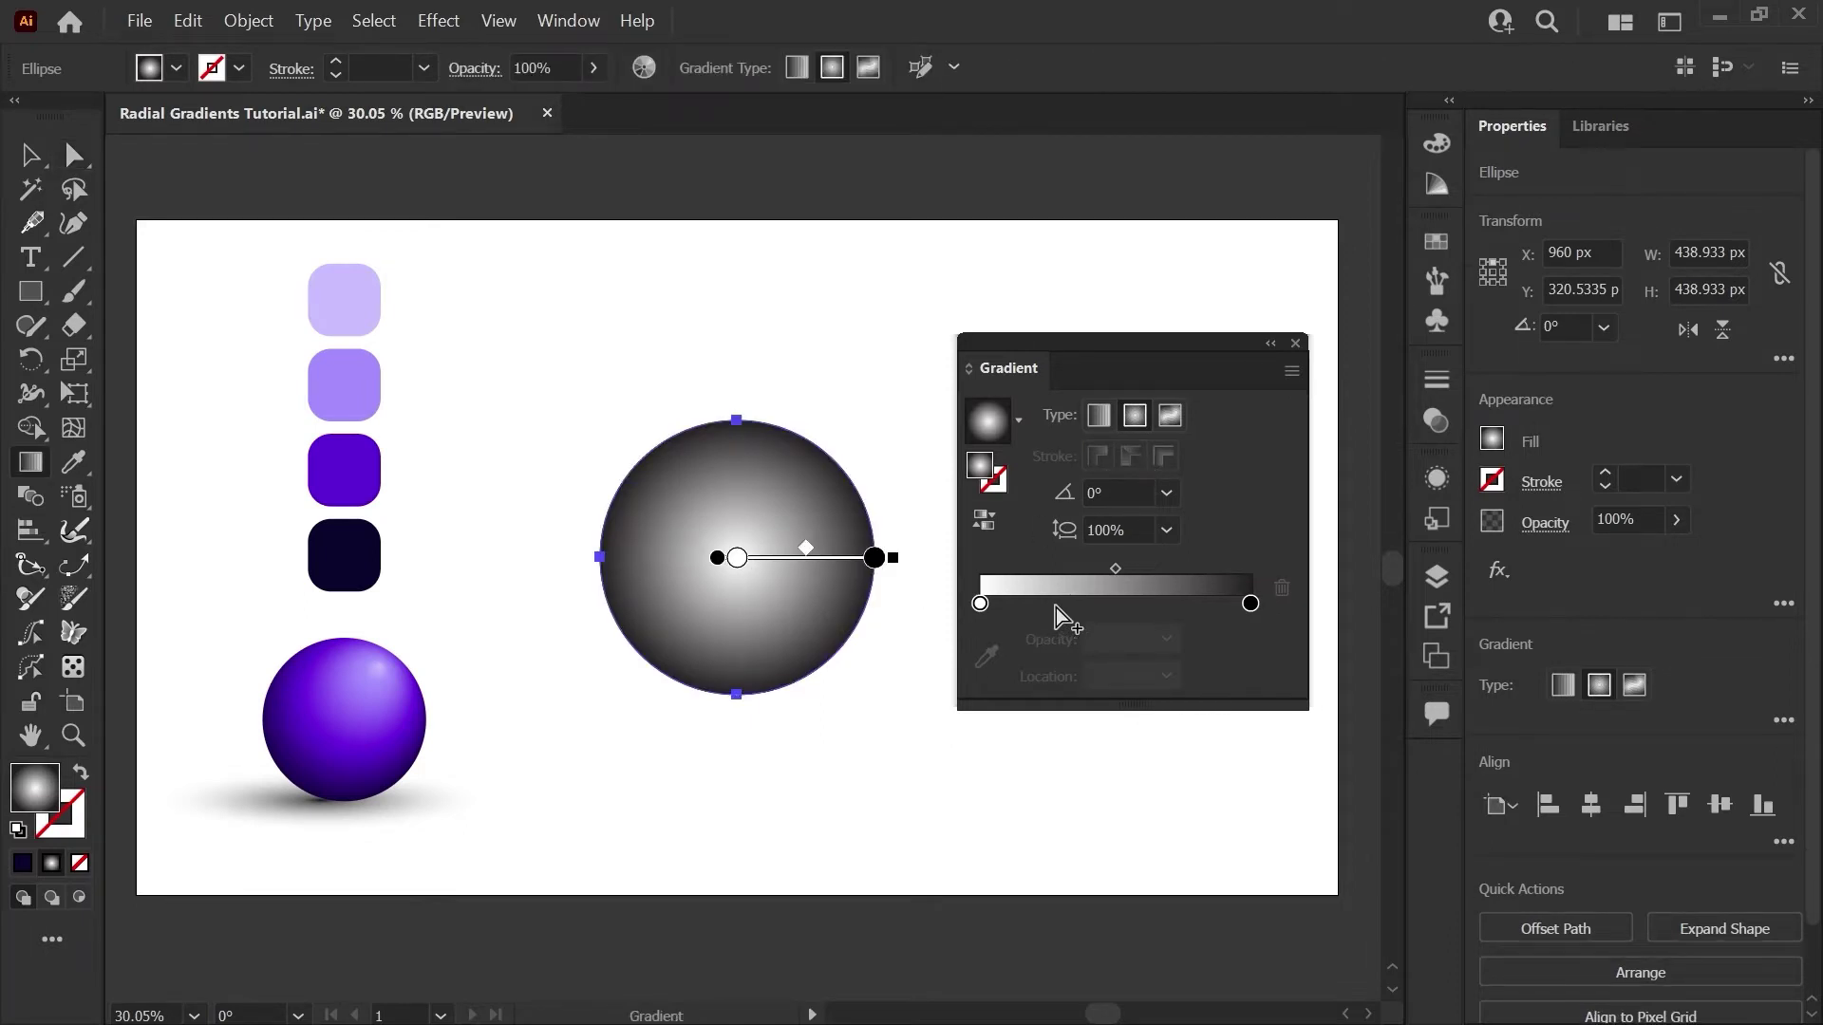
Step: Add two new stops to the grey circle's gradient and bring up the saved swatches
left_click(1041, 603)
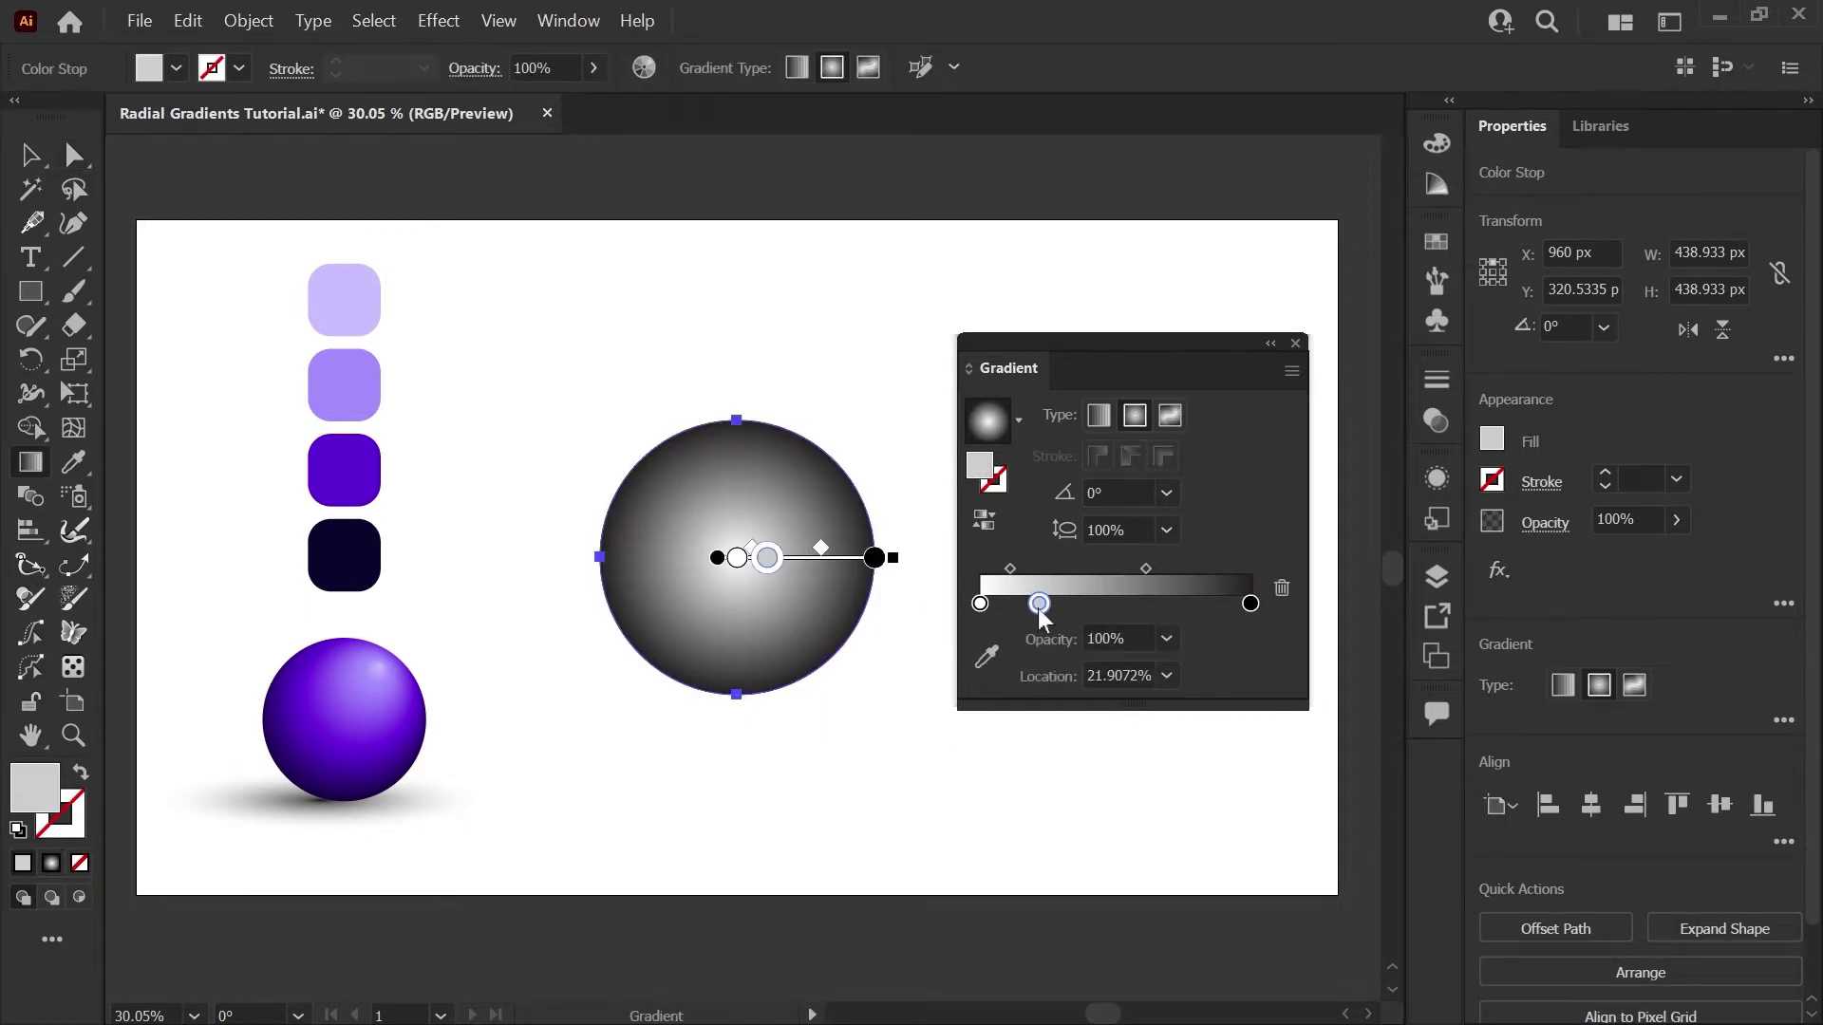
left_click(1122, 604)
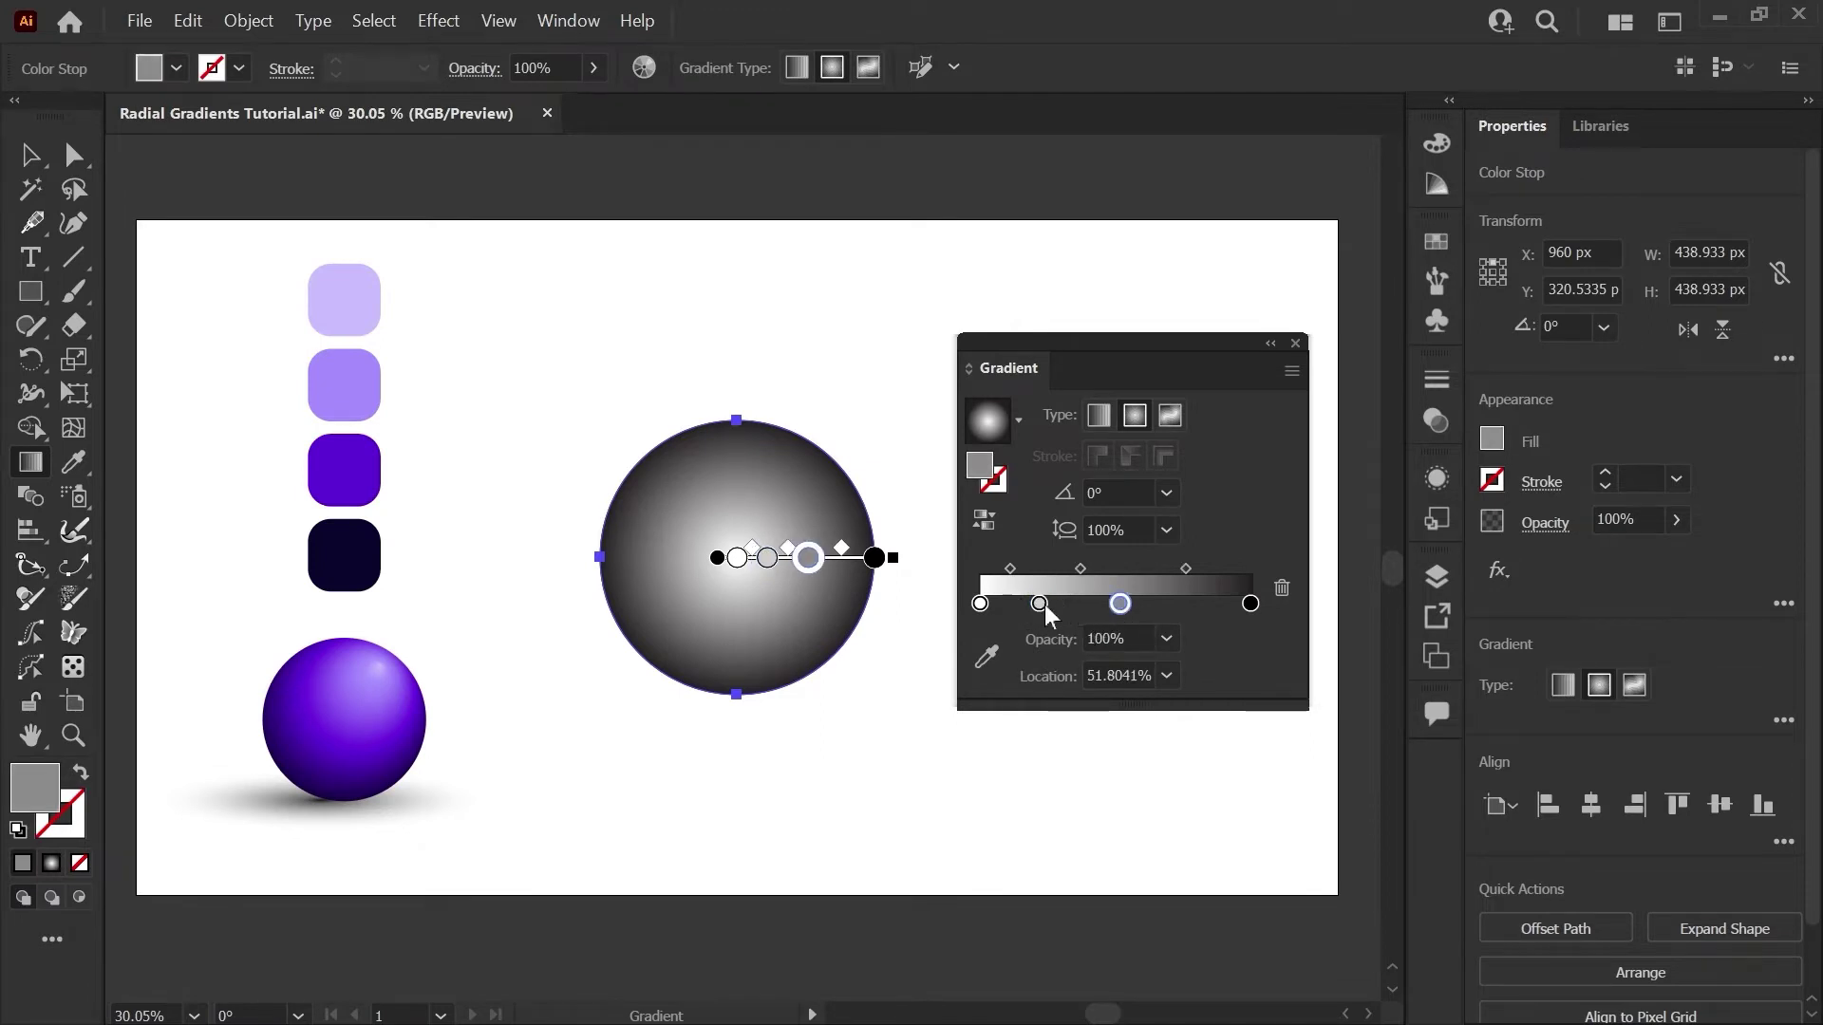
left_click(979, 604)
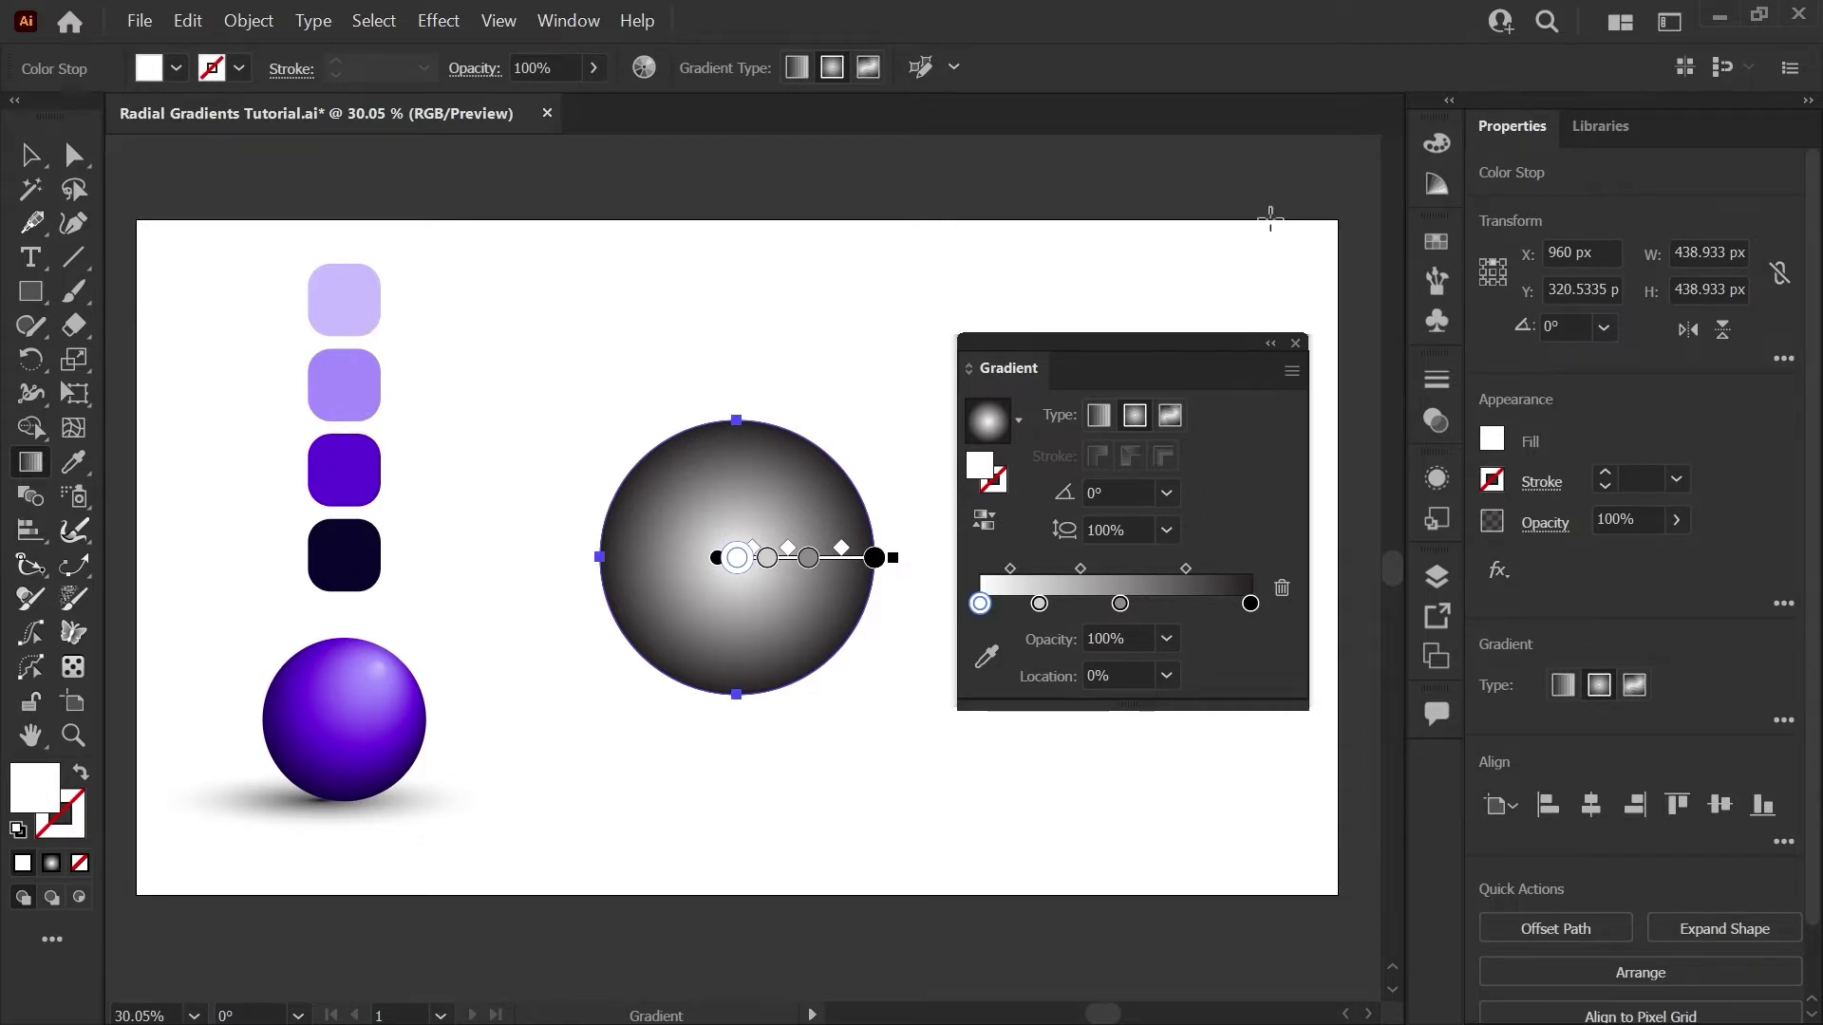
left_click(1436, 242)
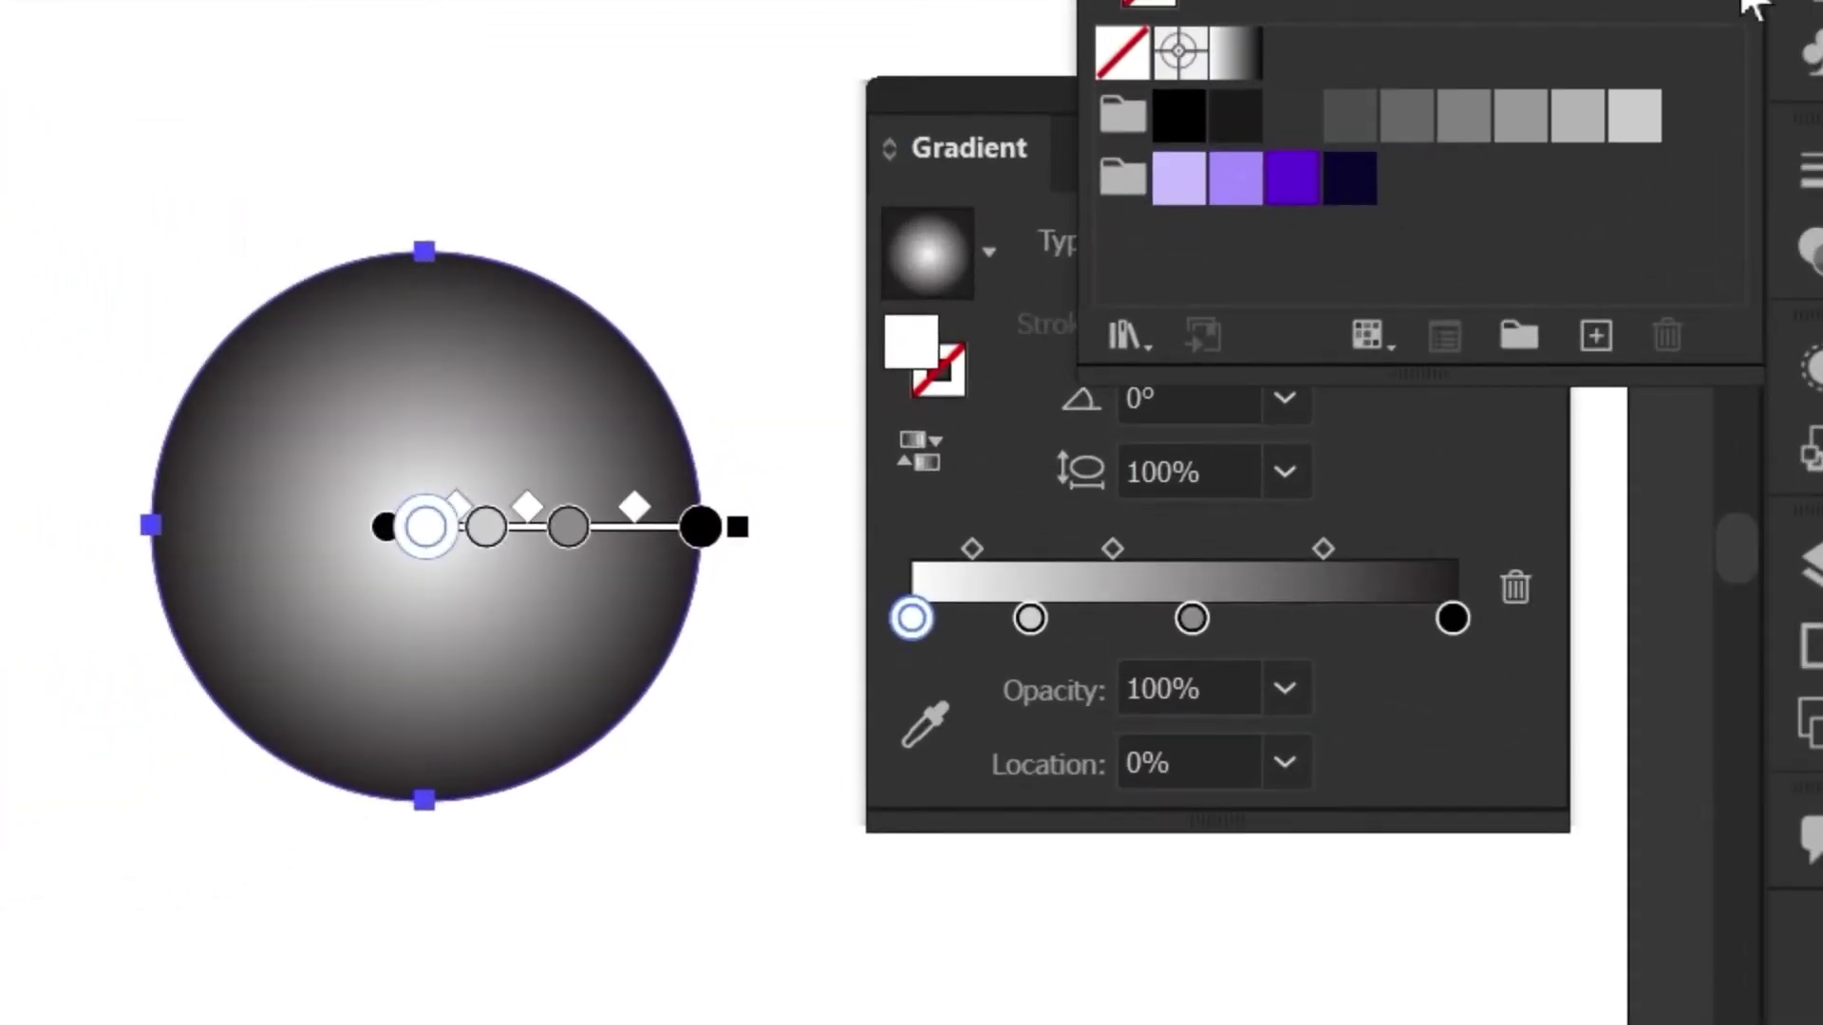
left_click(914, 621)
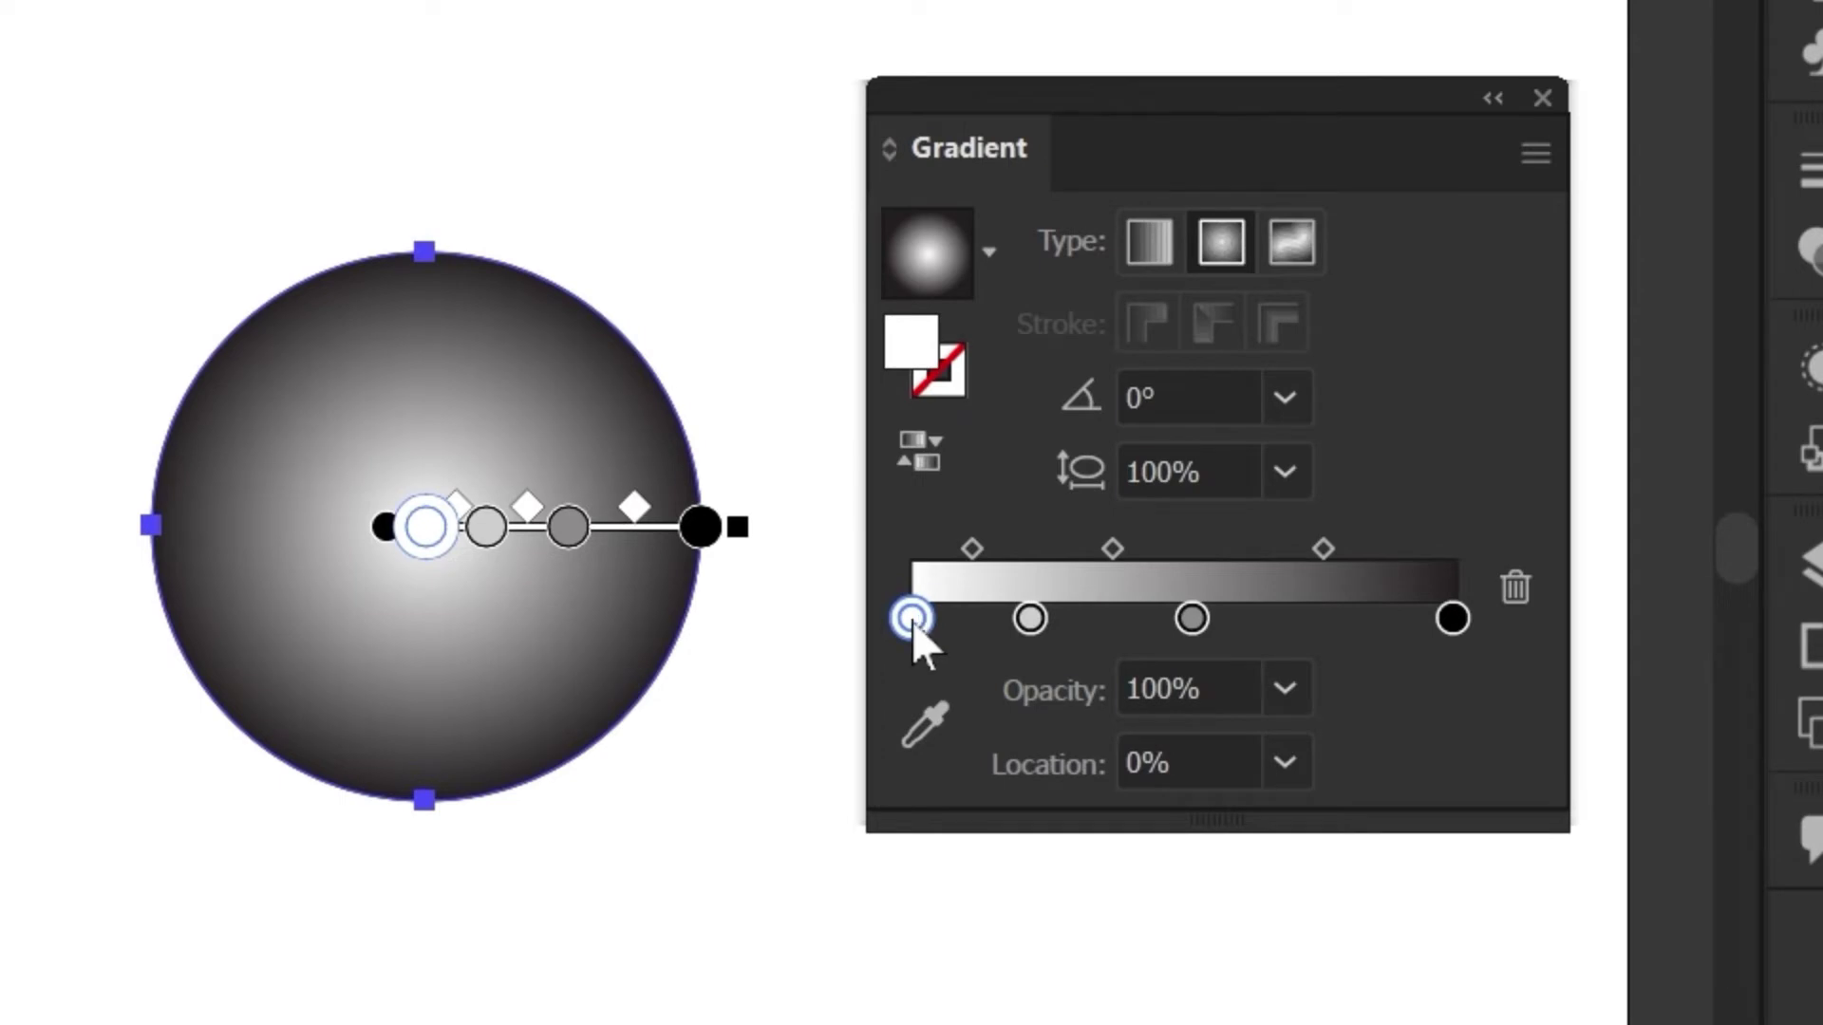
Step: Recolour the stops light lavender, medium purple, vivid purple and dark navy
double_click(911, 621)
left_click(843, 843)
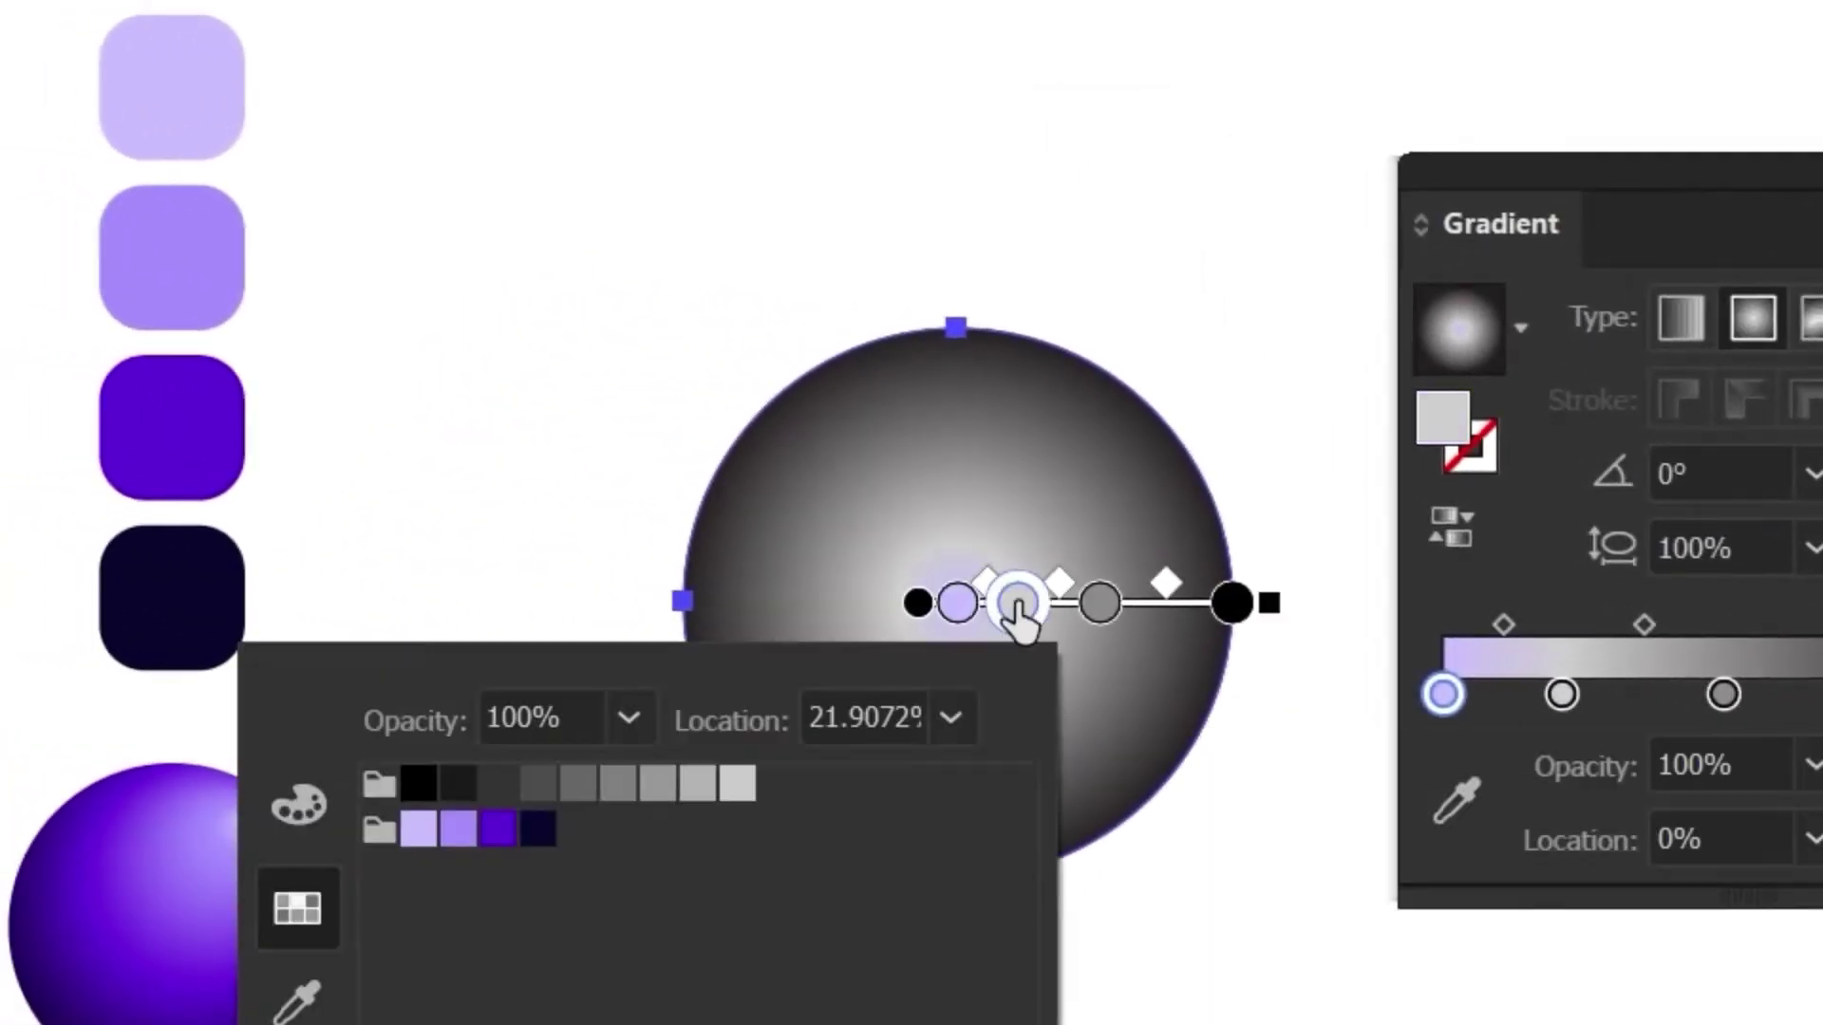
left_click(457, 829)
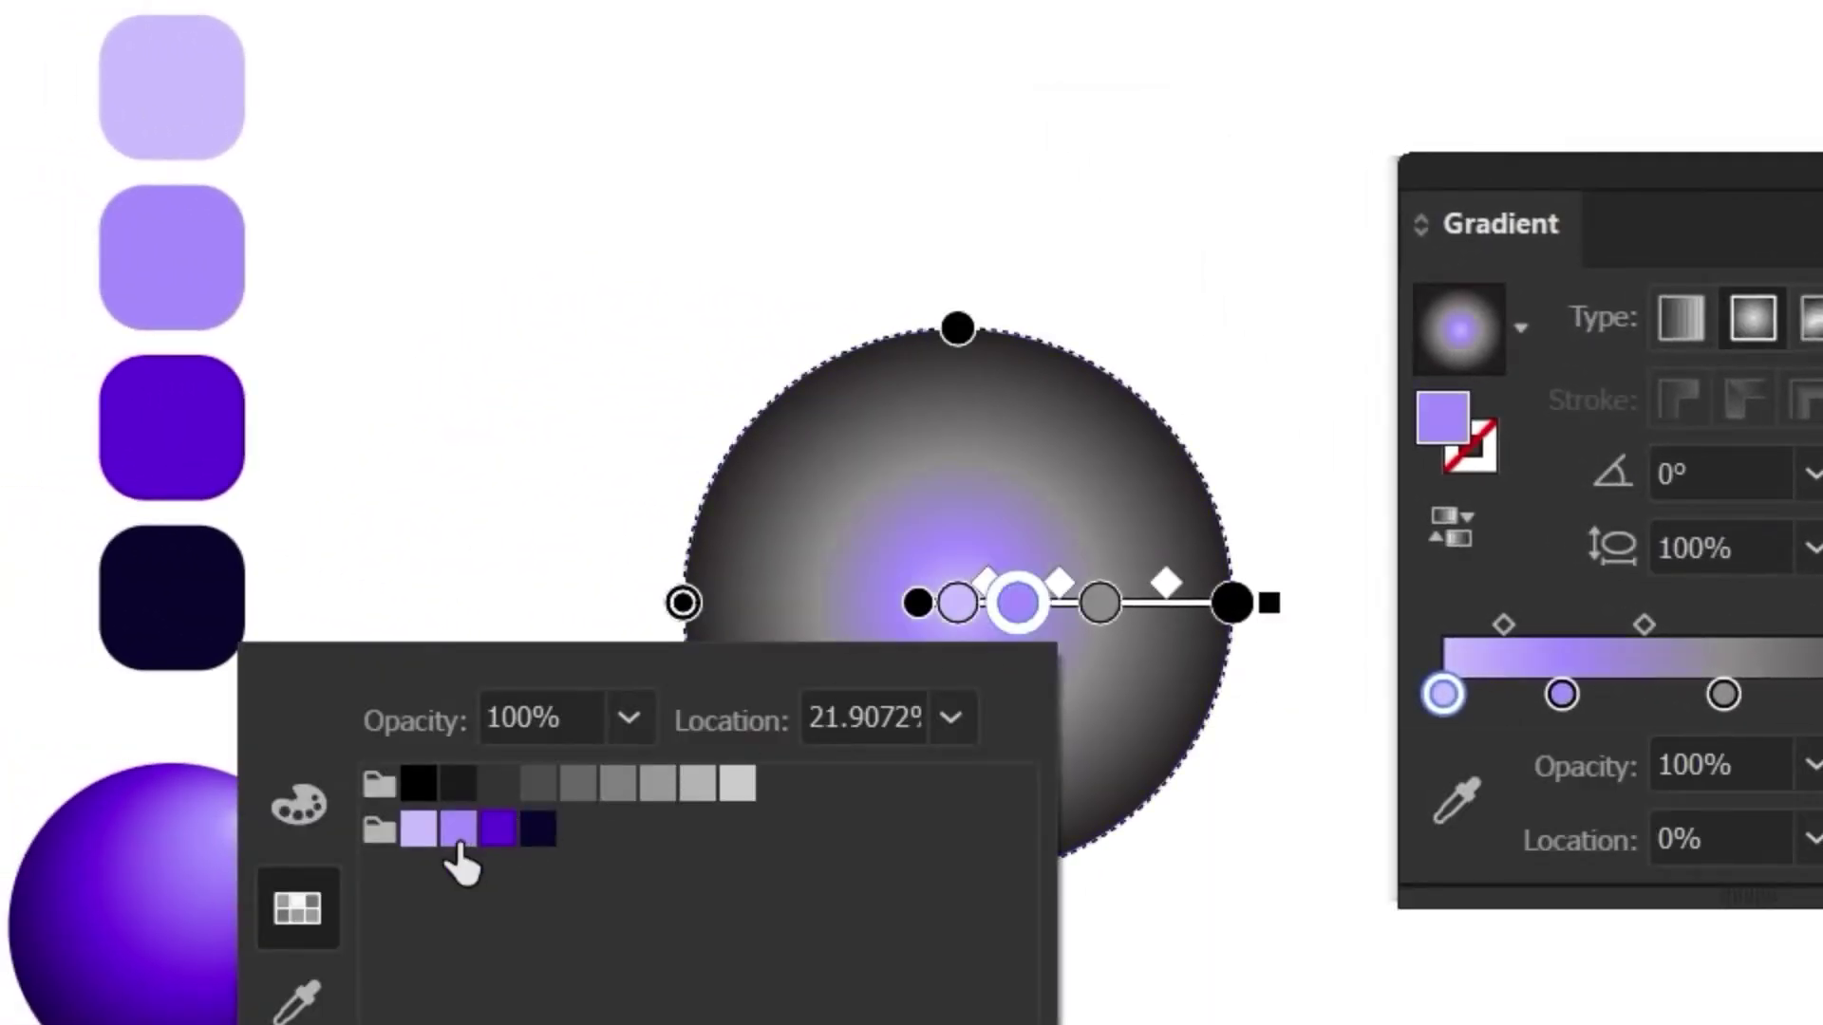
double_click(1100, 600)
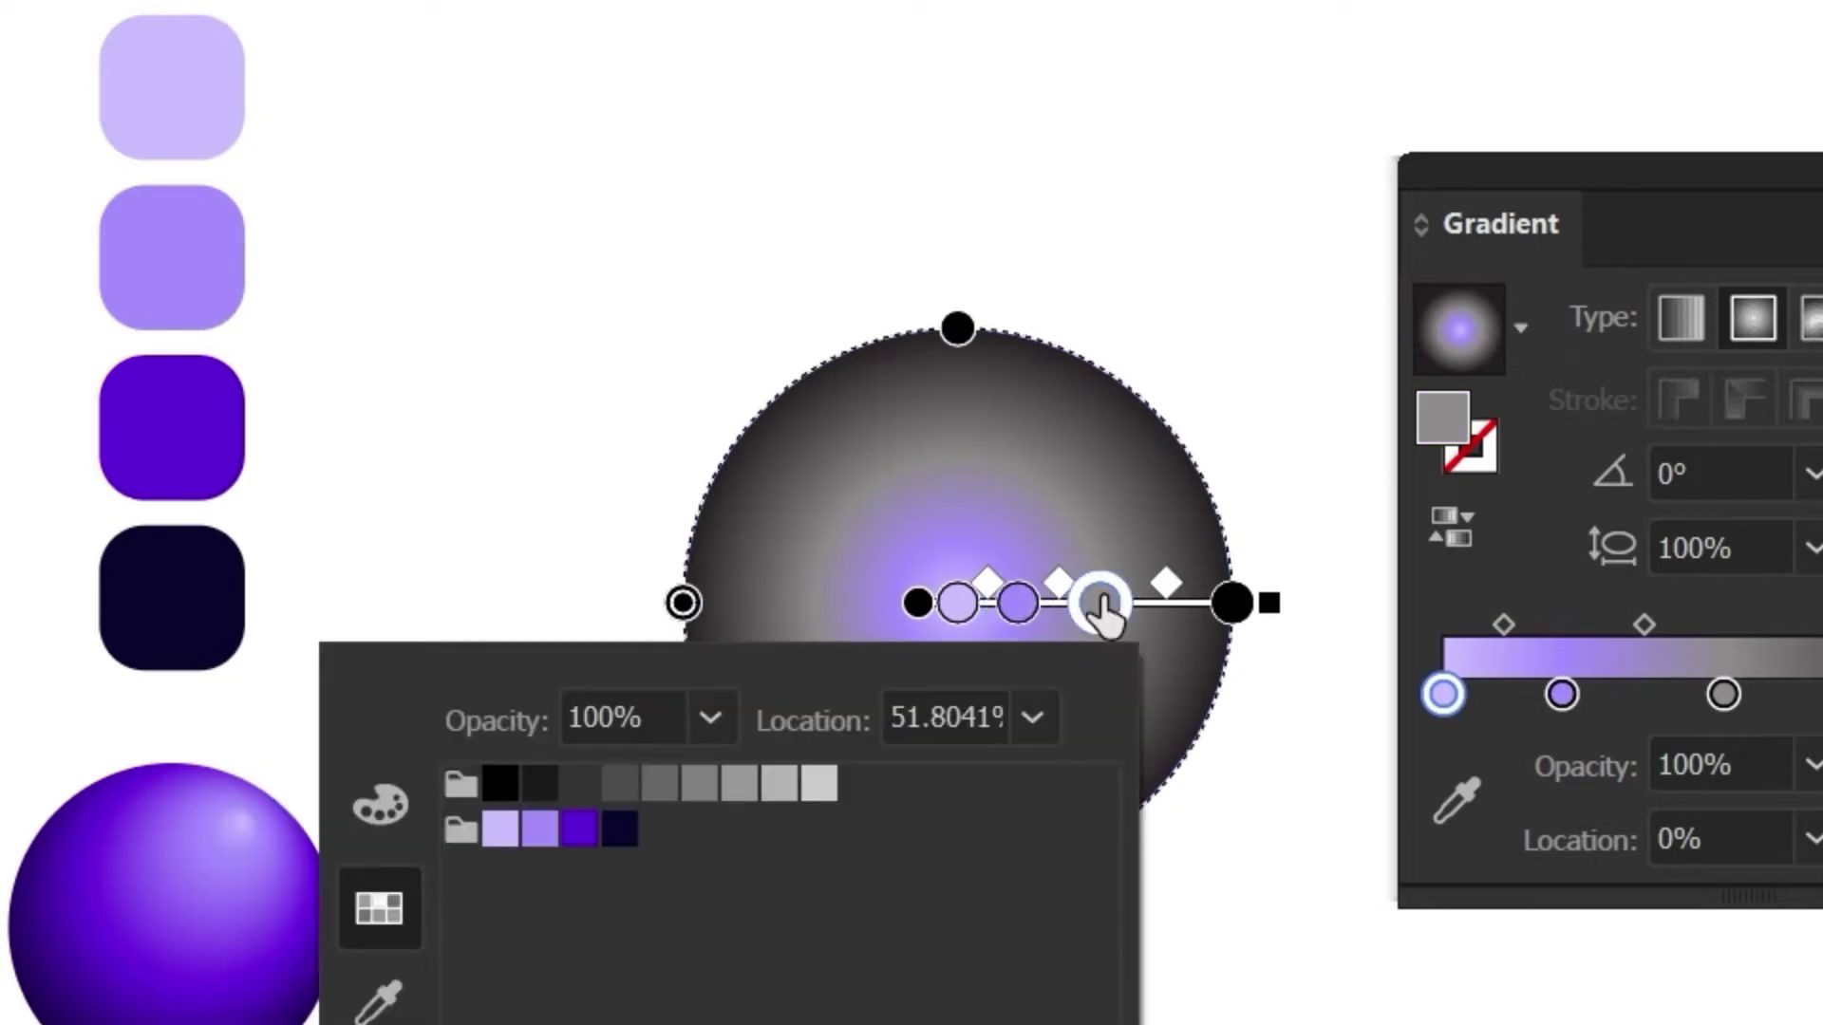
left_click(584, 830)
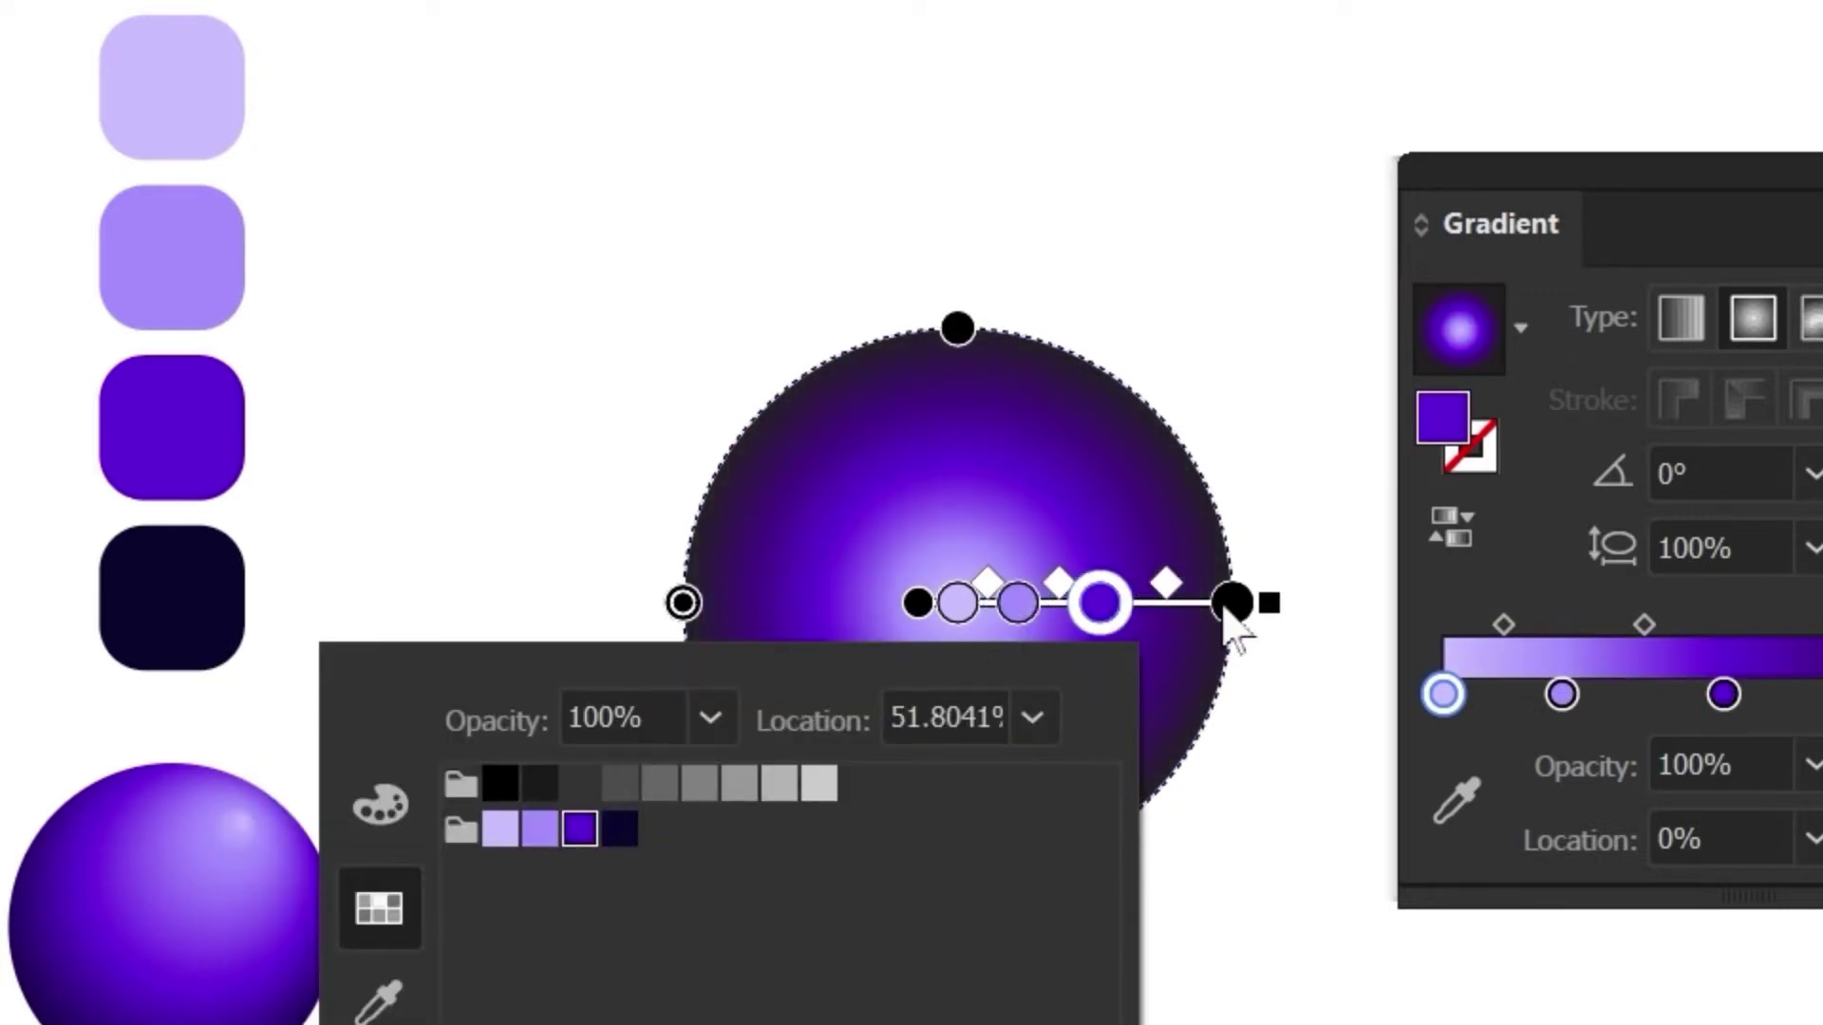
left_click(1234, 619)
double_click(1234, 618)
left_click(712, 782)
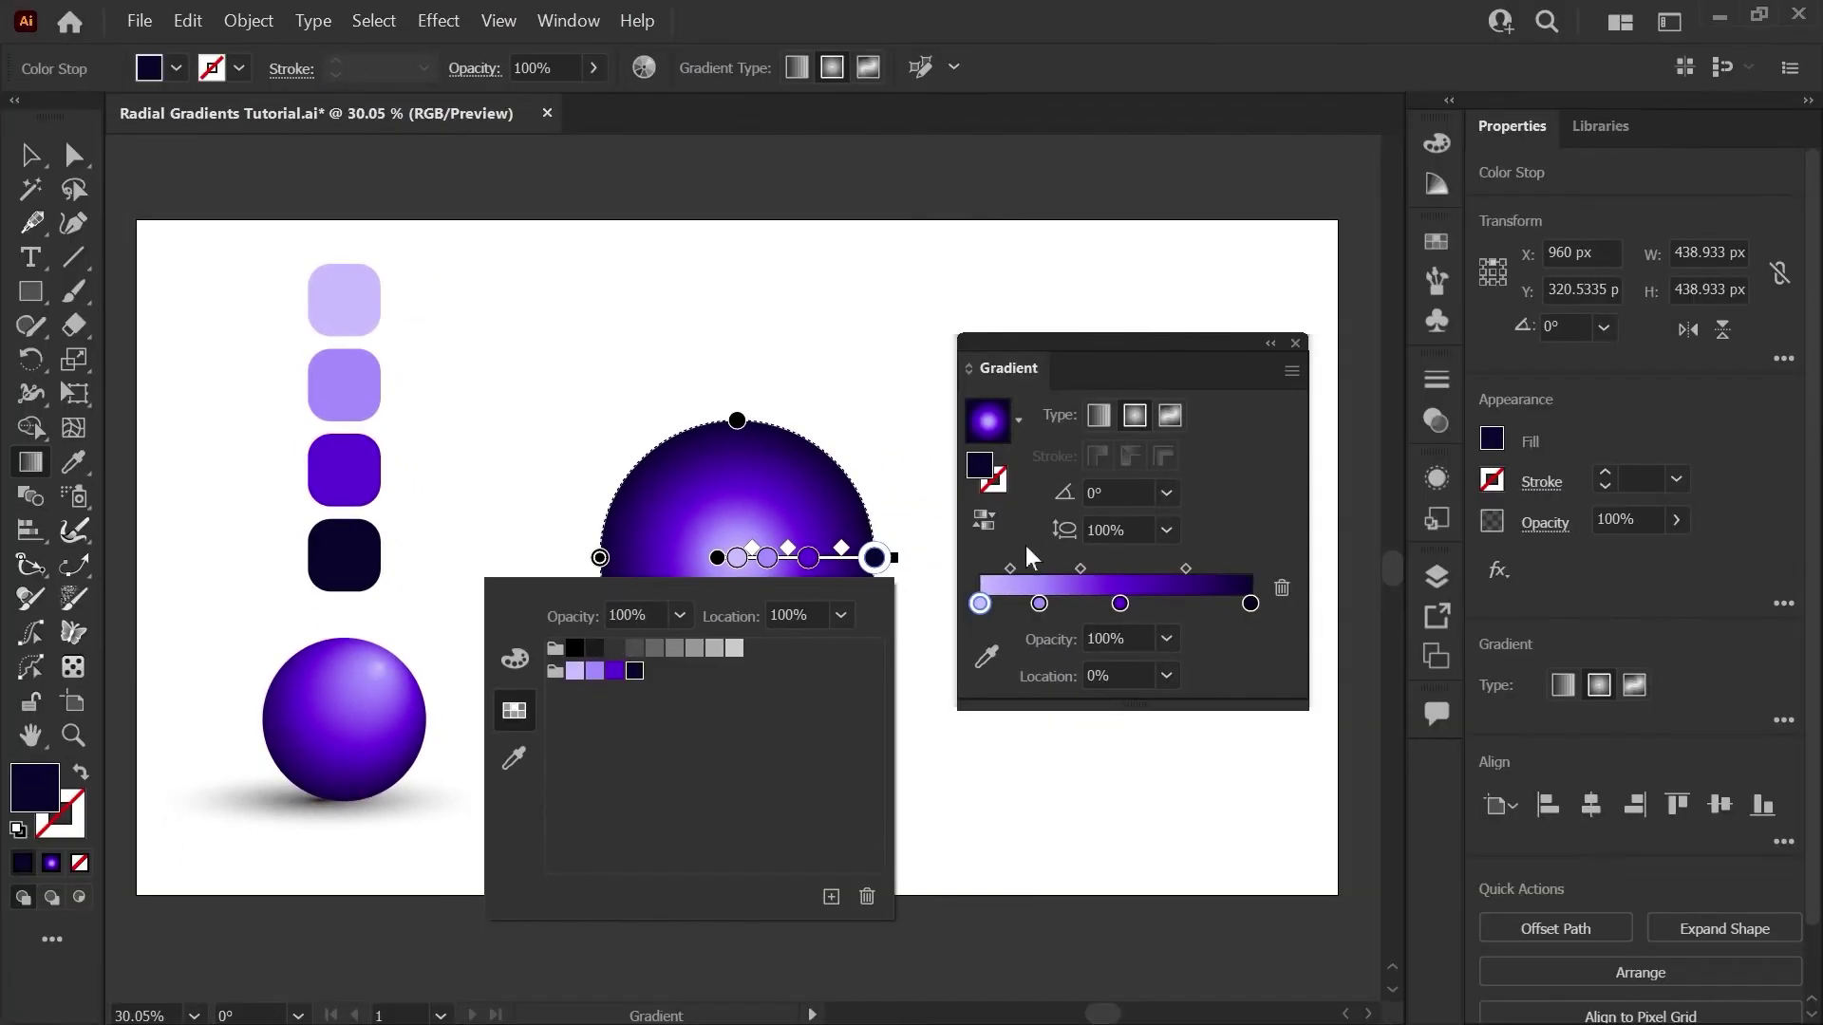
left_click(1026, 545)
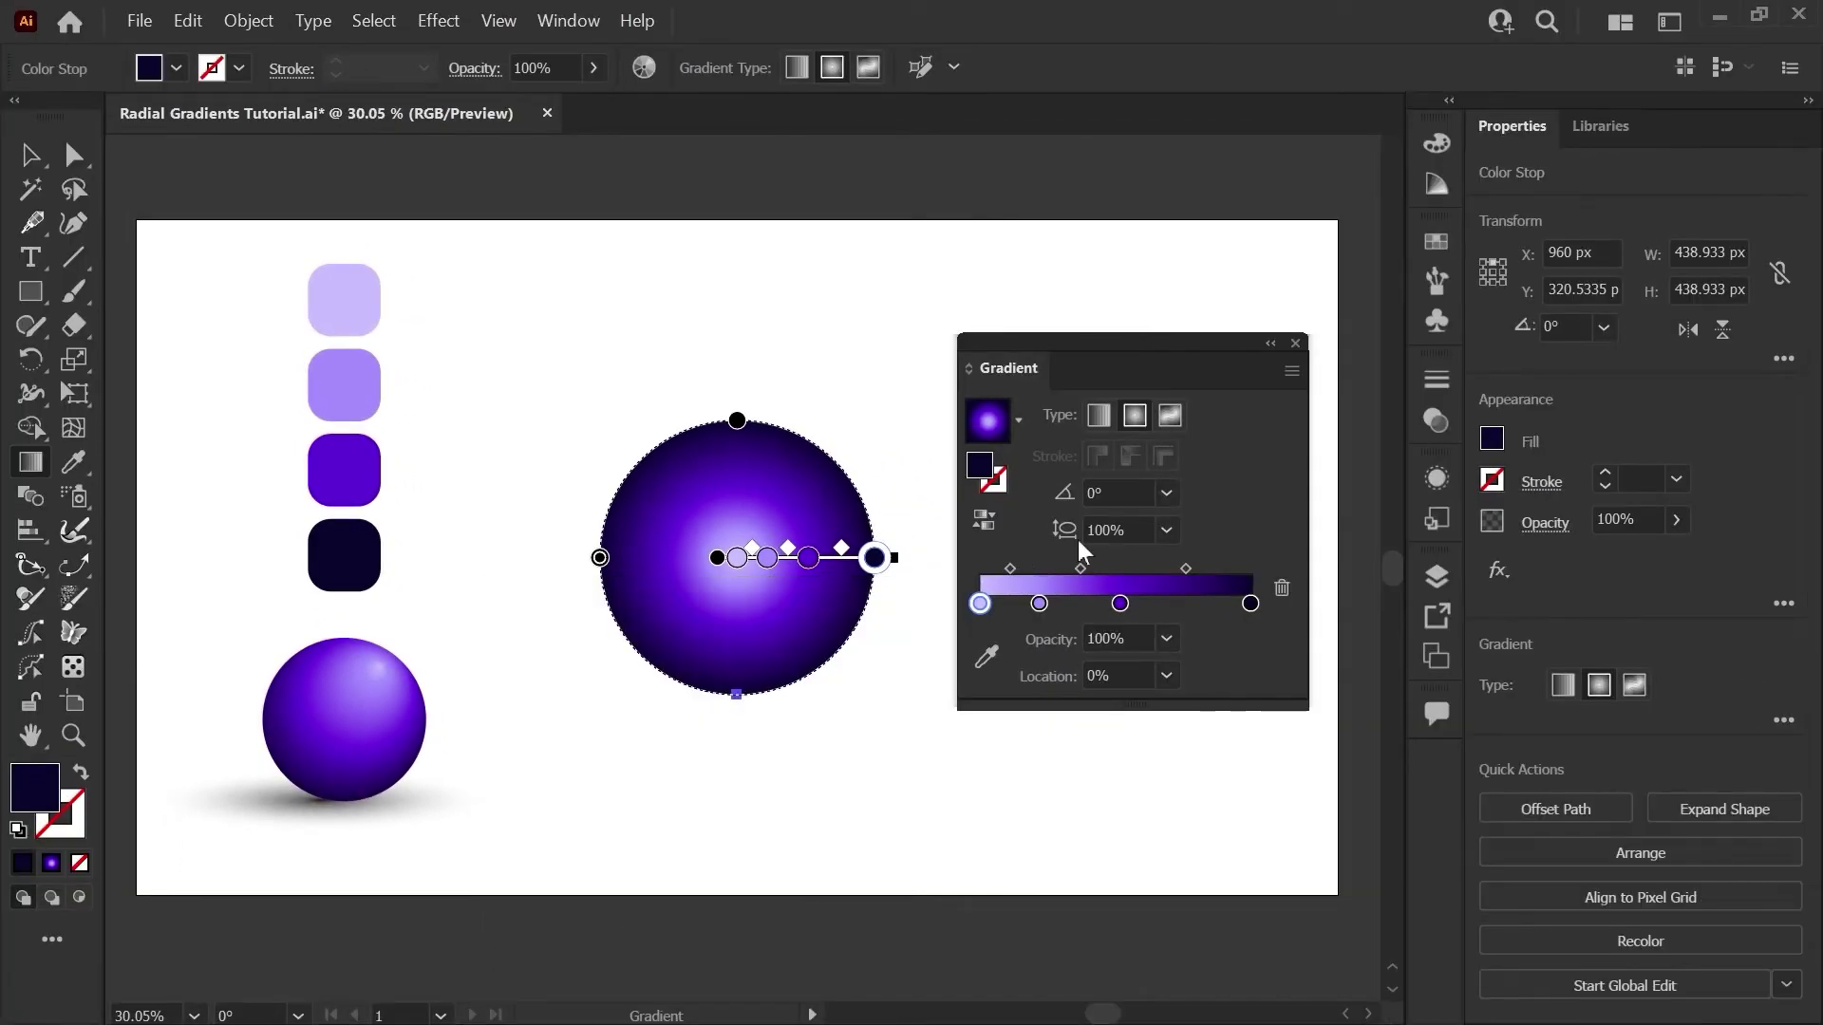
Step: Set the second, middle and navy end stop locations to 10%, 55% and 85%
left_click(1040, 606)
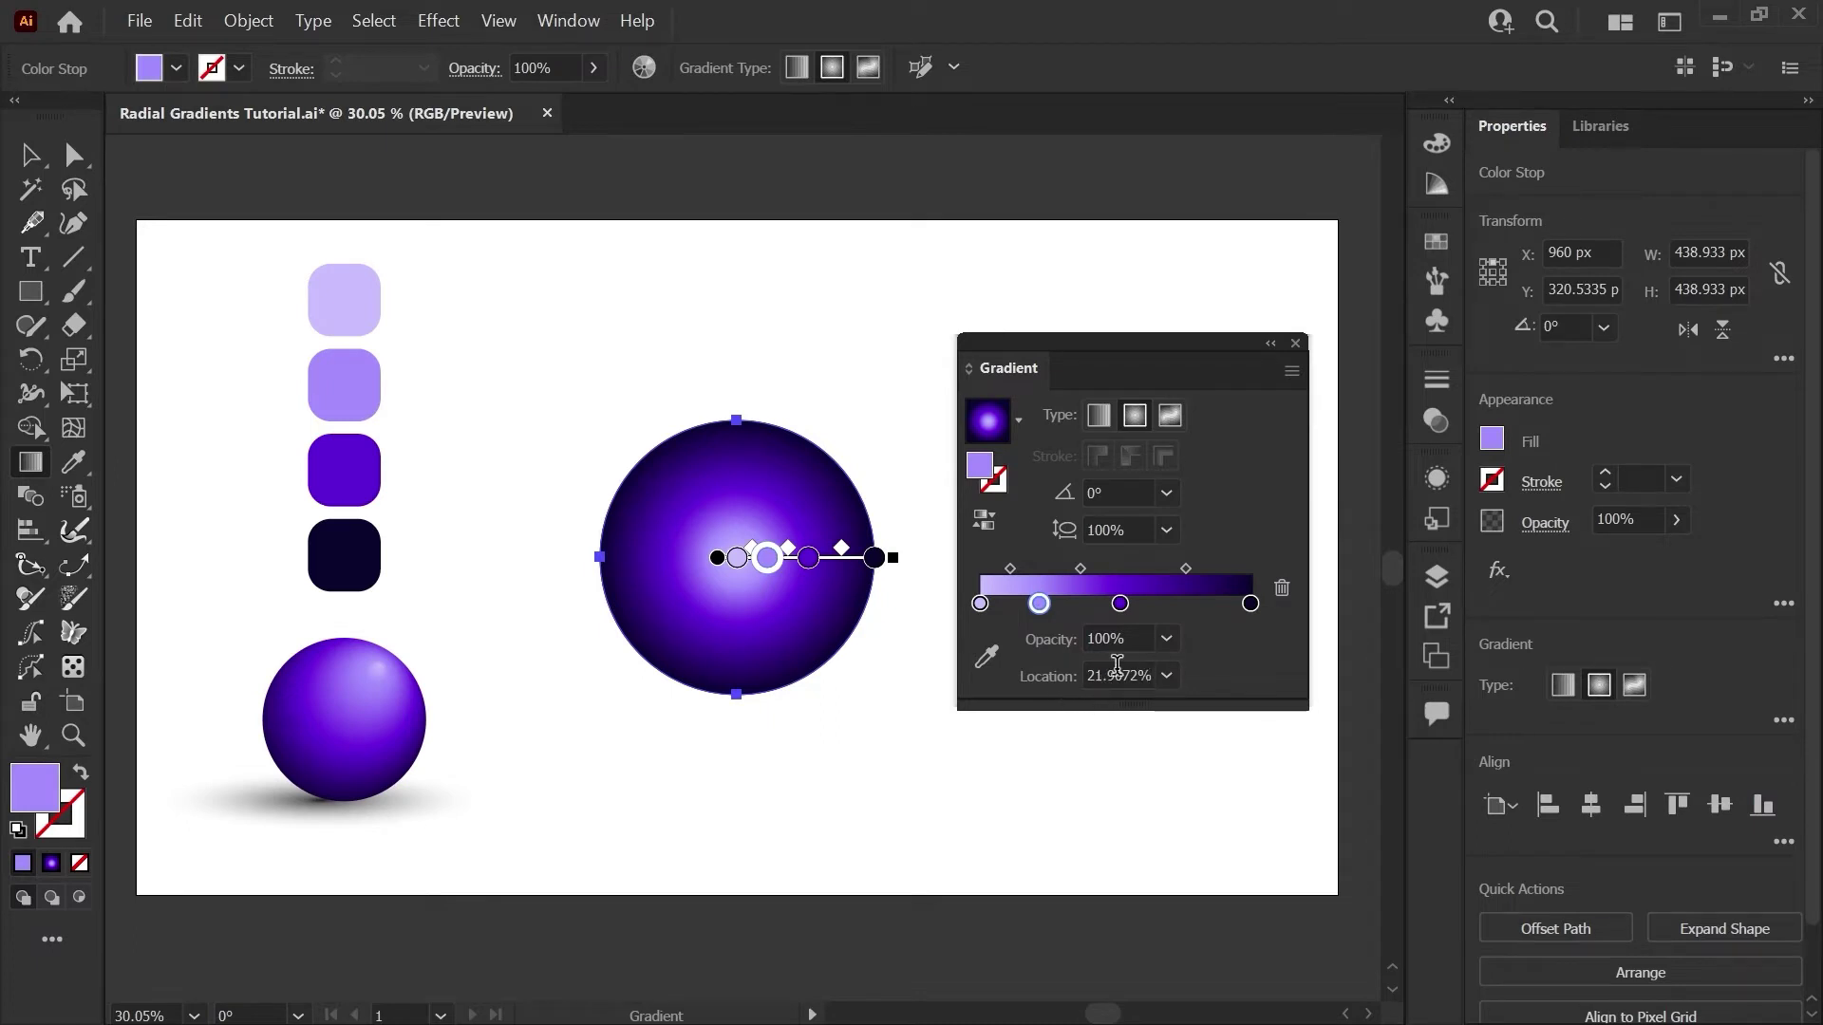
double_click(1120, 676)
type("10")
key("Return")
left_click(1120, 600)
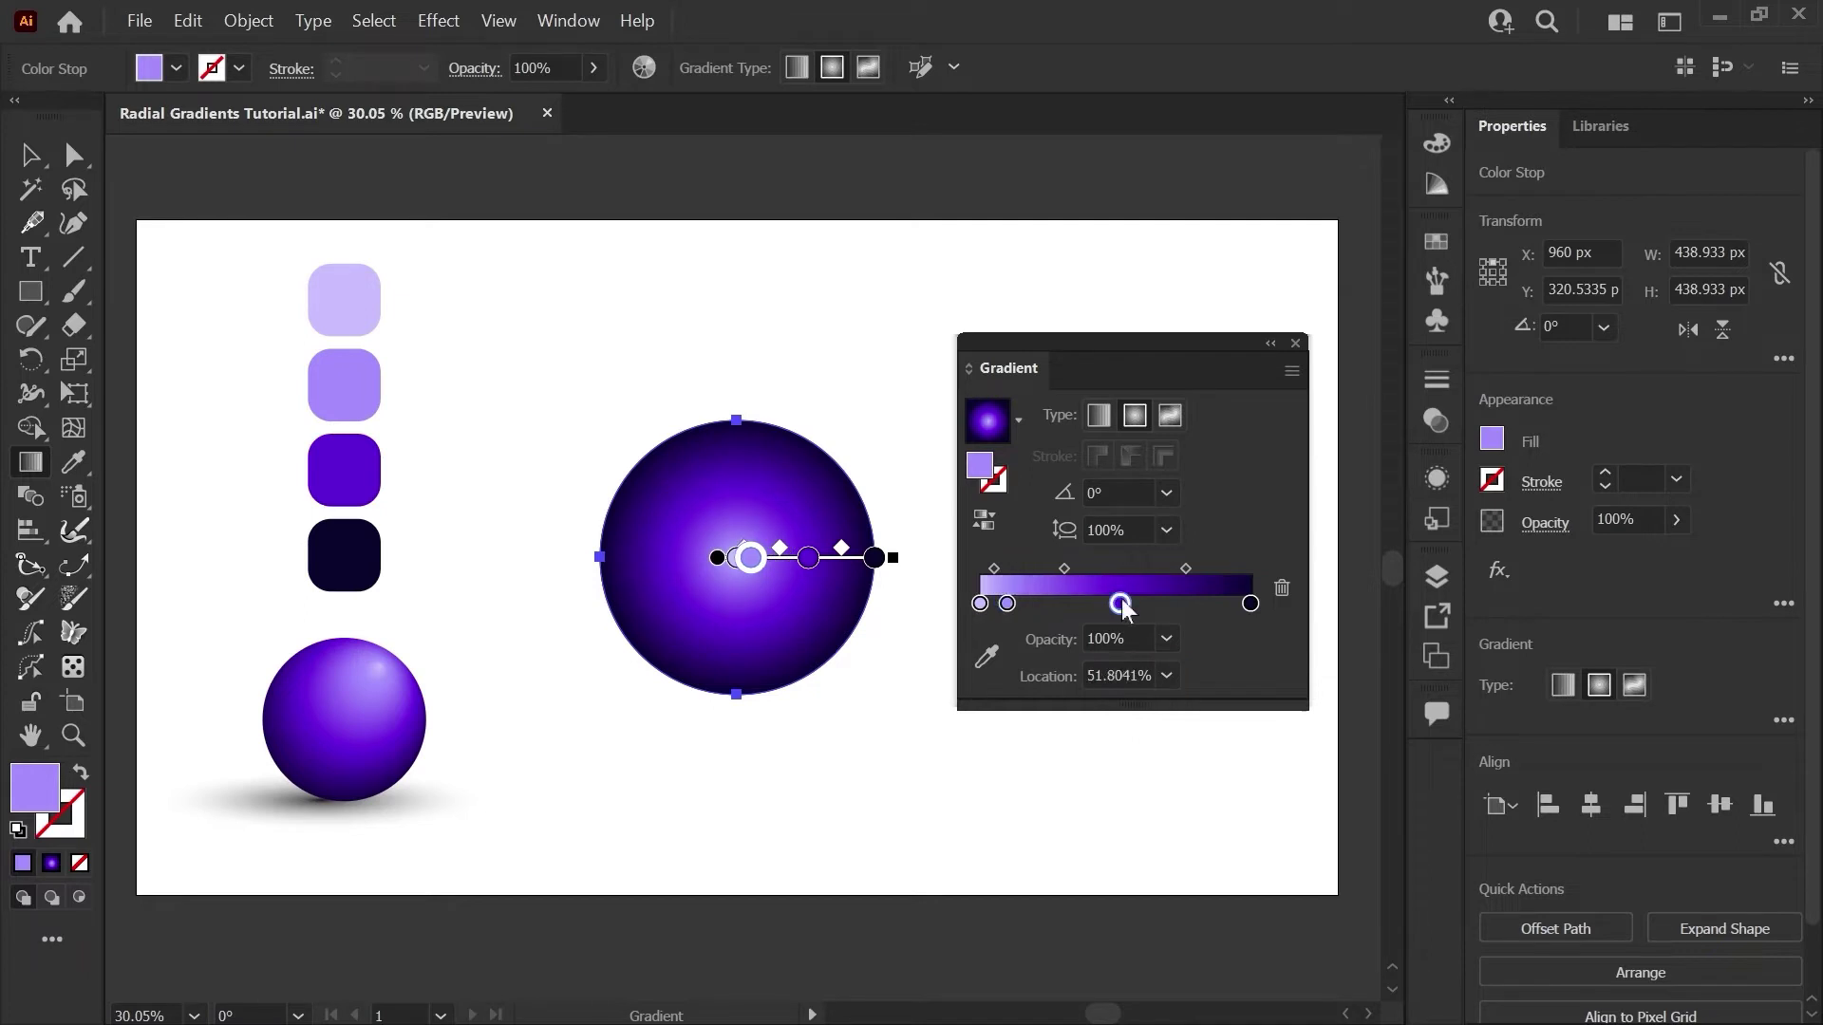
left_click(1151, 673)
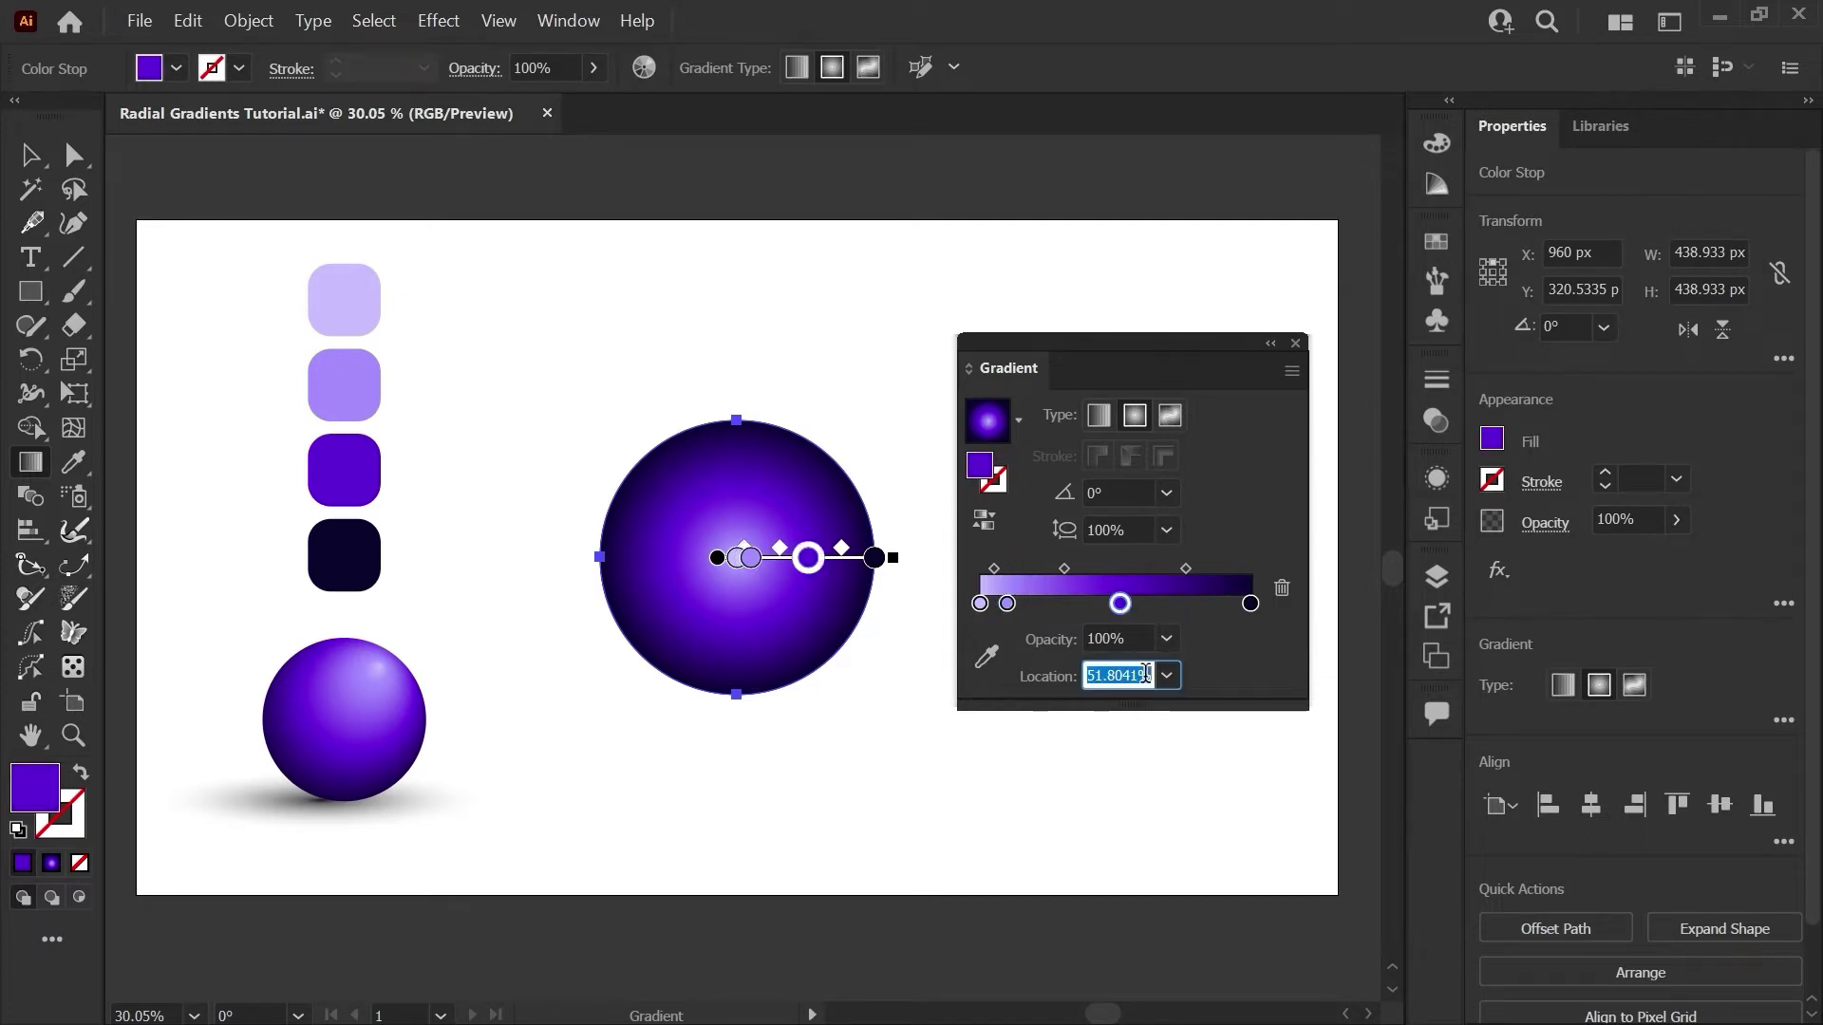
type("55")
key("Return")
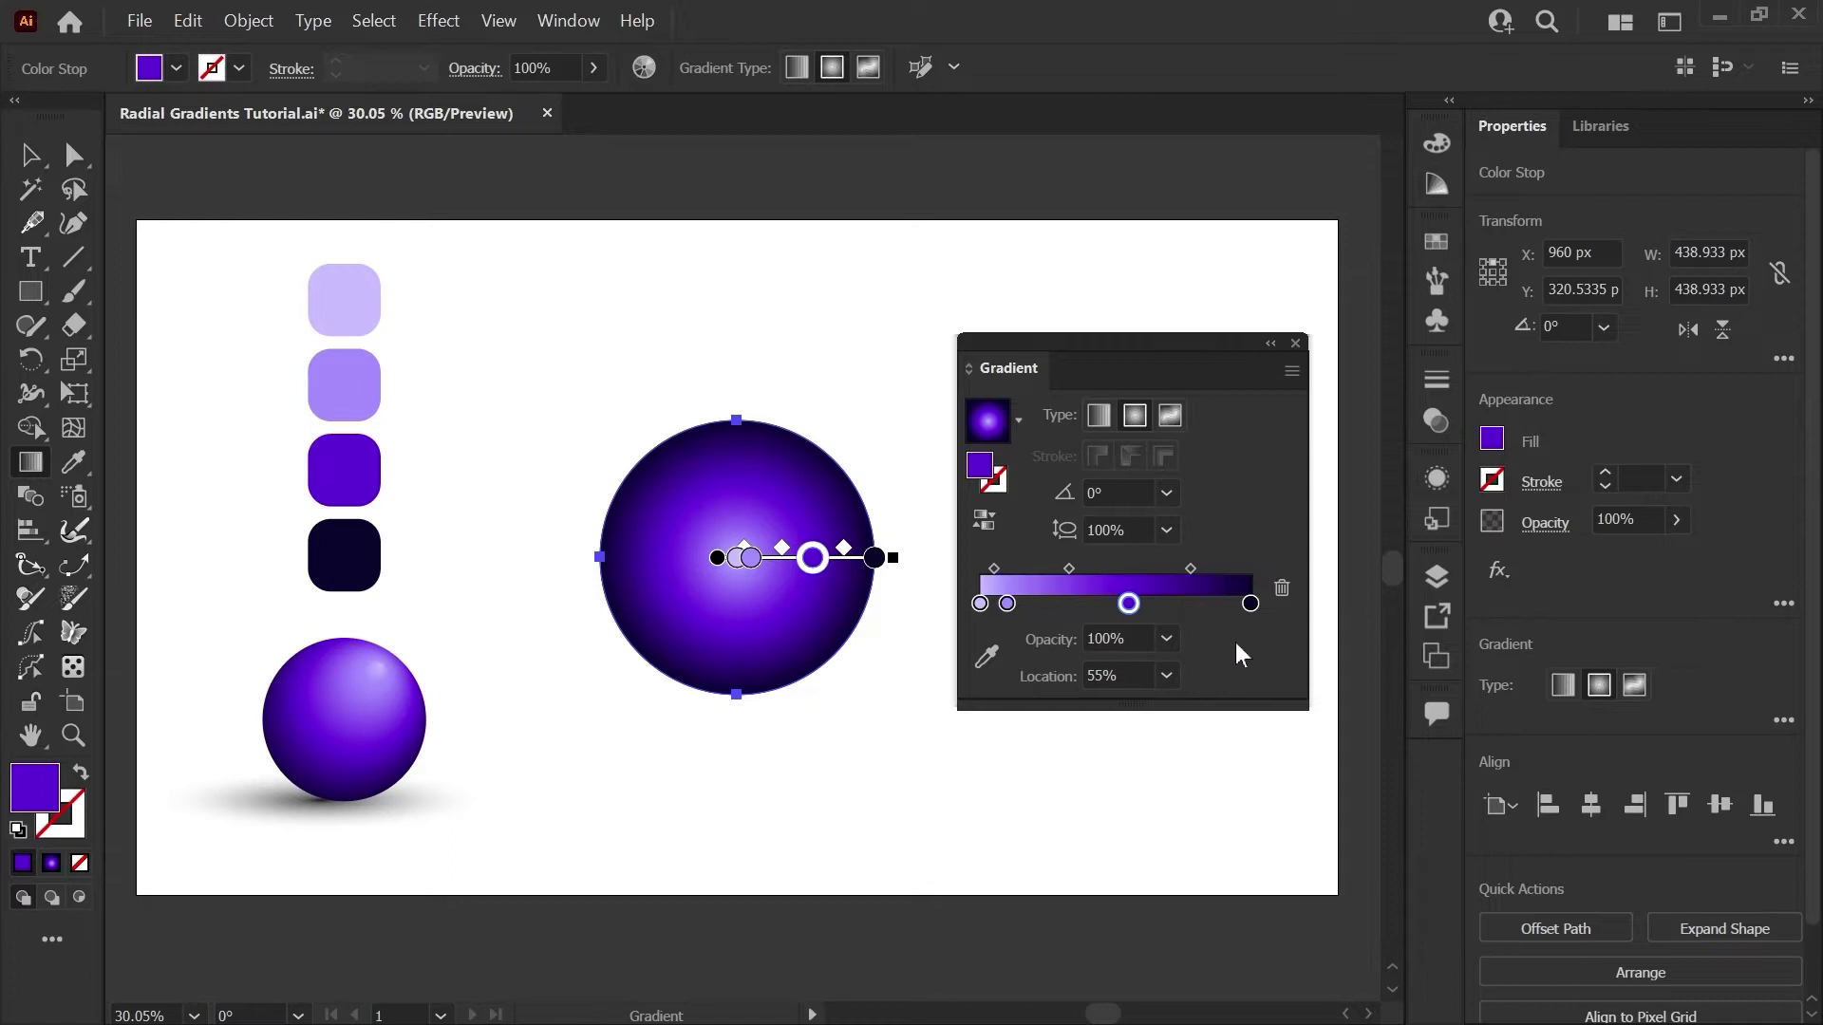
left_click(1251, 604)
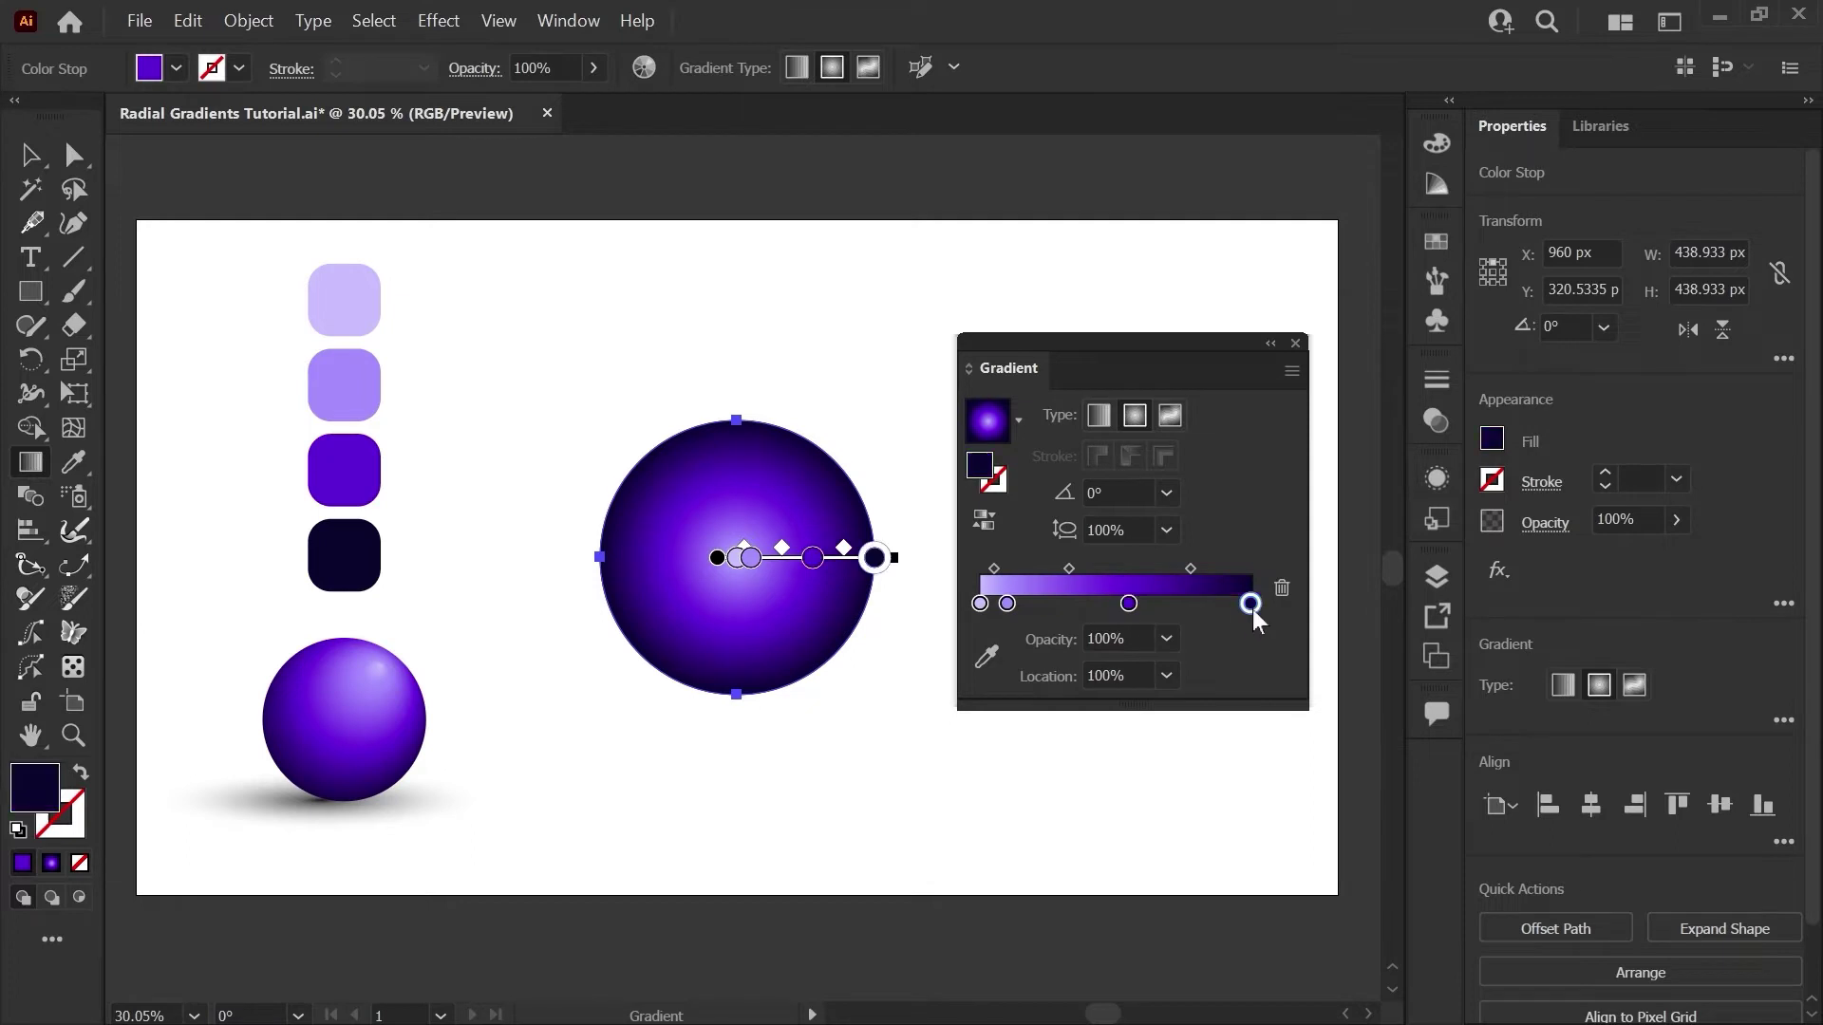
left_click(1110, 678)
type("85")
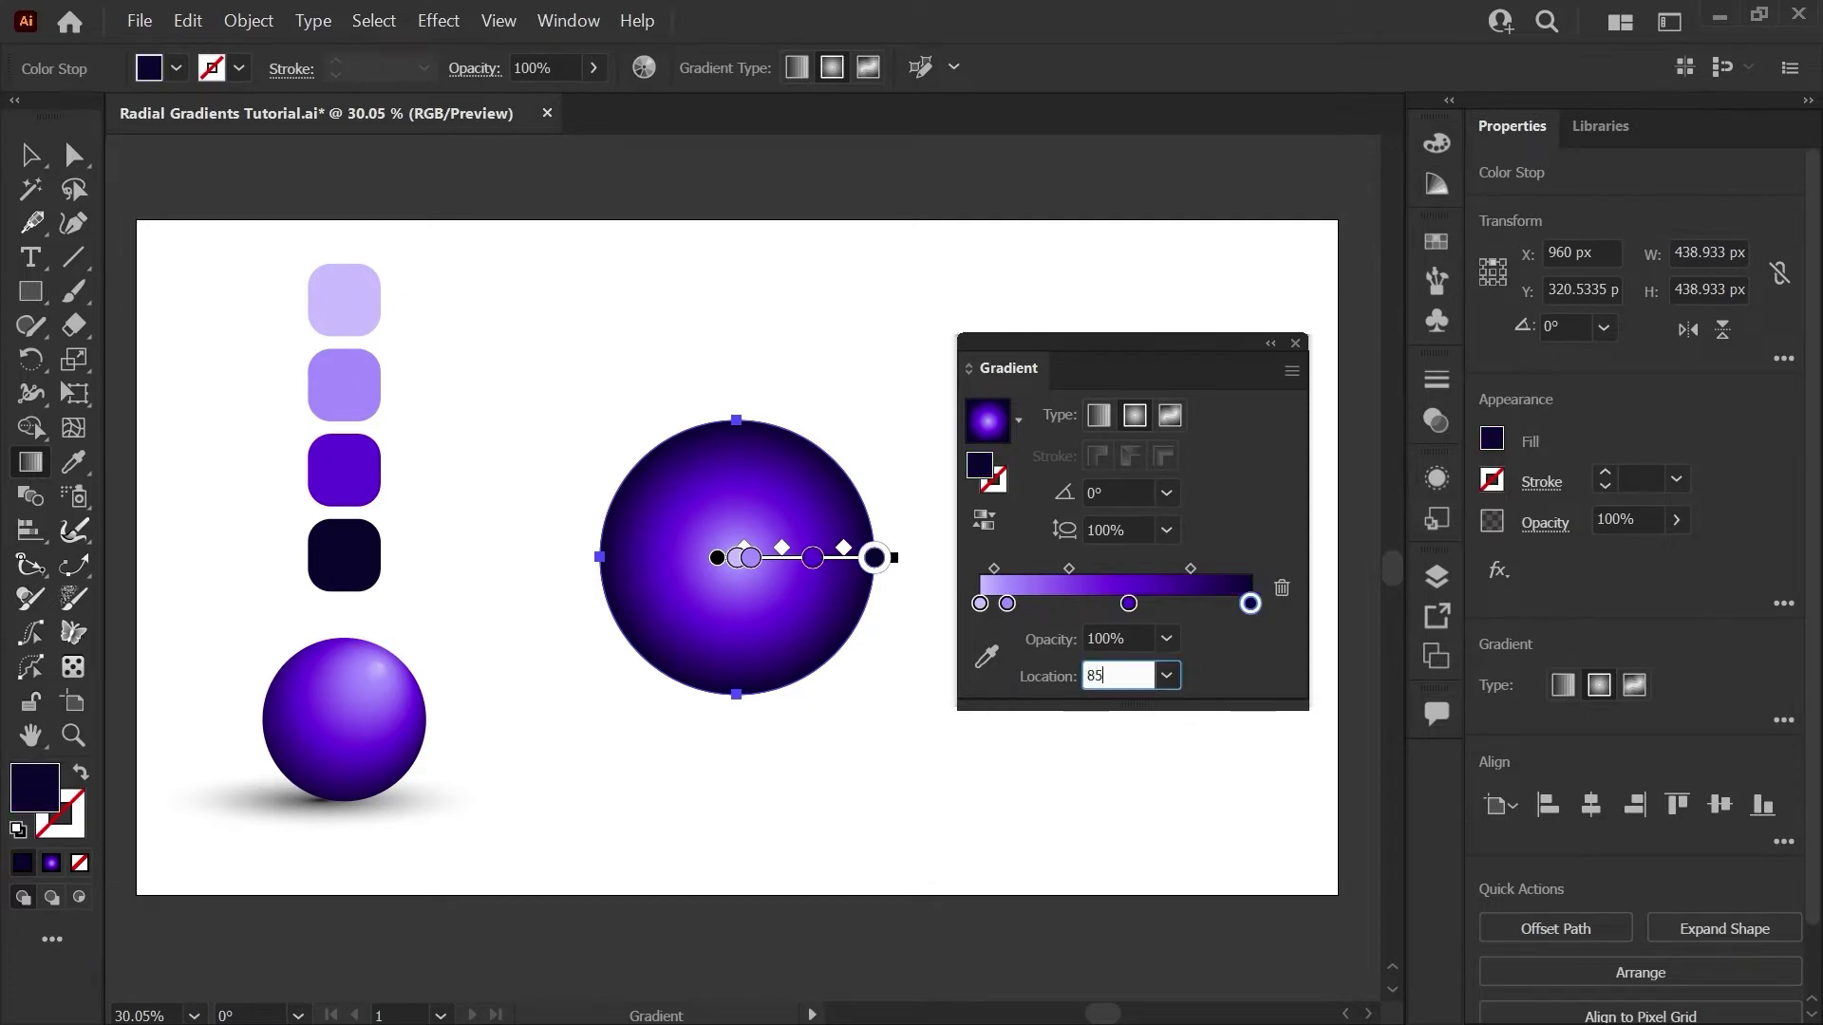
type("5%")
key("Return")
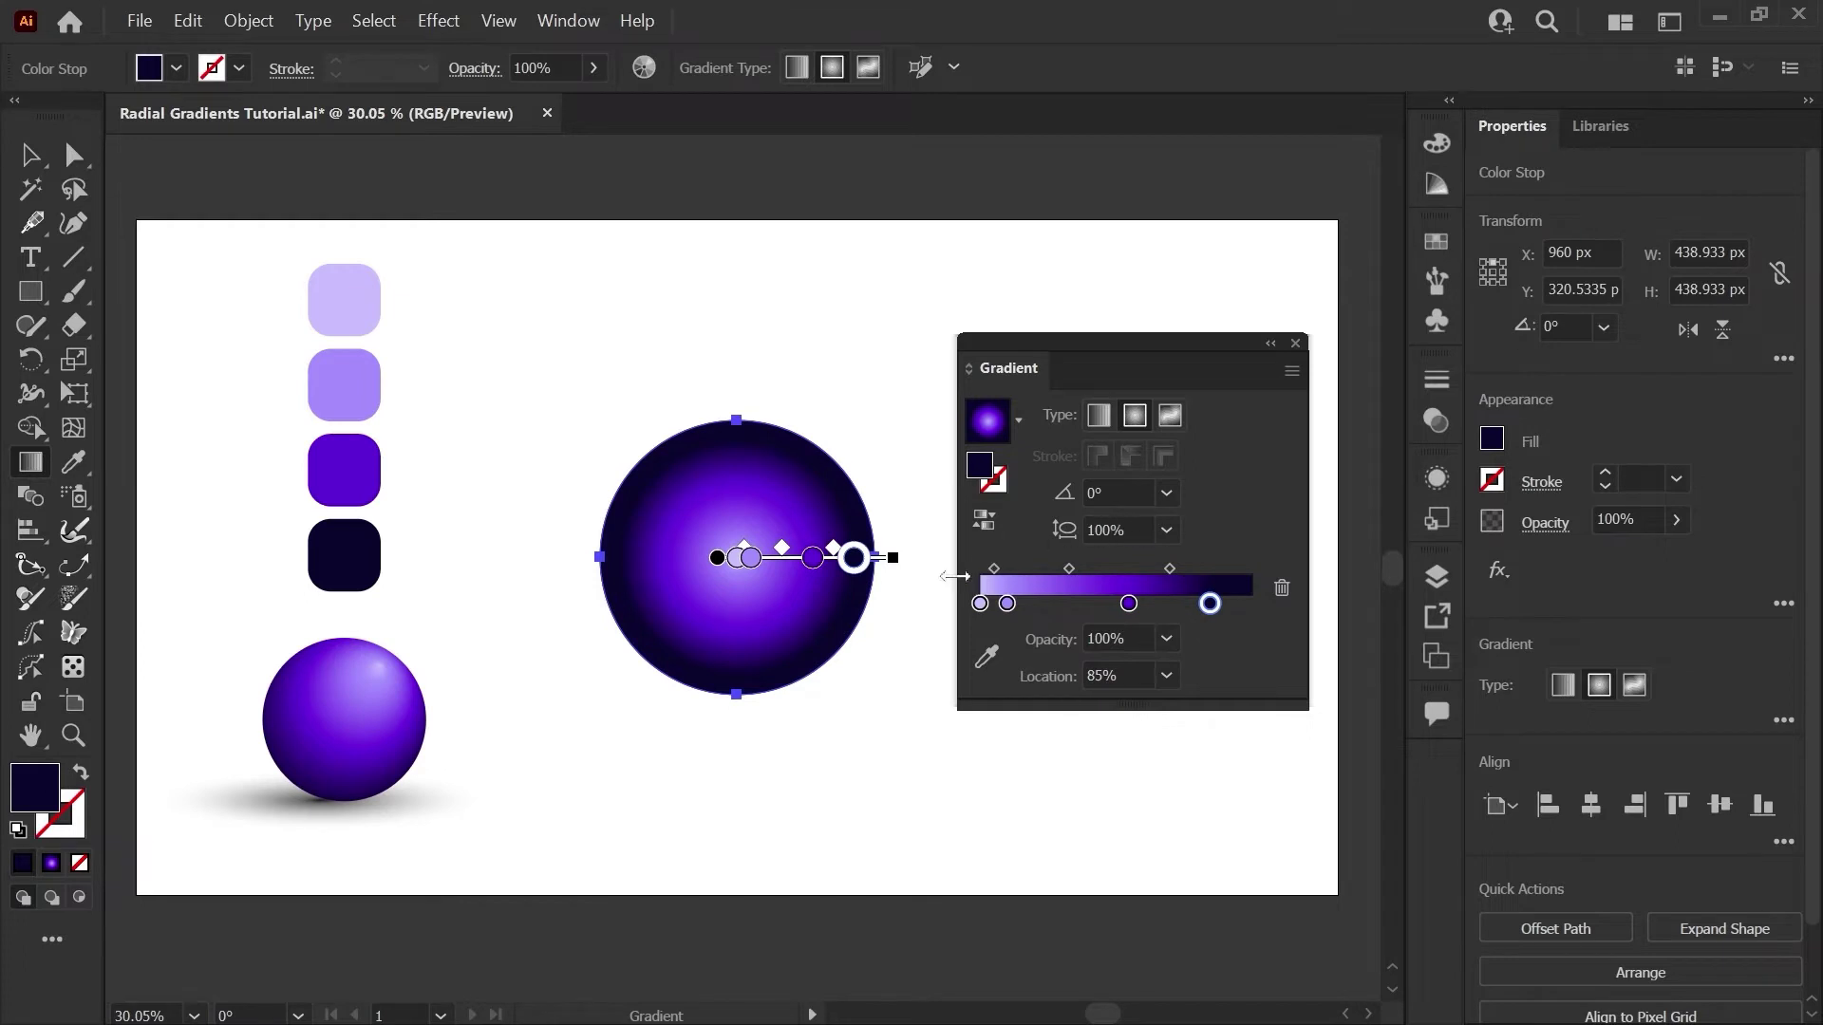
mouse_move(736, 599)
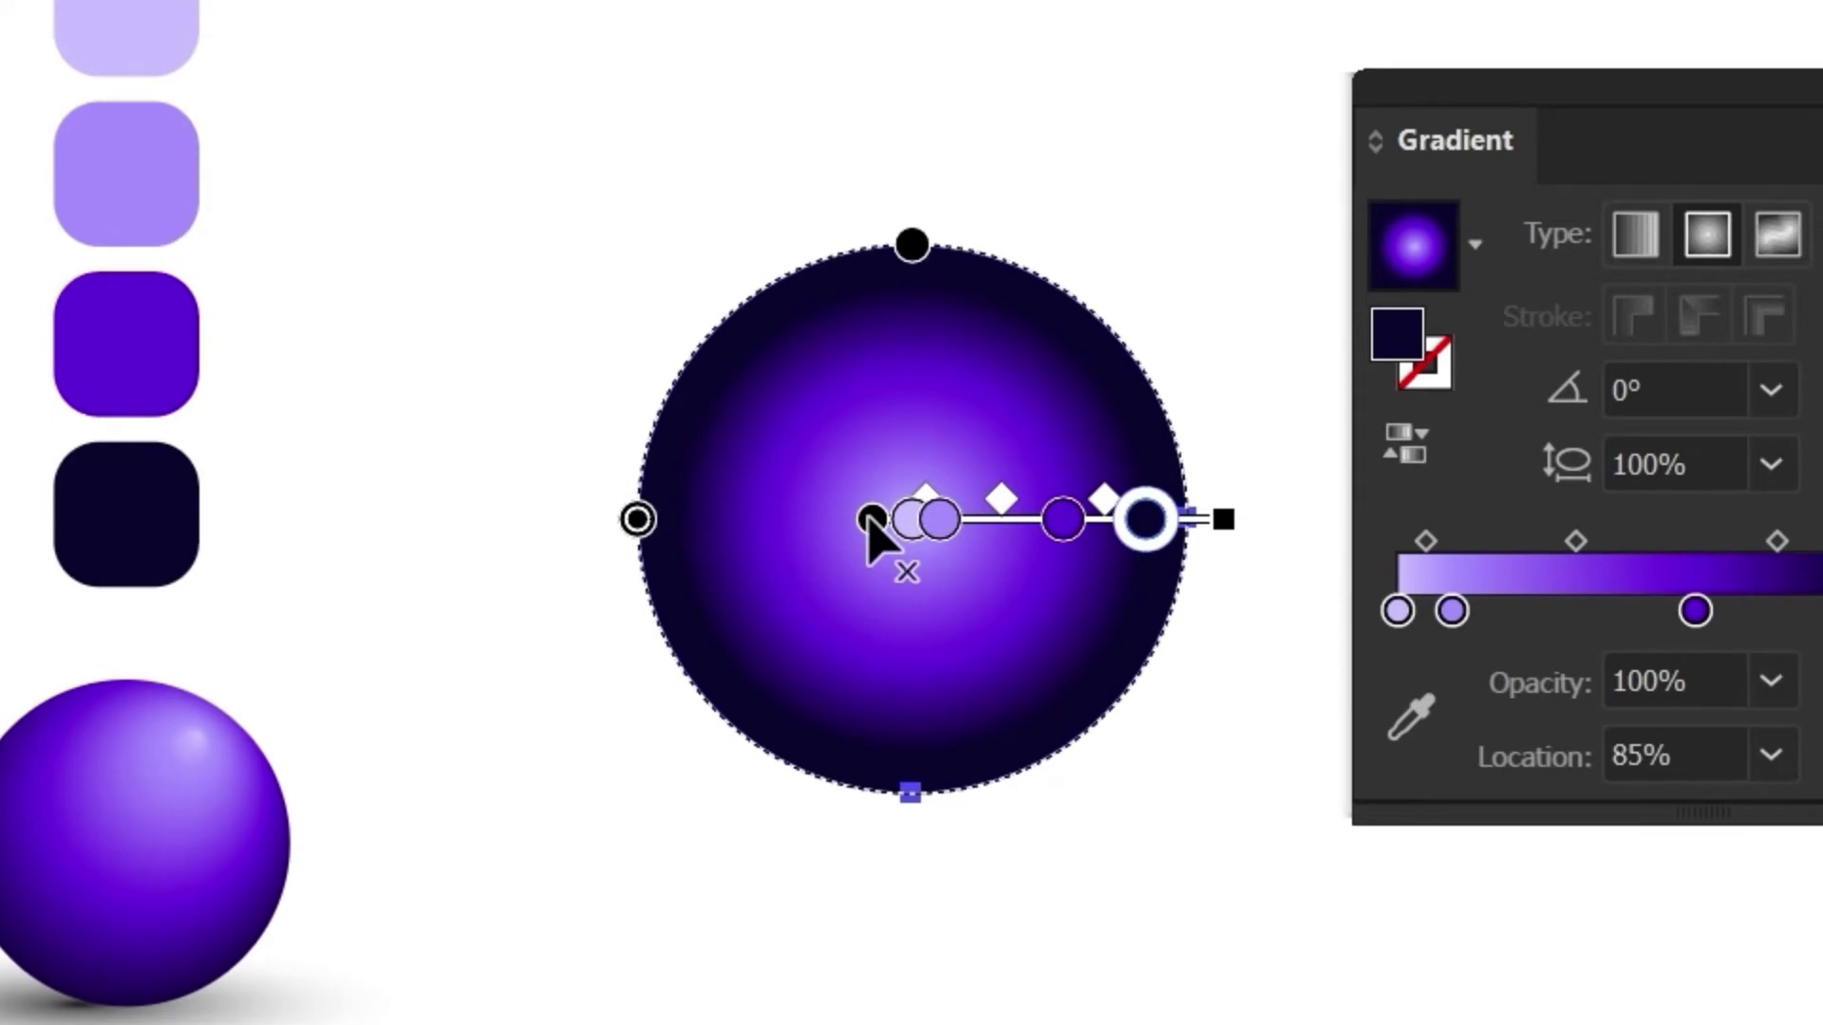
Step: Angle, widen and narrow the sphere's gradient so the lavender highlight sits upper right
left_click_drag(873, 519, 926, 387)
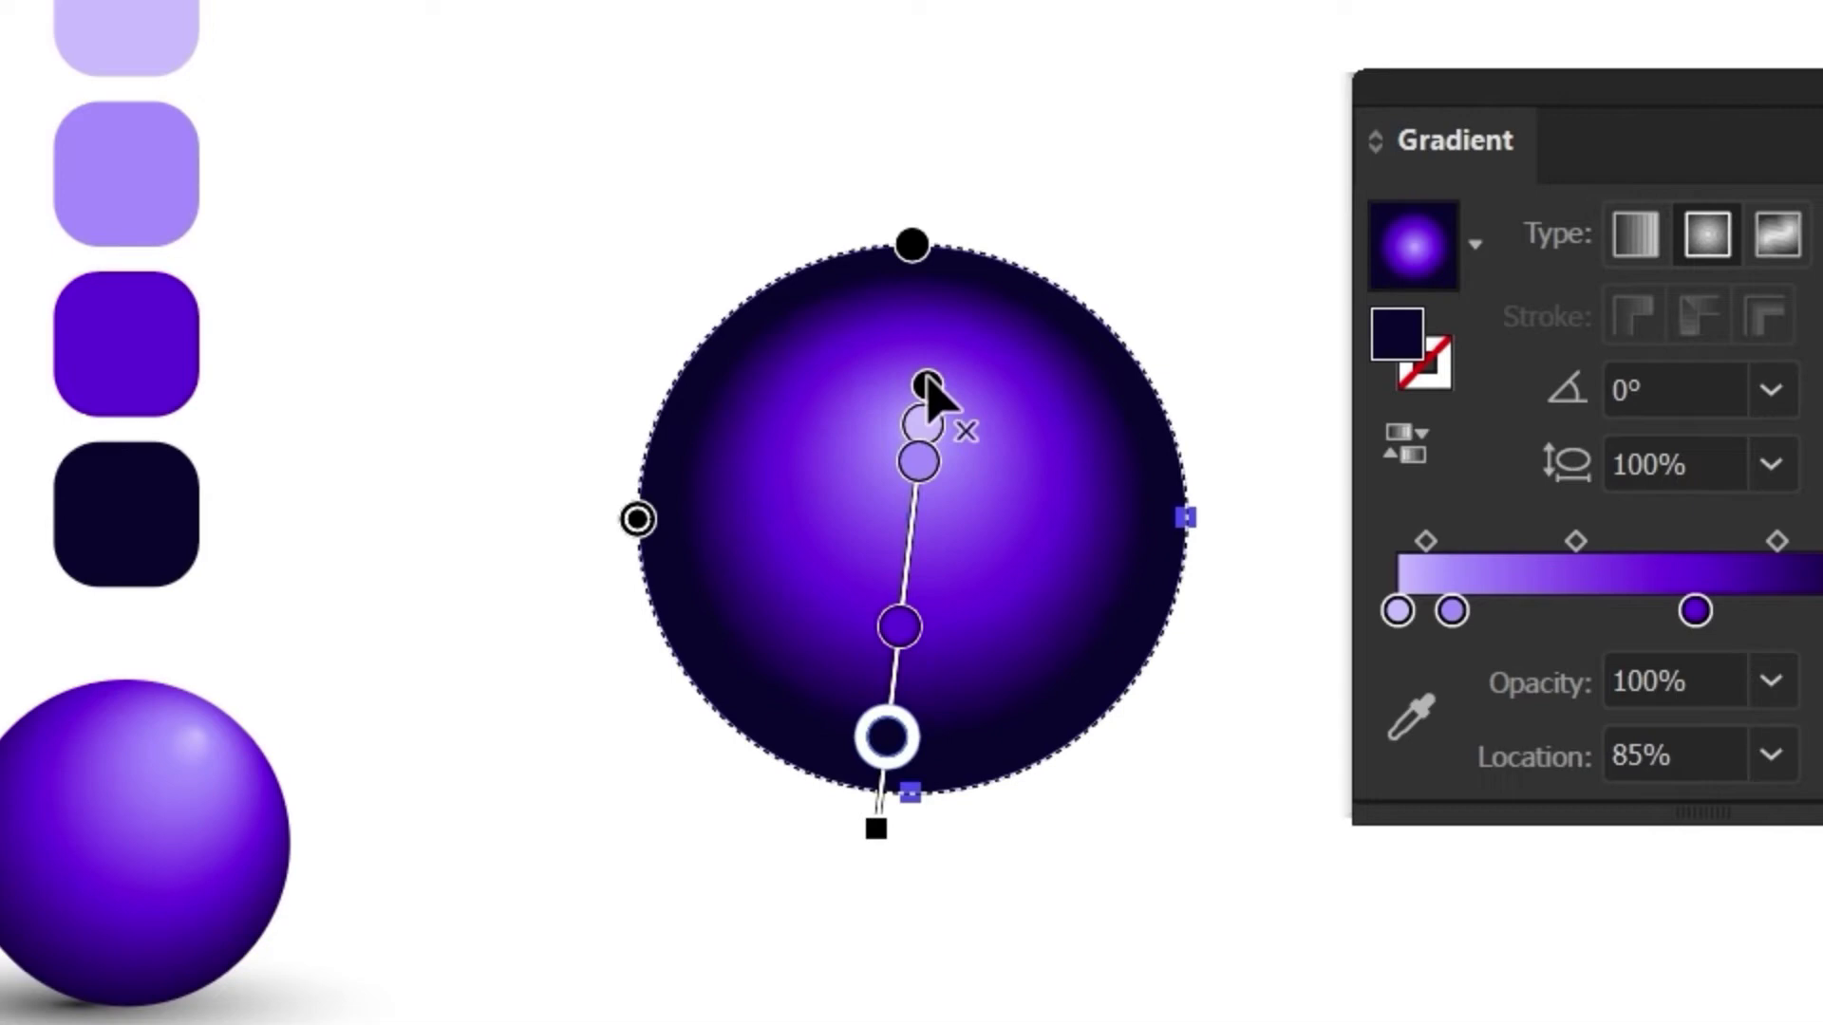
left_click_drag(926, 388, 1082, 289)
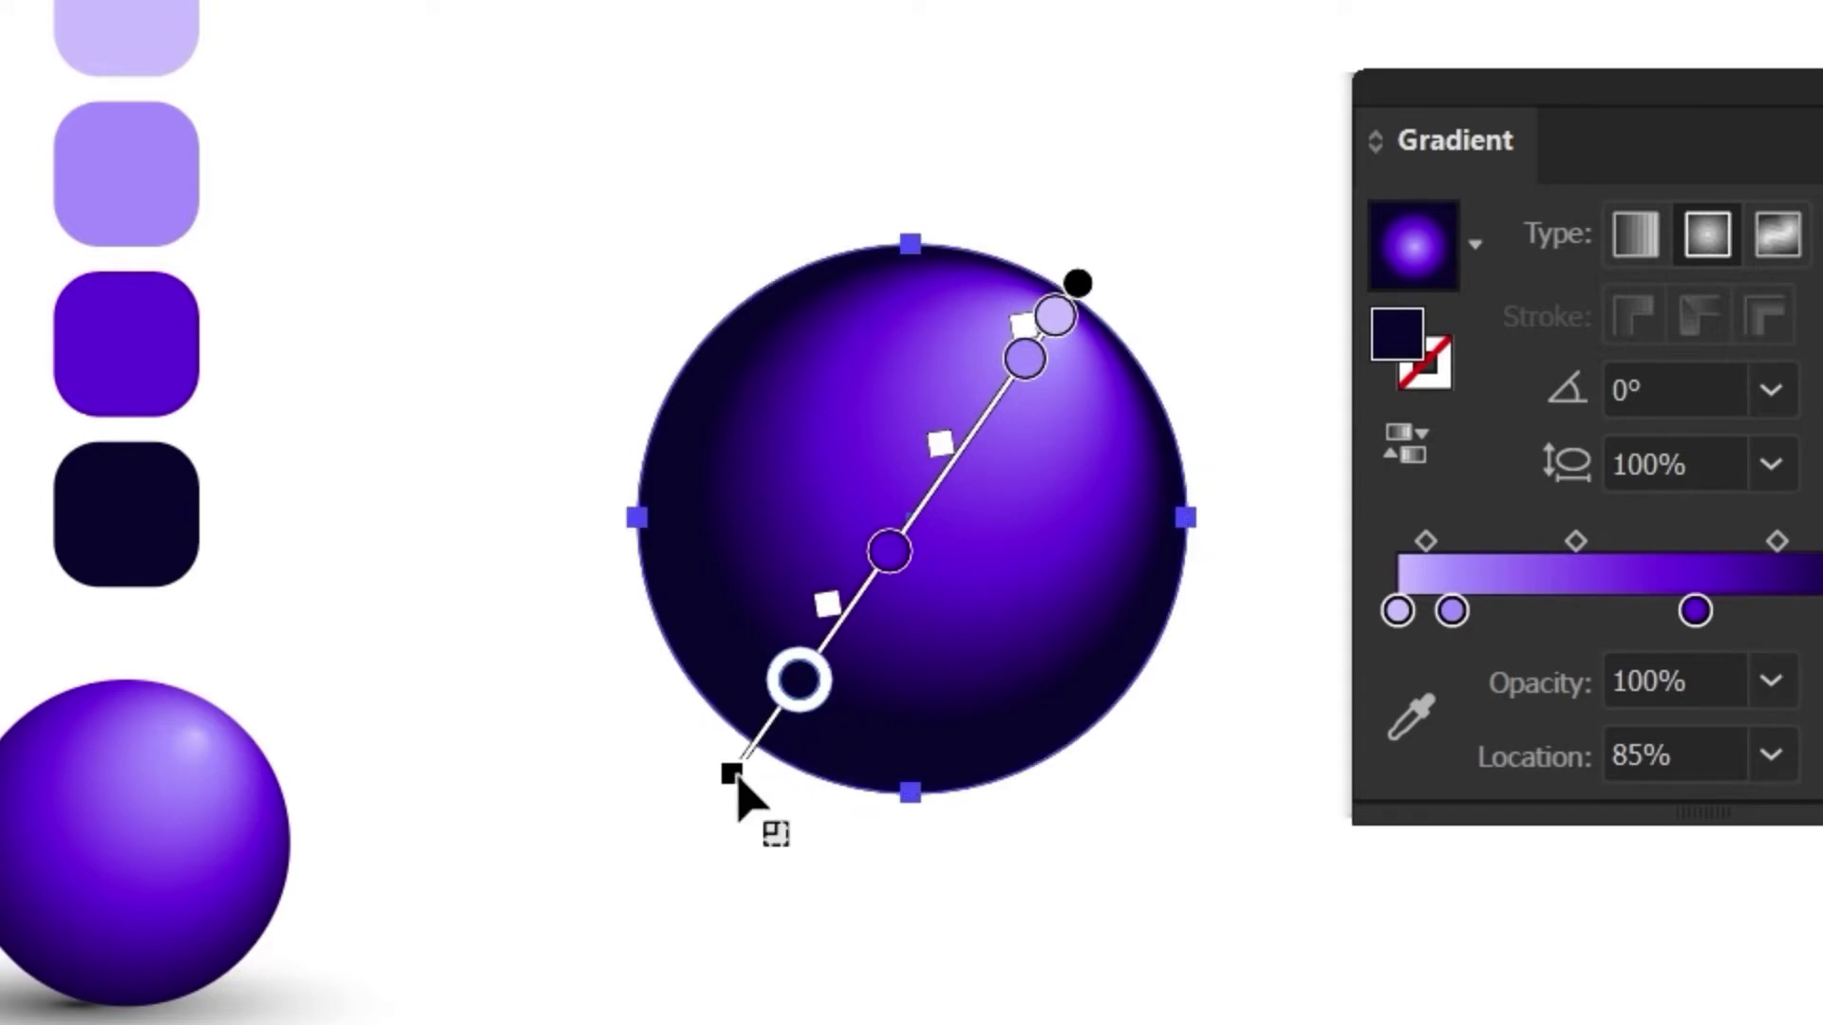
mouse_move(733, 773)
left_mouse_down()
mouse_move(696, 842)
mouse_move(637, 886)
mouse_move(608, 880)
left_mouse_up()
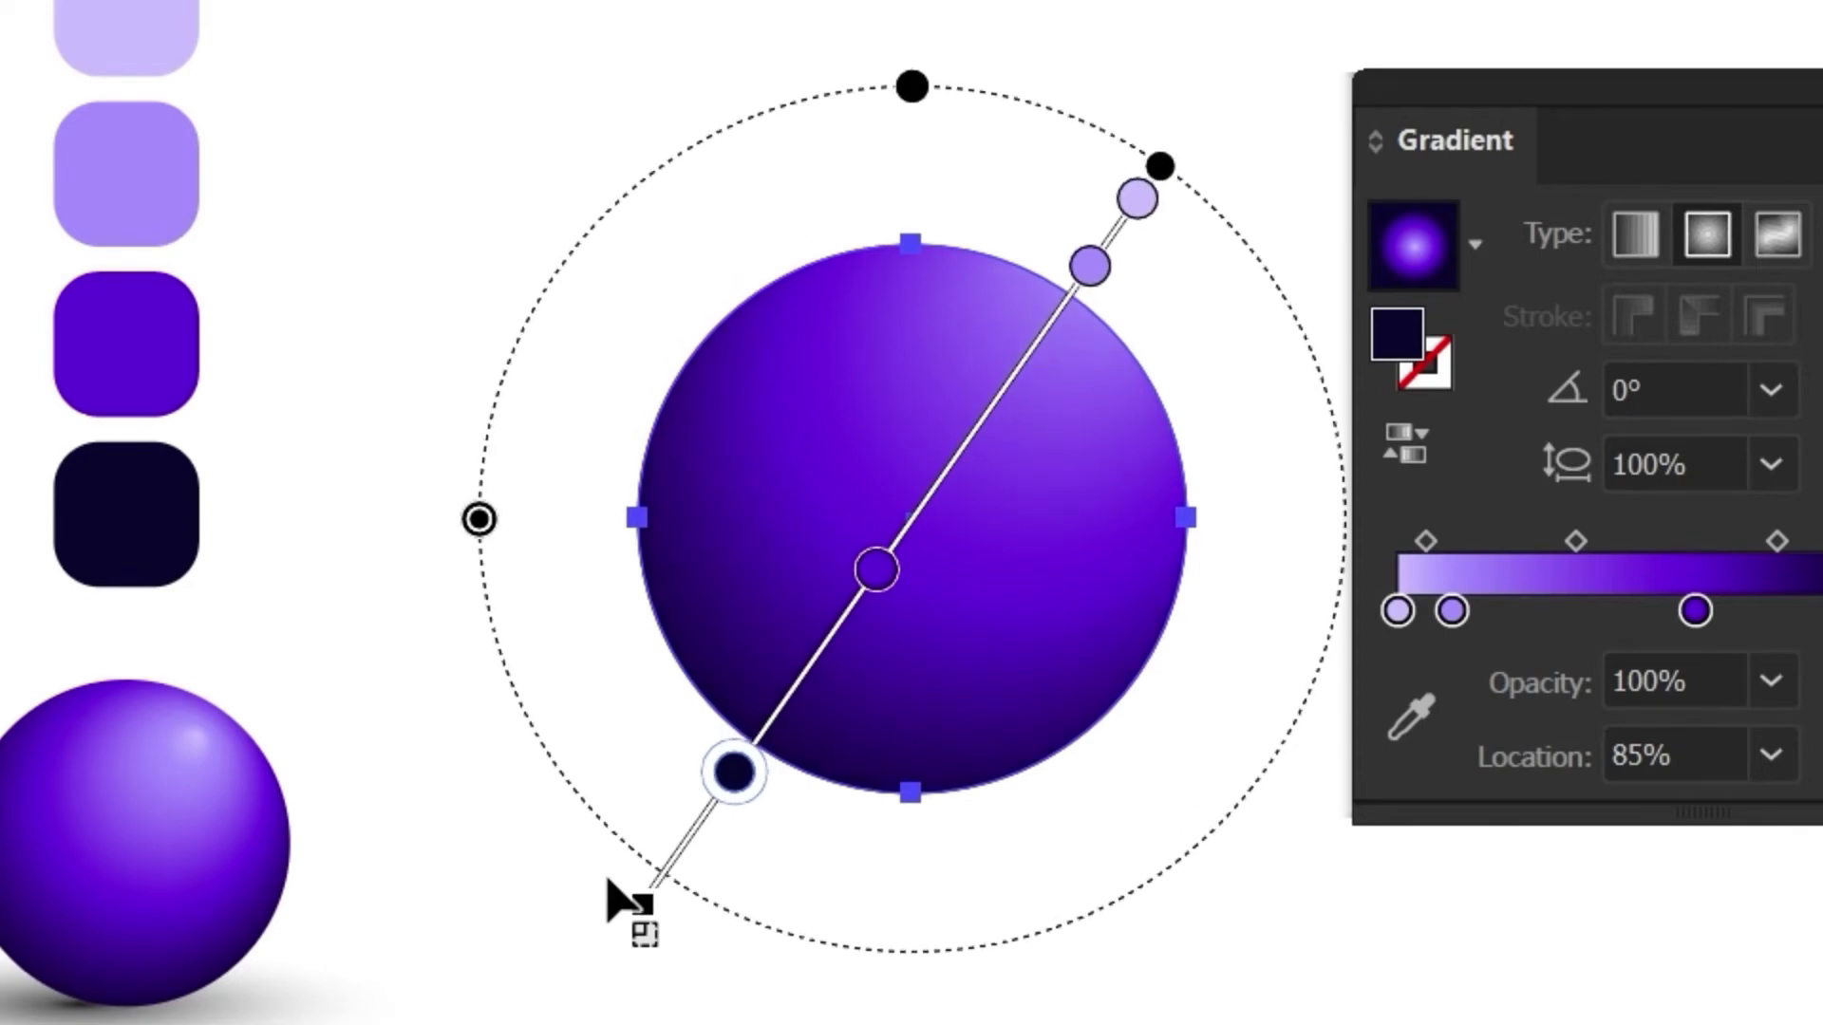
mouse_move(481, 524)
left_mouse_down()
mouse_move(572, 534)
mouse_move(582, 555)
left_mouse_up()
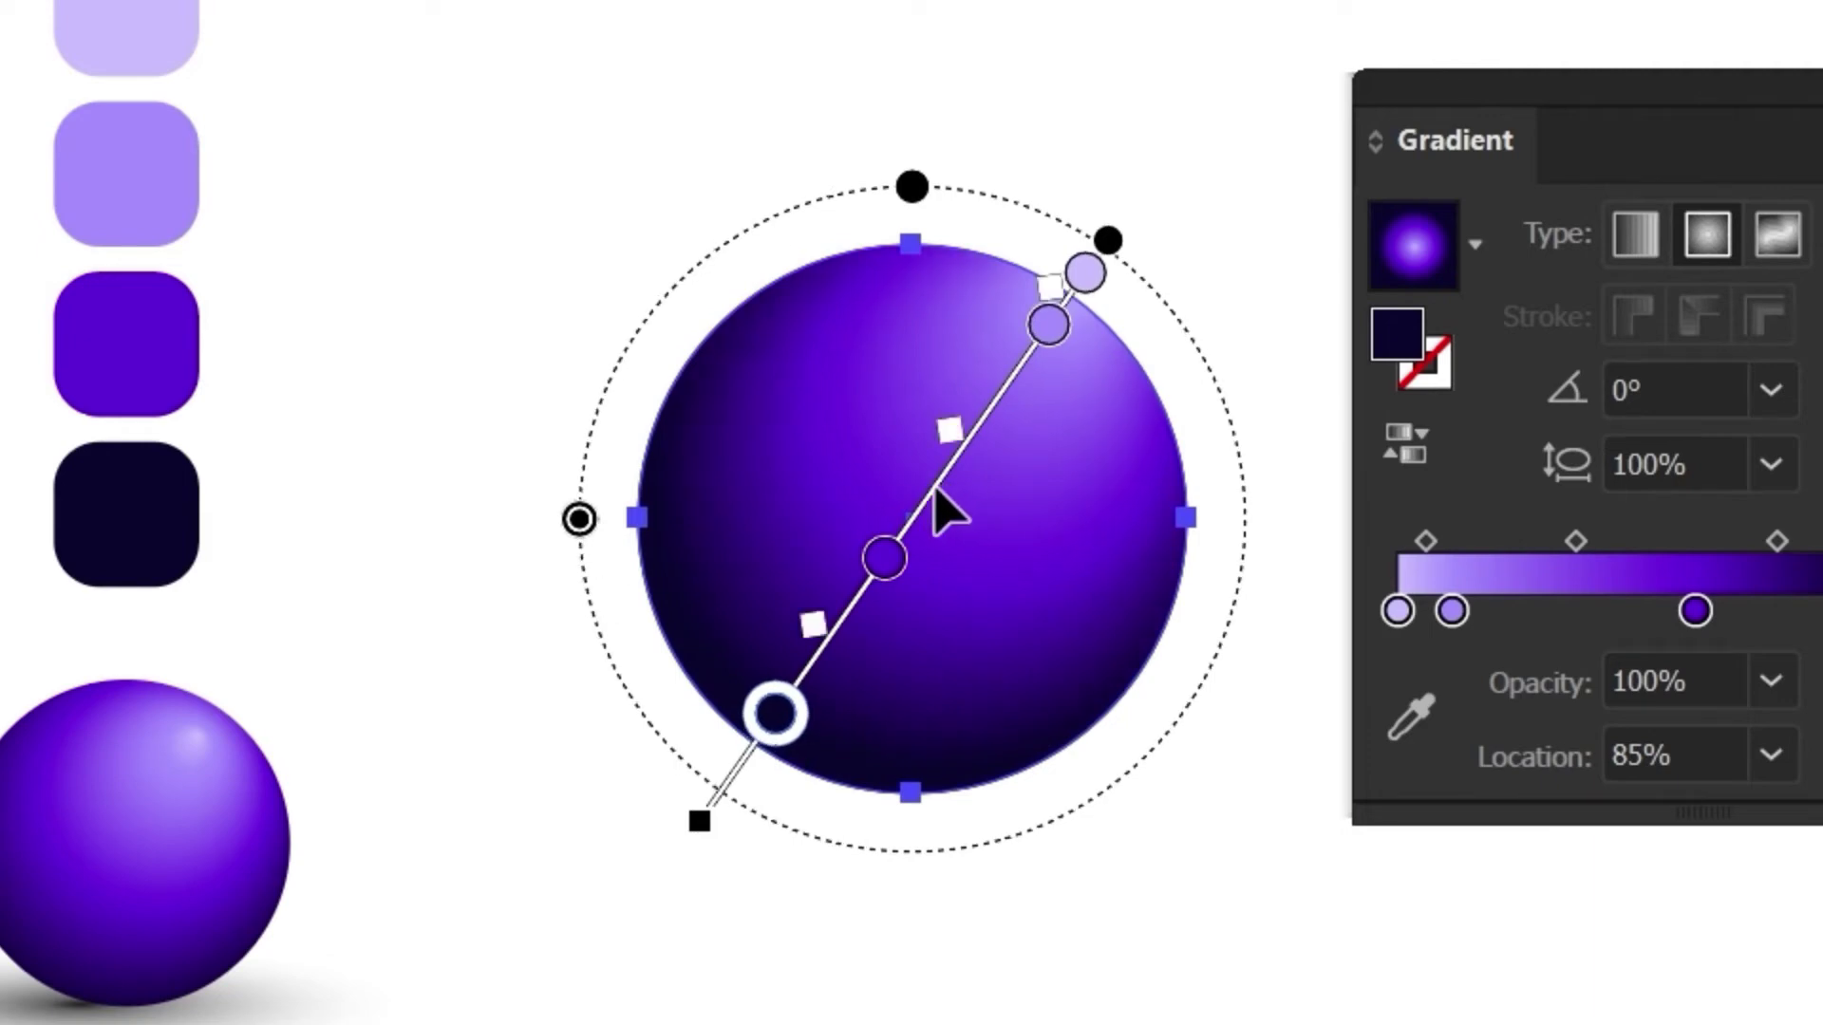
left_click_drag(936, 489, 907, 555)
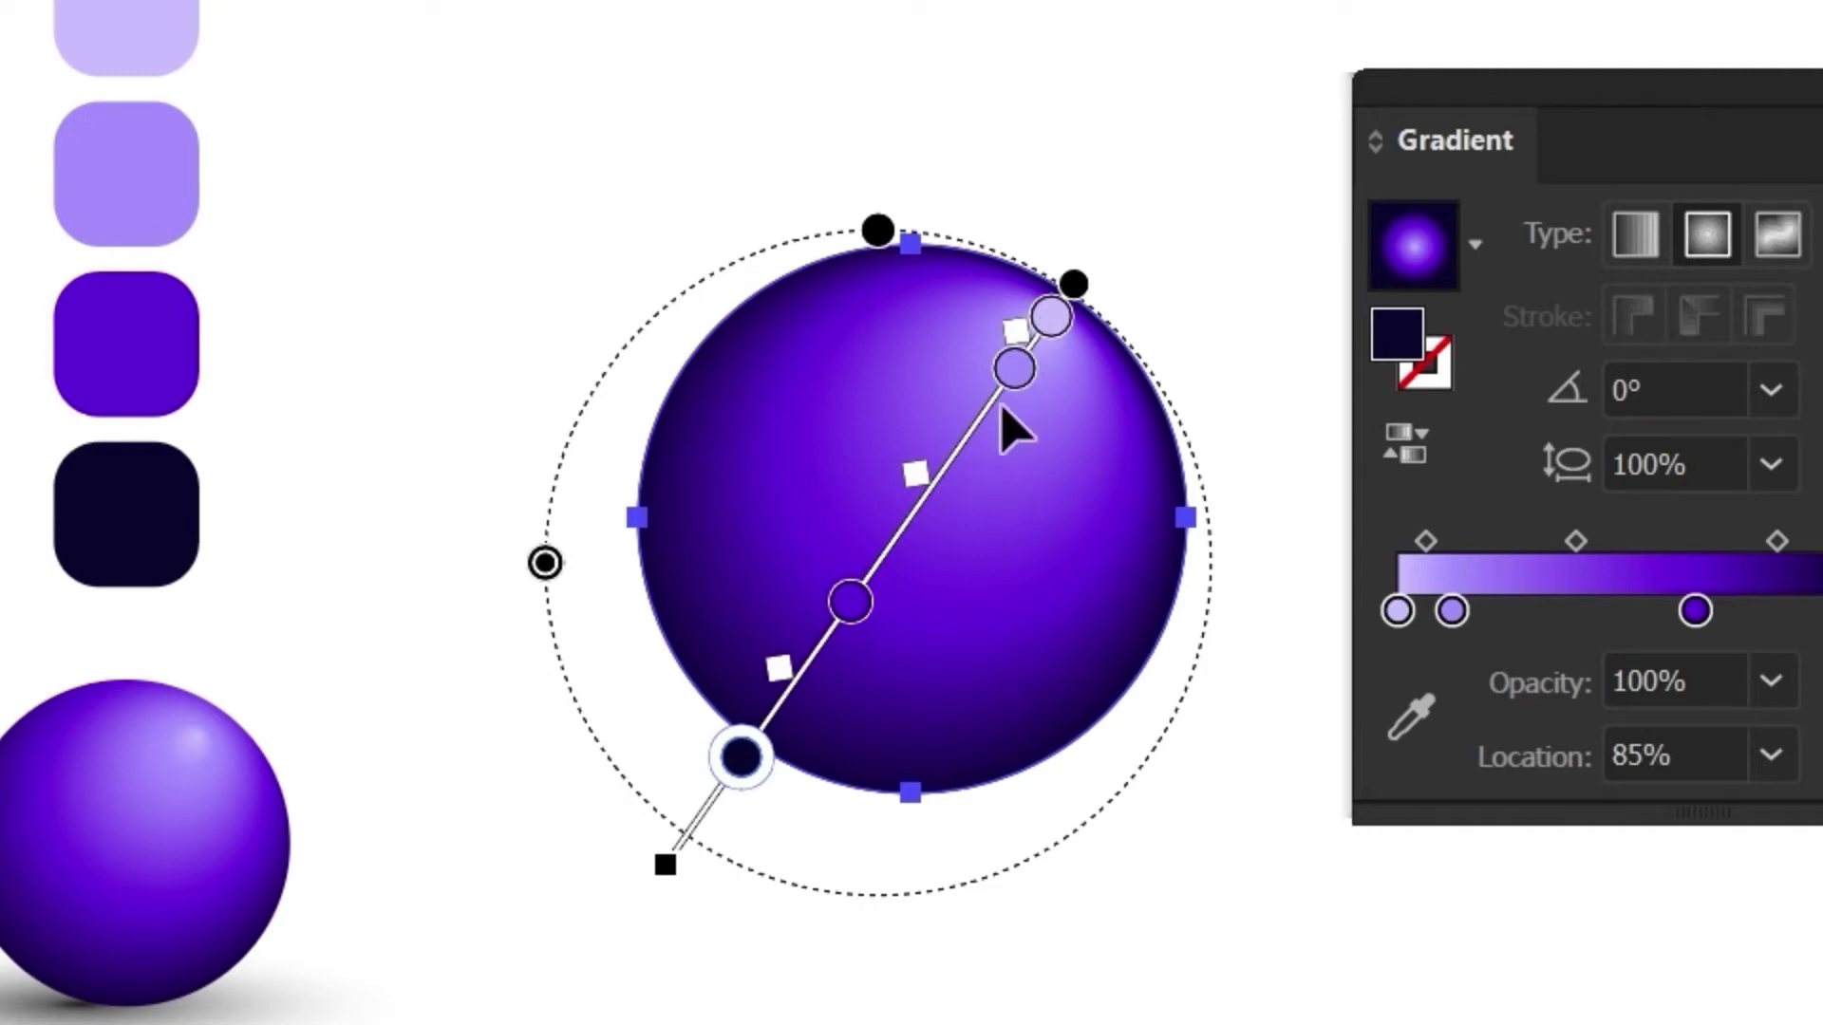
Step: Move the lightest highlight stops to about 2–13% on the gradient slider
left_click(1007, 379)
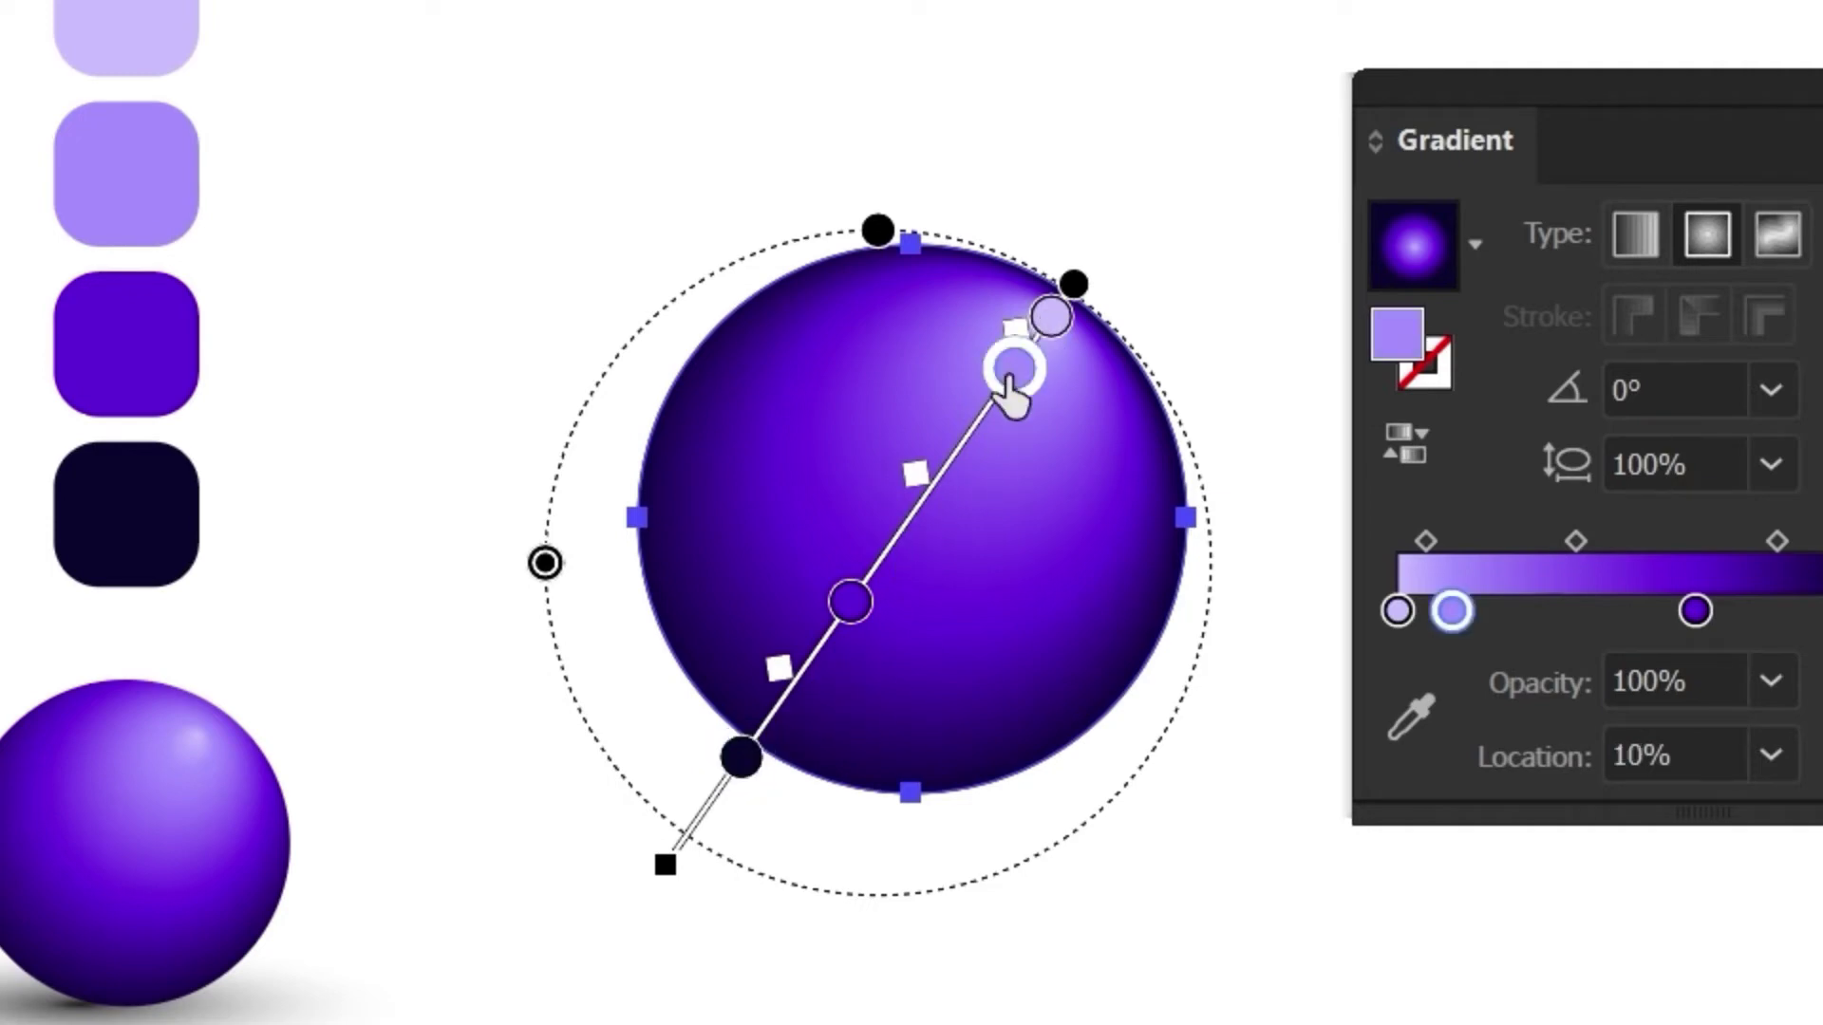
left_click_drag(1007, 403, 1009, 398)
left_click_drag(1050, 319, 1041, 334)
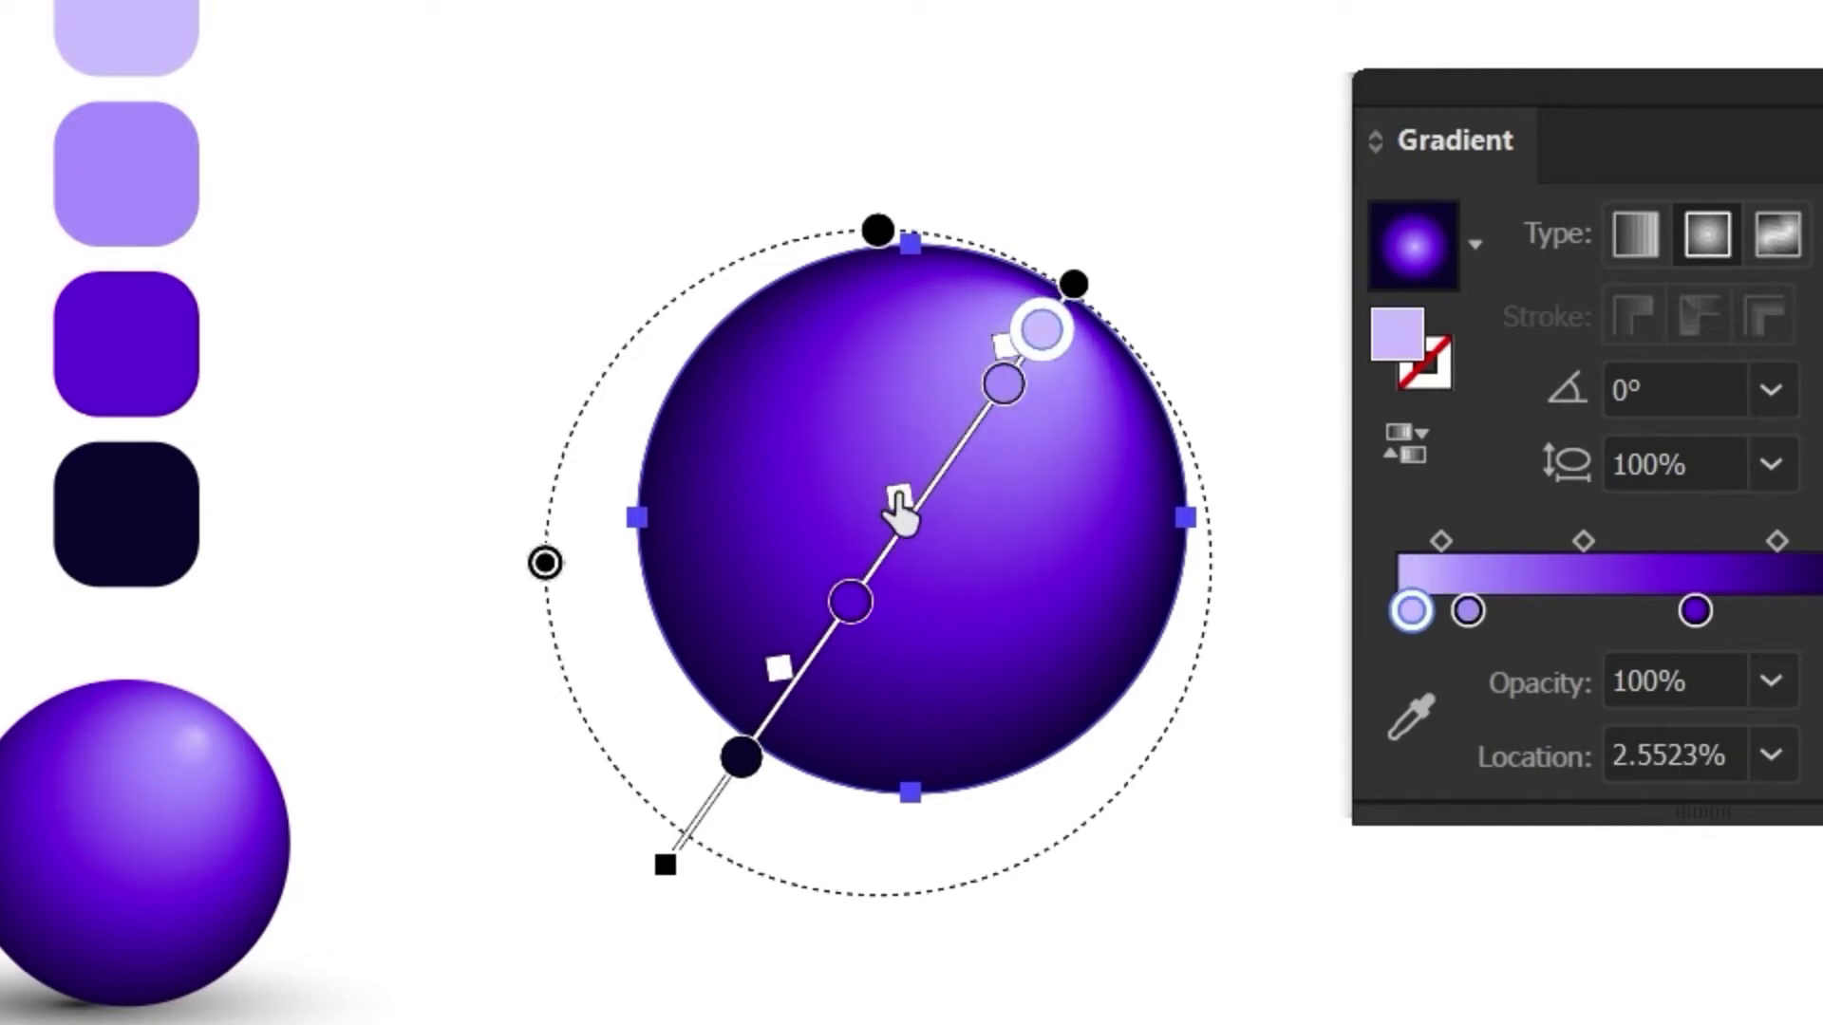
left_click(852, 604)
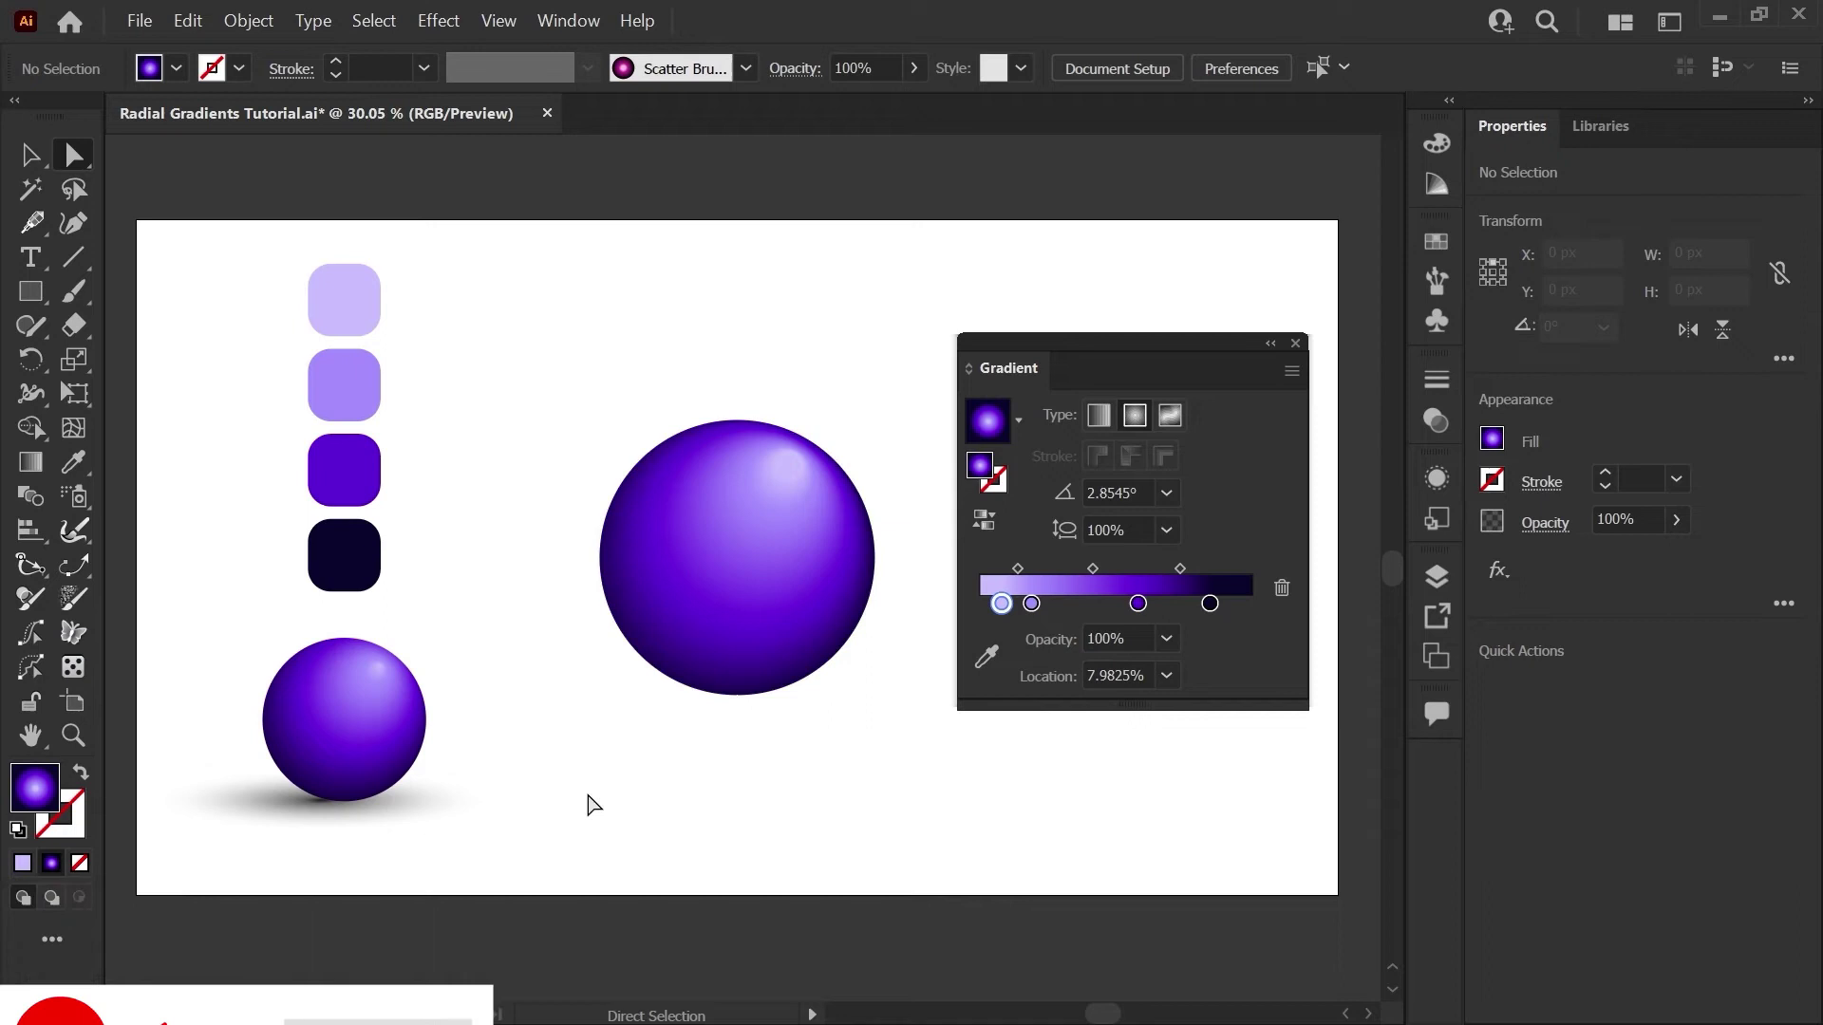
left_click(417, 814)
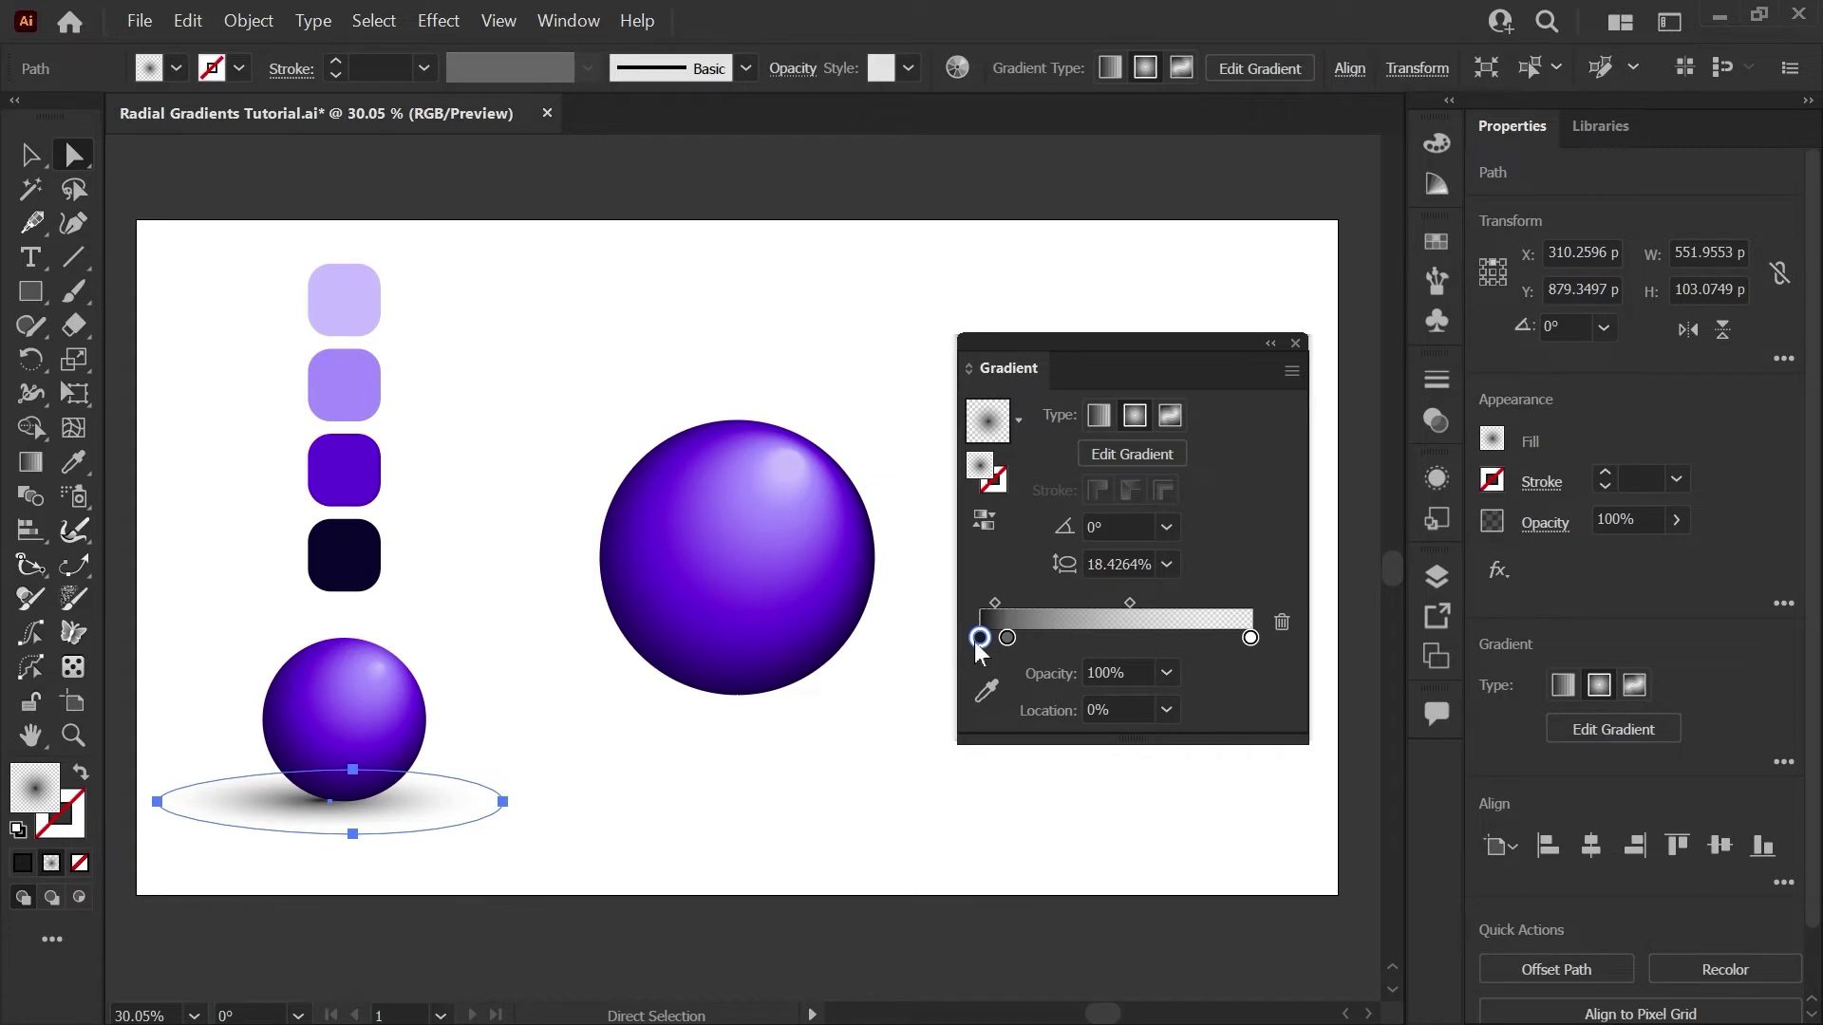
left_click(1005, 640)
left_click(1249, 638)
left_click(1163, 673)
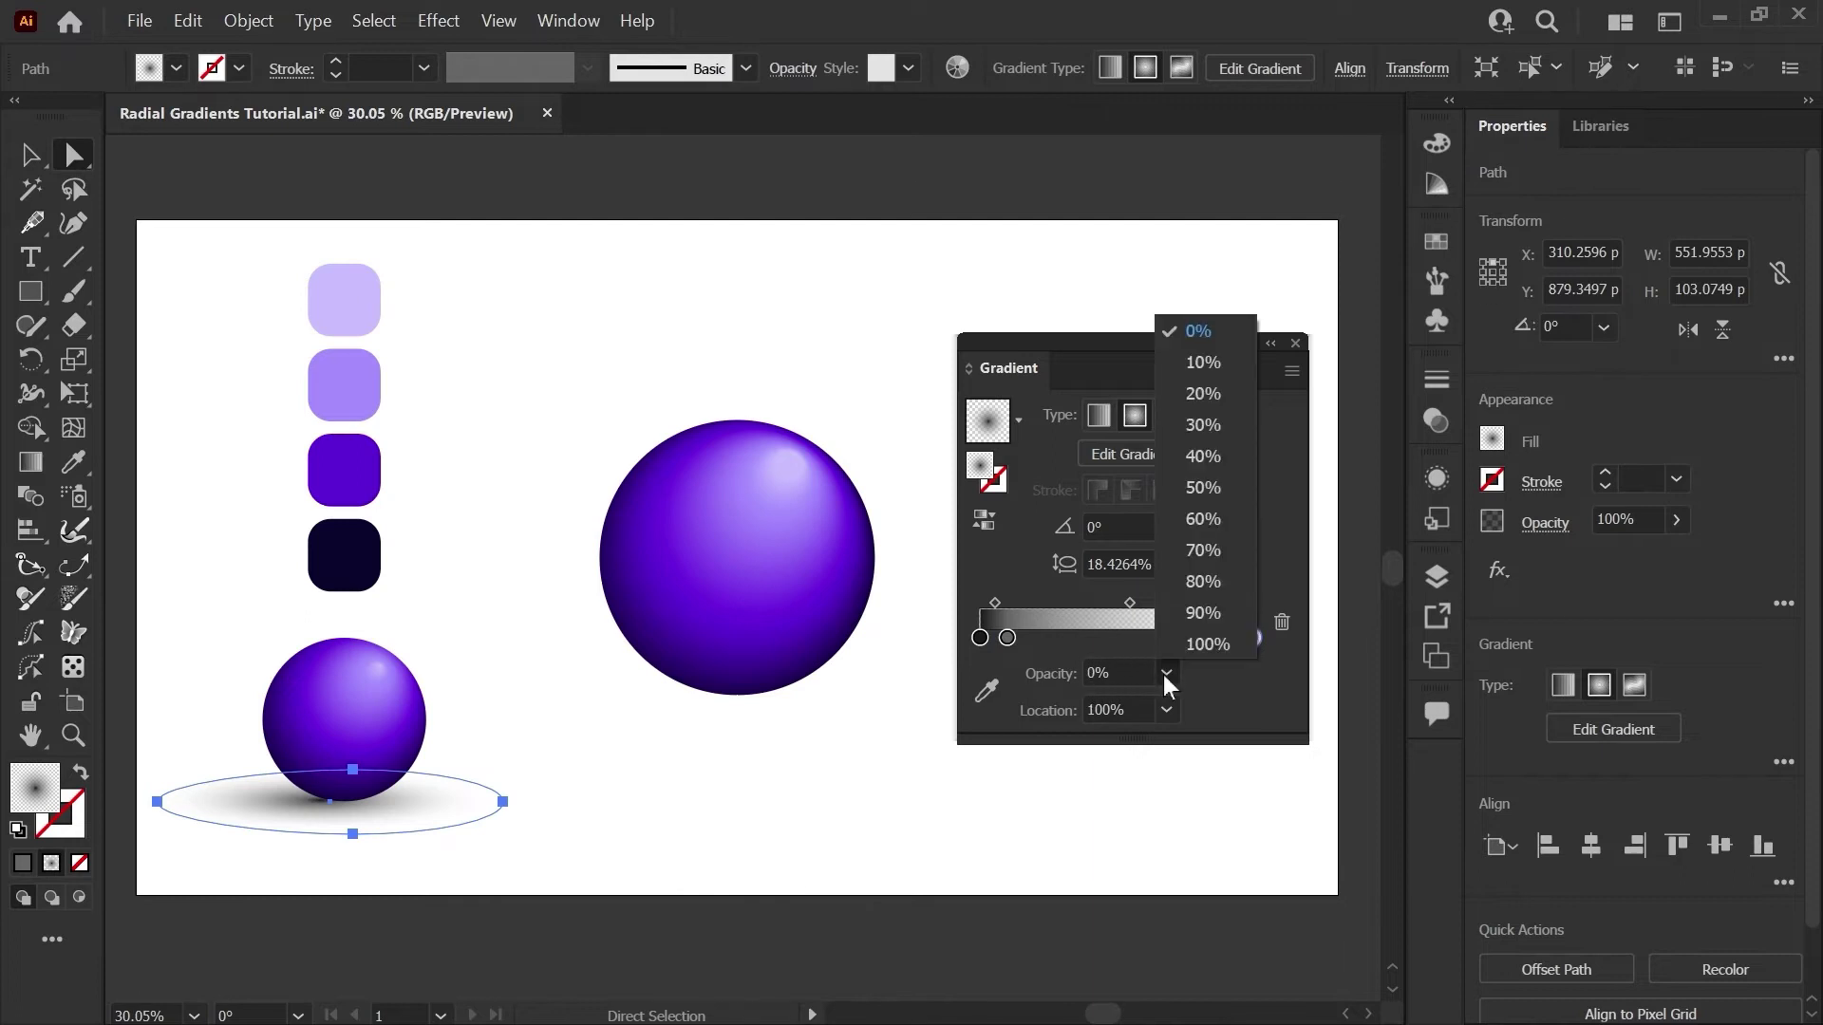
key("g")
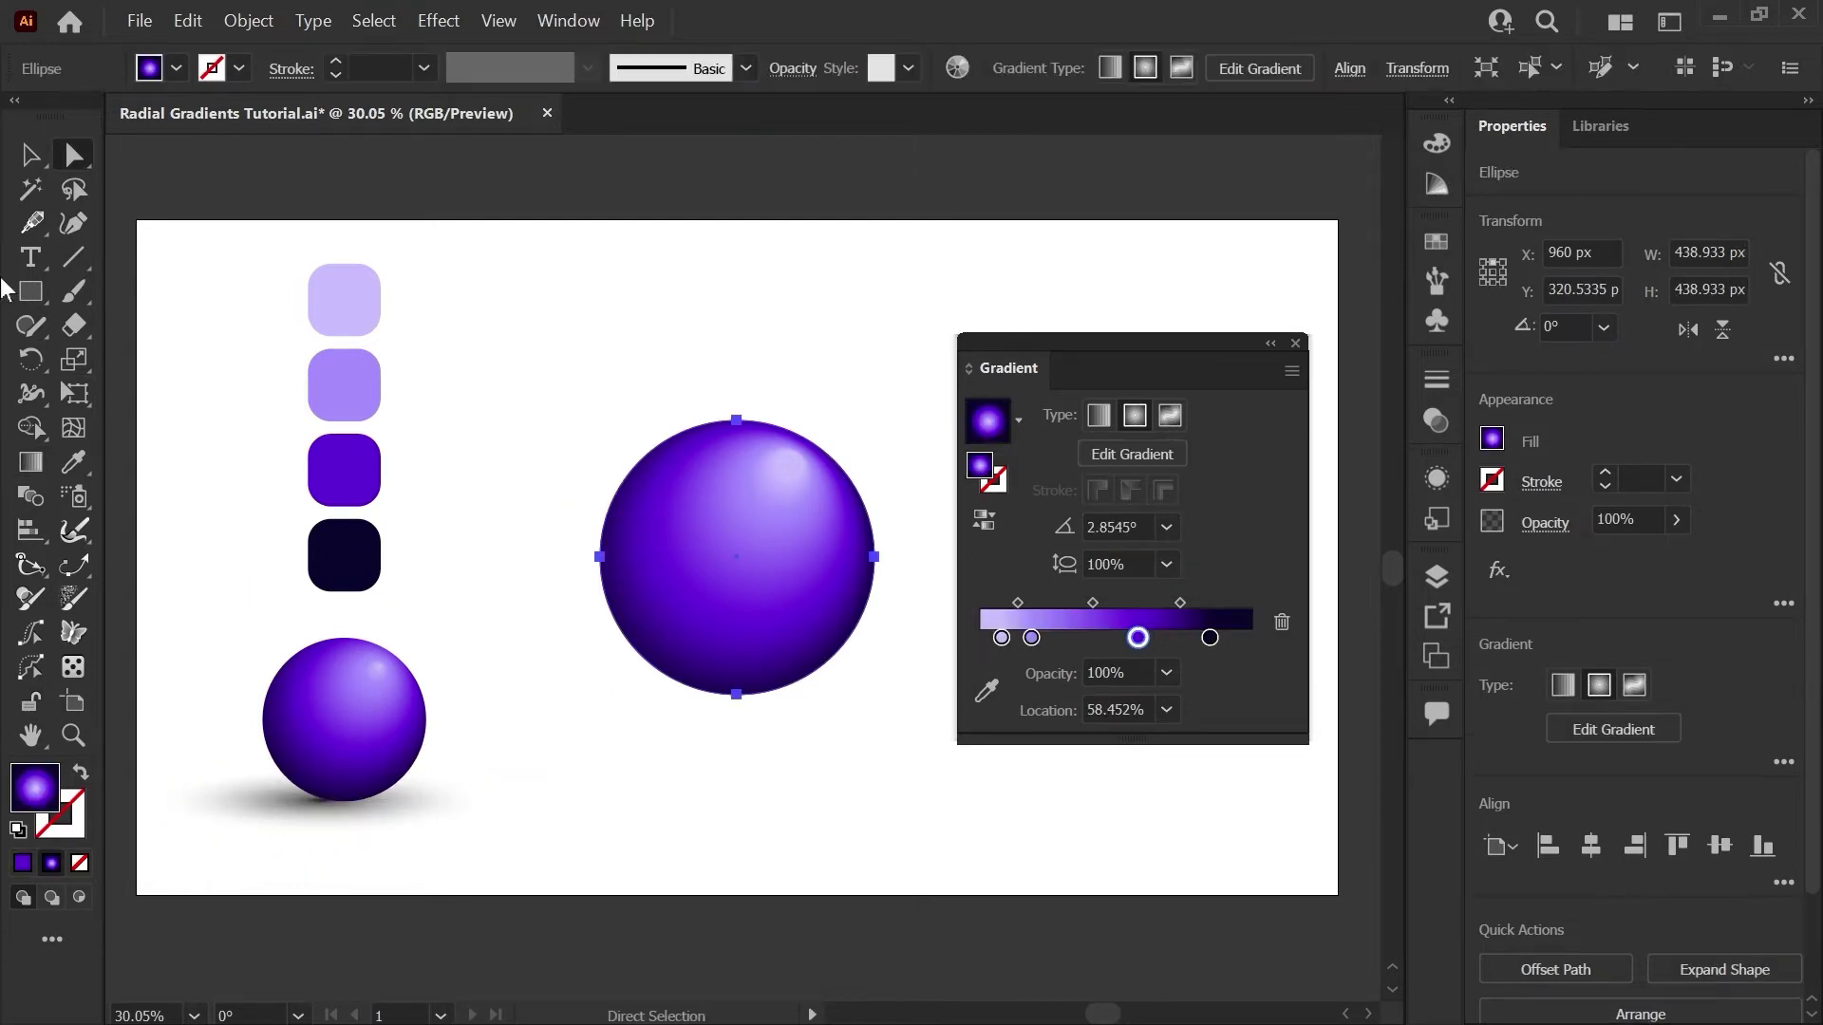
Step: Draw a wide, flat ellipse with the Ellipse tool beneath the large purple sphere
left_click(24, 299)
left_click(144, 358)
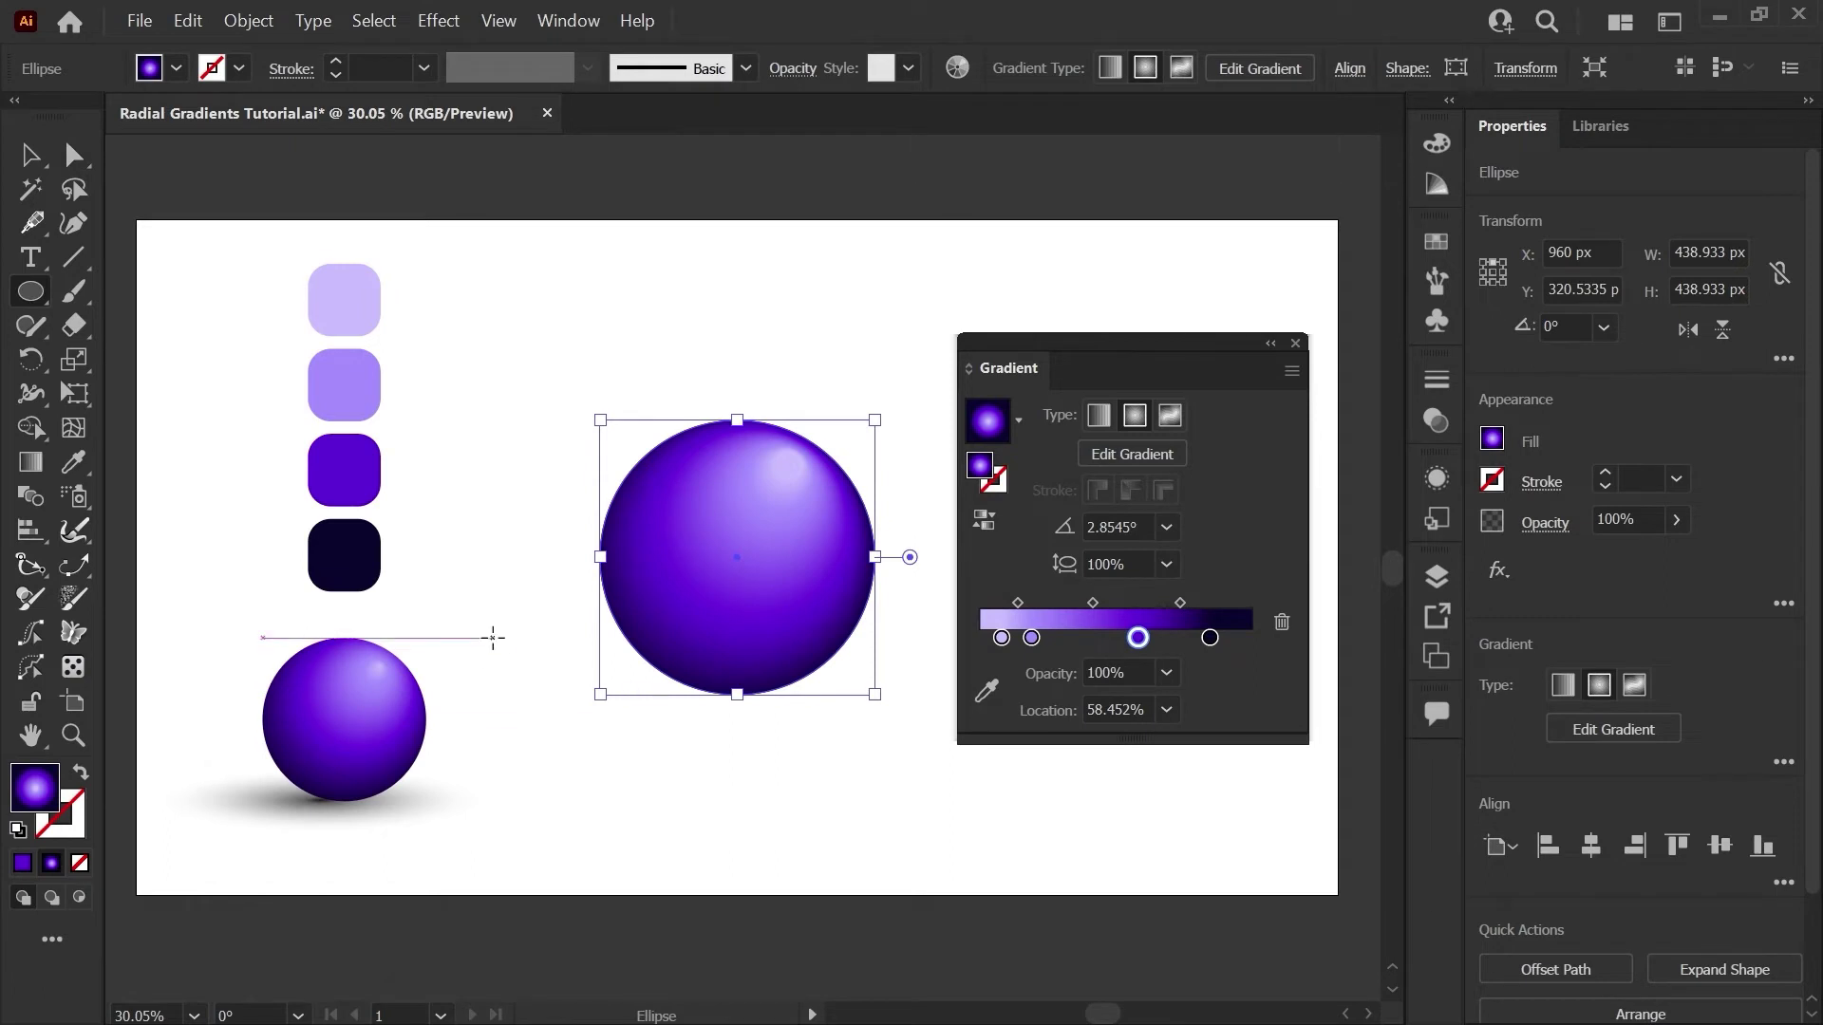
mouse_move(492, 637)
left_mouse_down()
mouse_move(669, 687)
mouse_move(899, 709)
left_mouse_up()
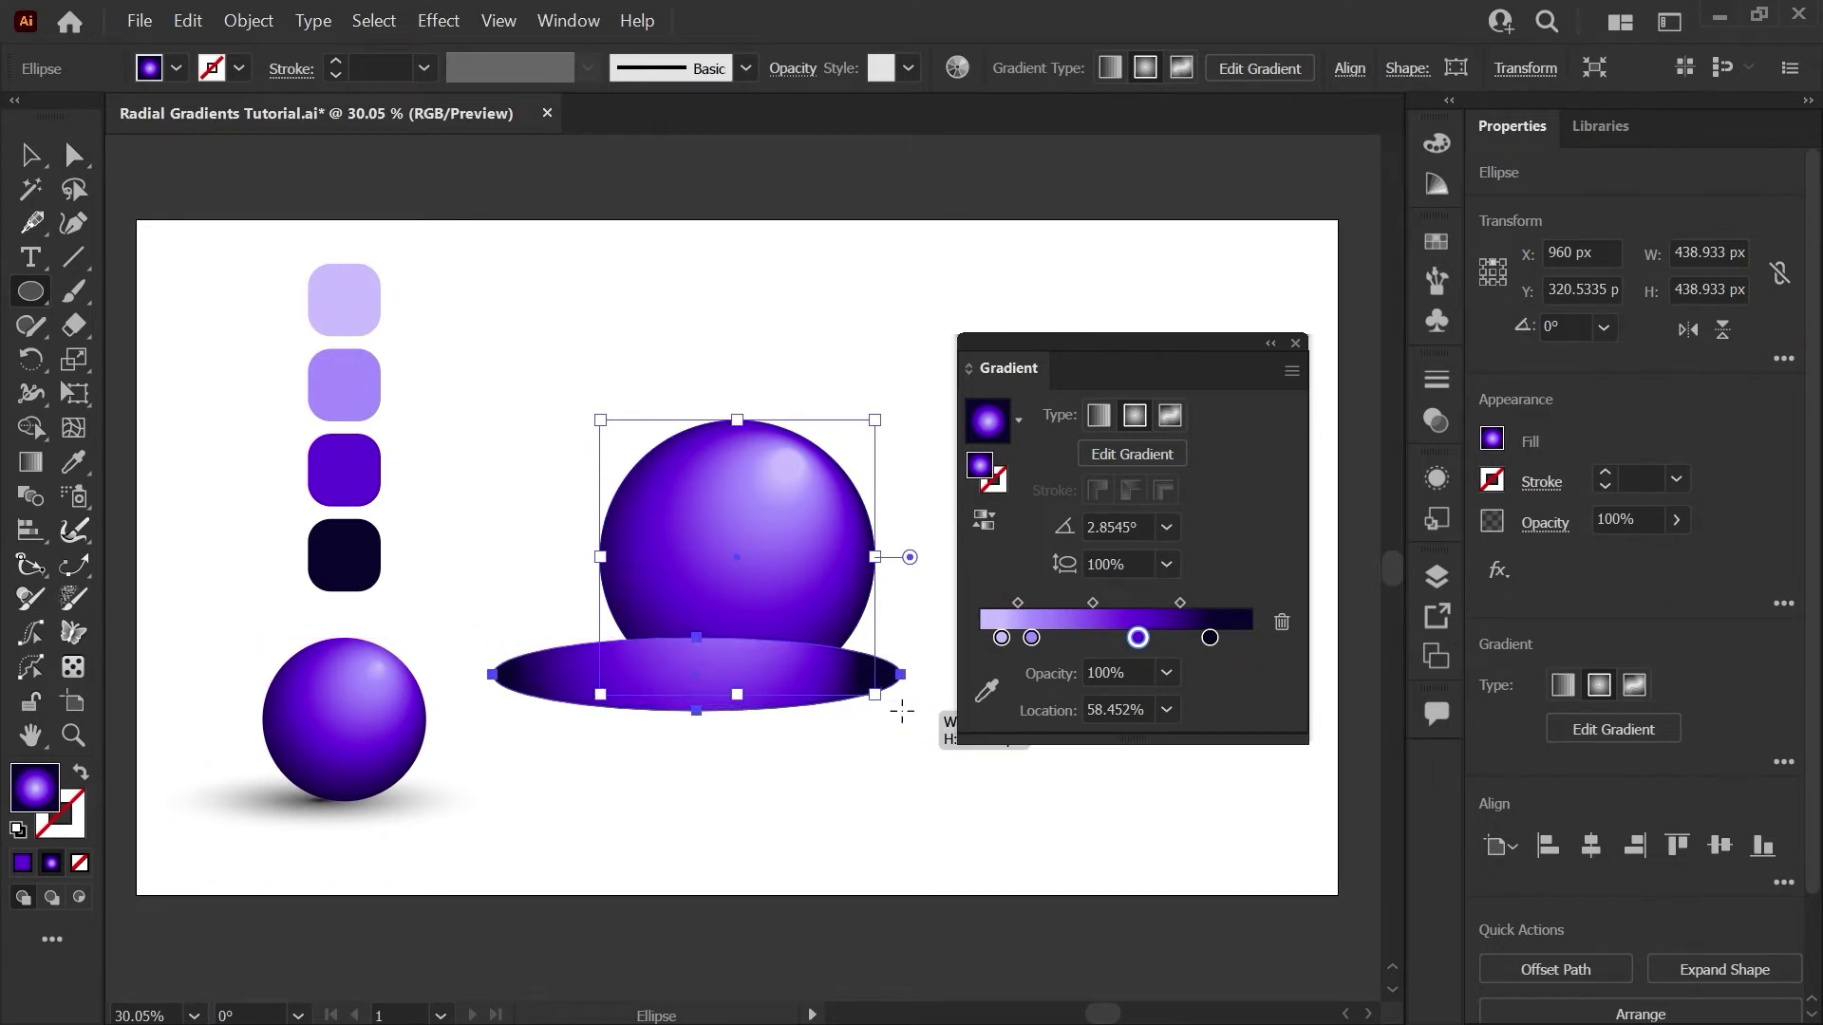
left_click_drag(898, 708, 887, 707)
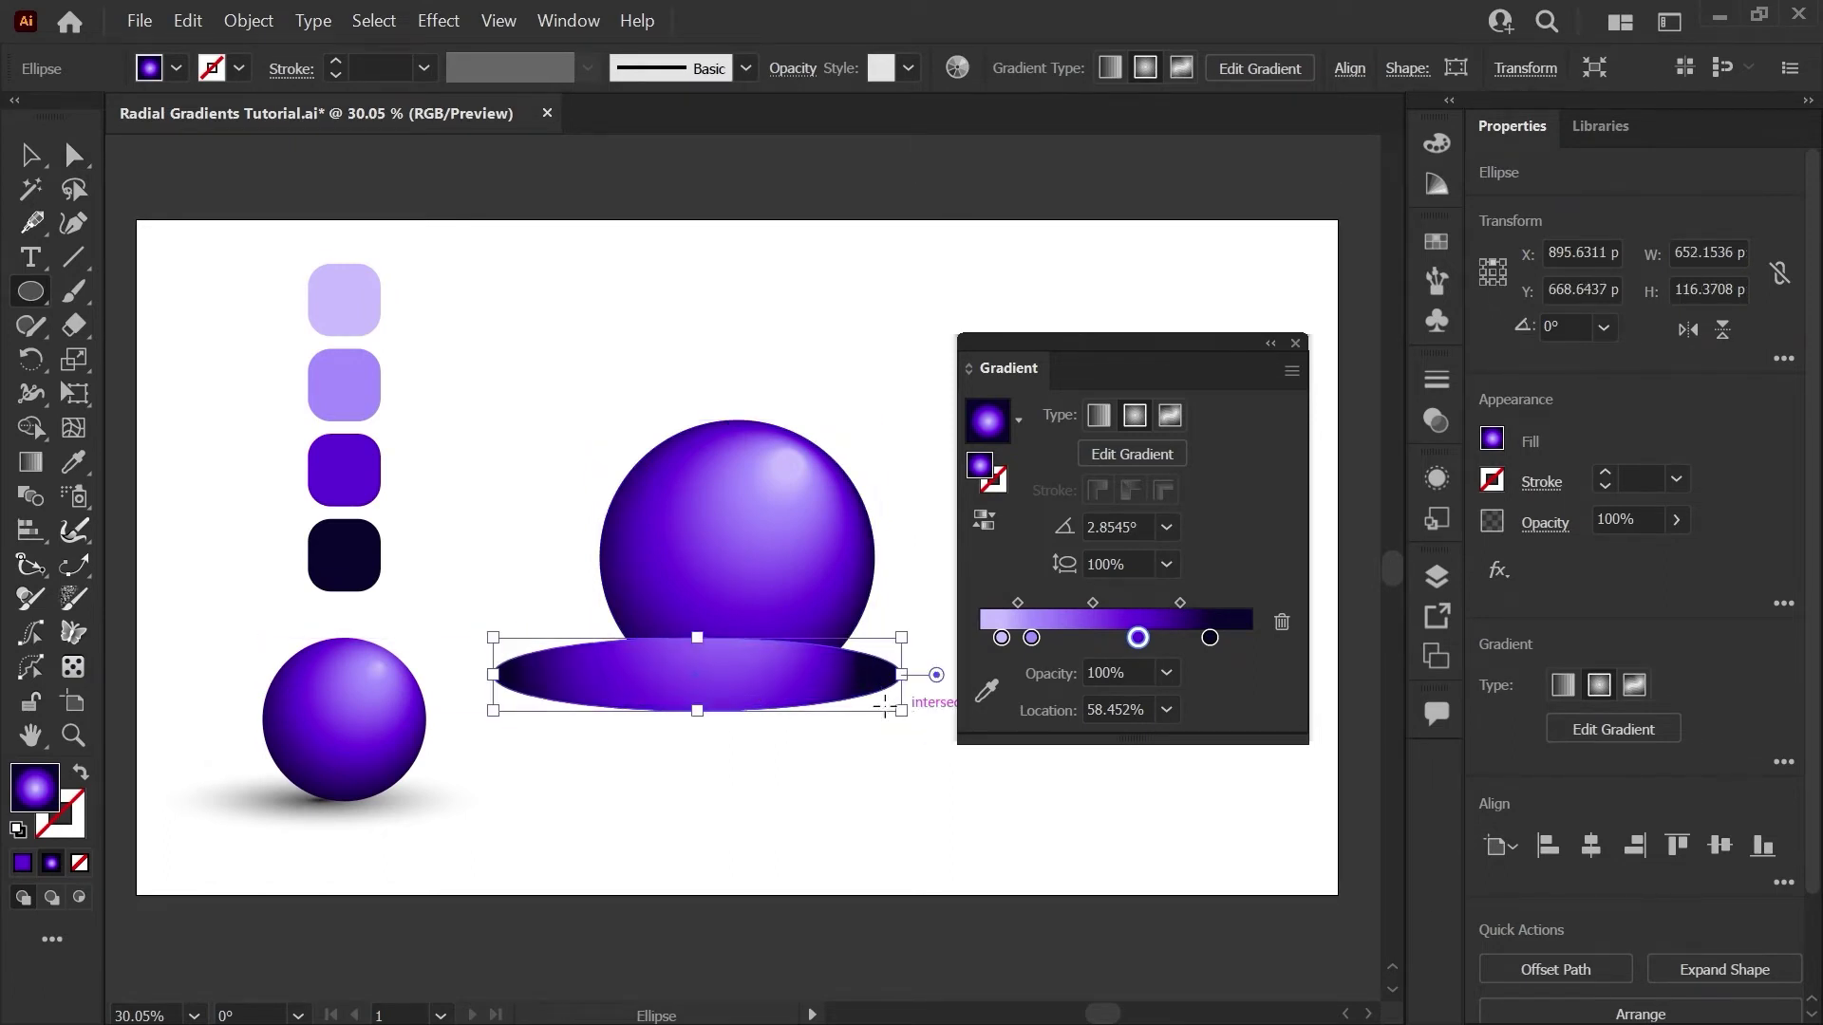
left_click(1436, 477)
Step: Clear the ellipse's appearance and fill it with the White, Black radial gradient preset
left_click(1390, 463)
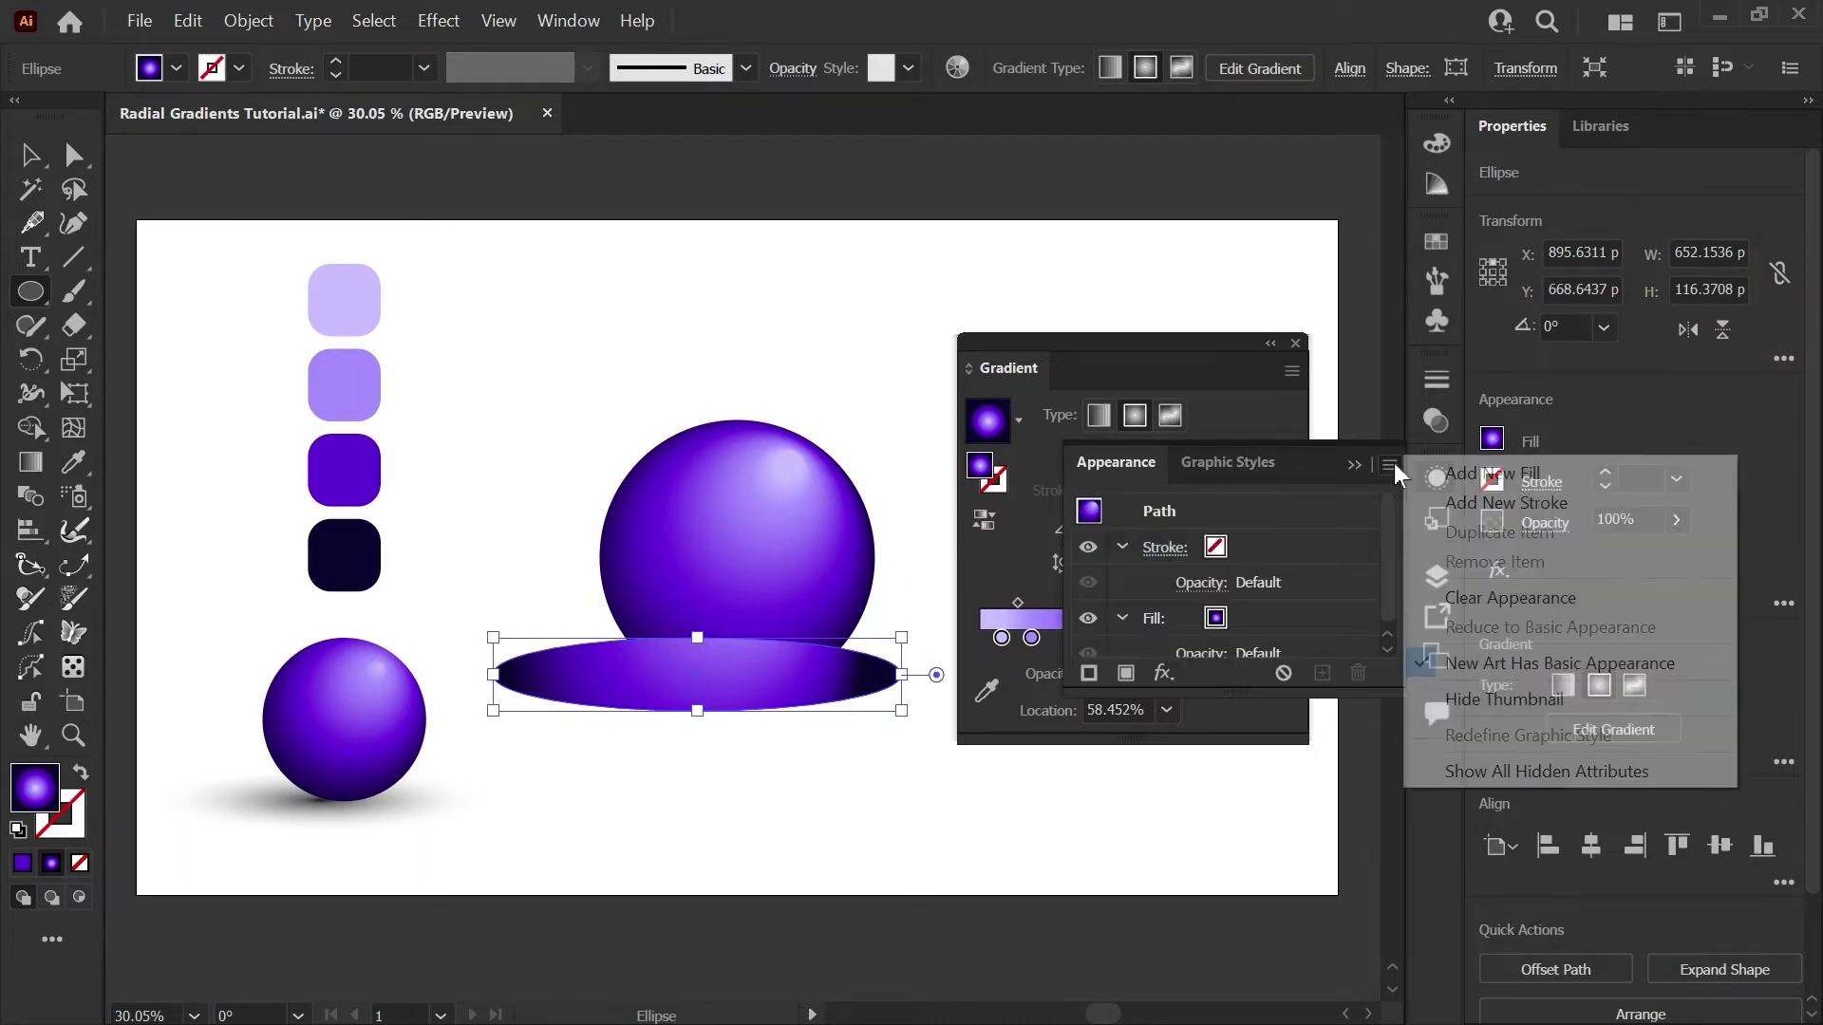
left_click(1449, 597)
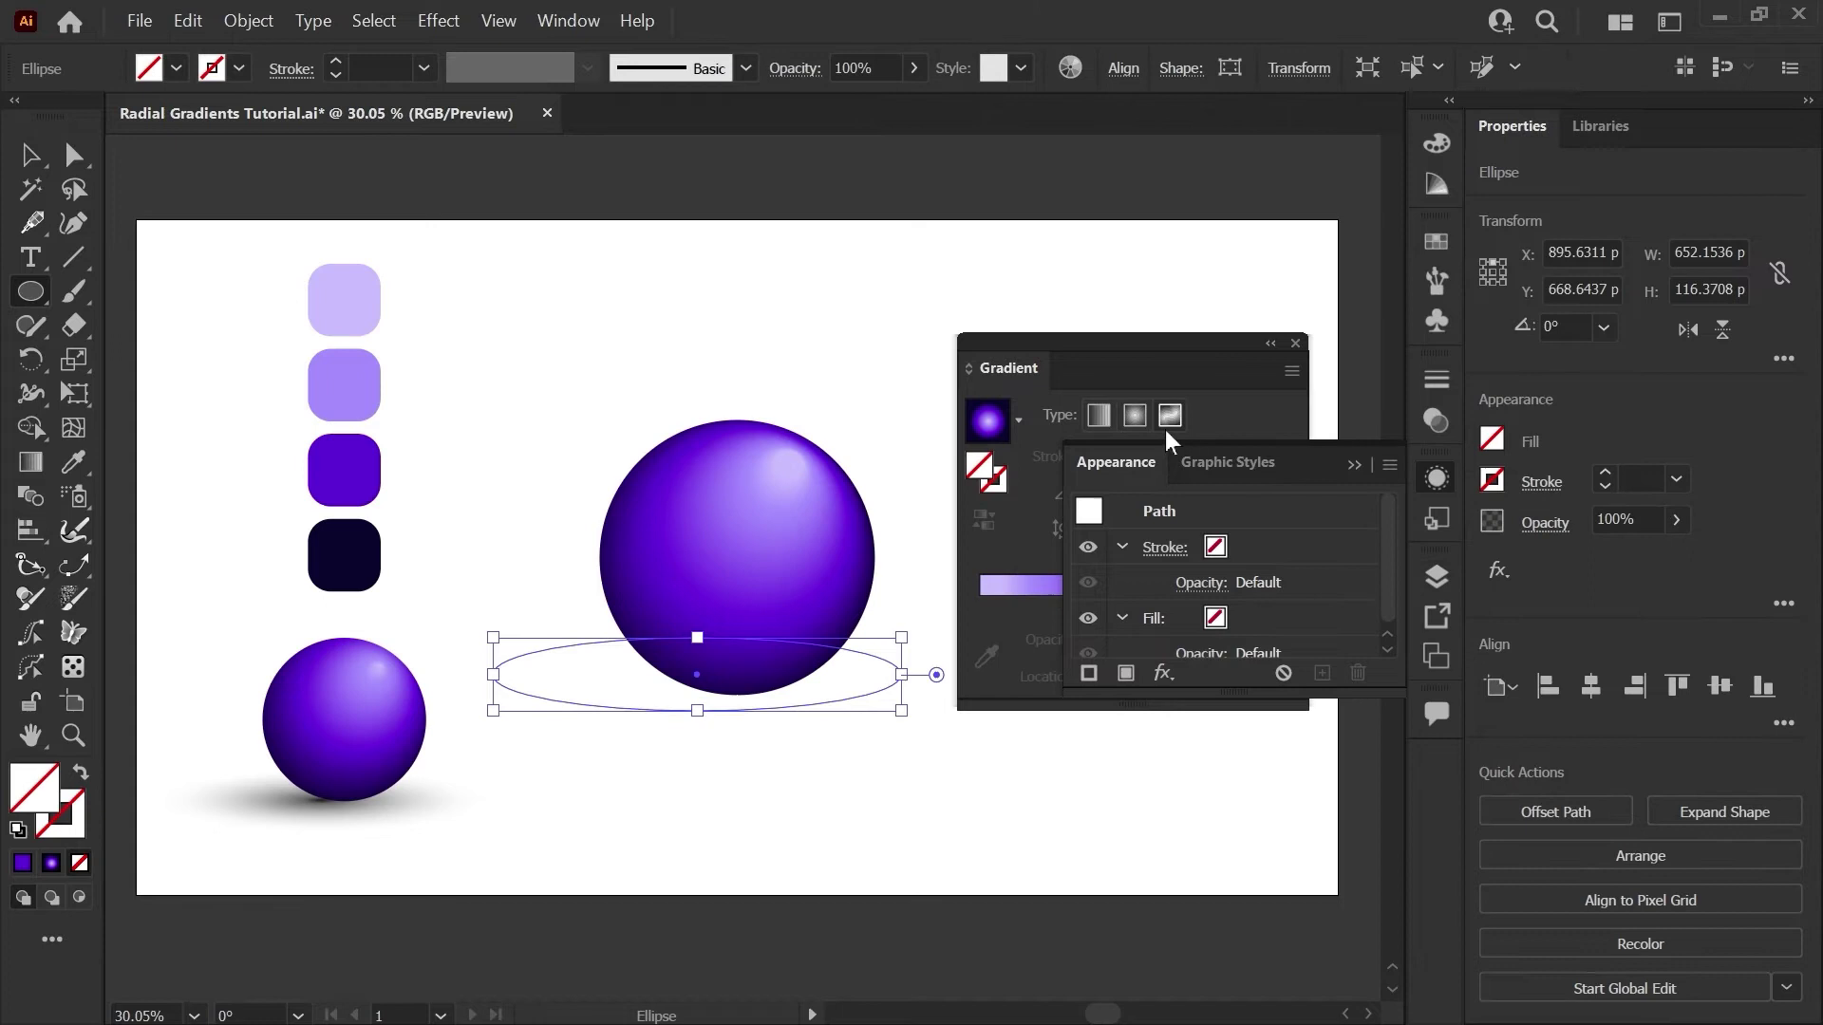
left_click(1132, 417)
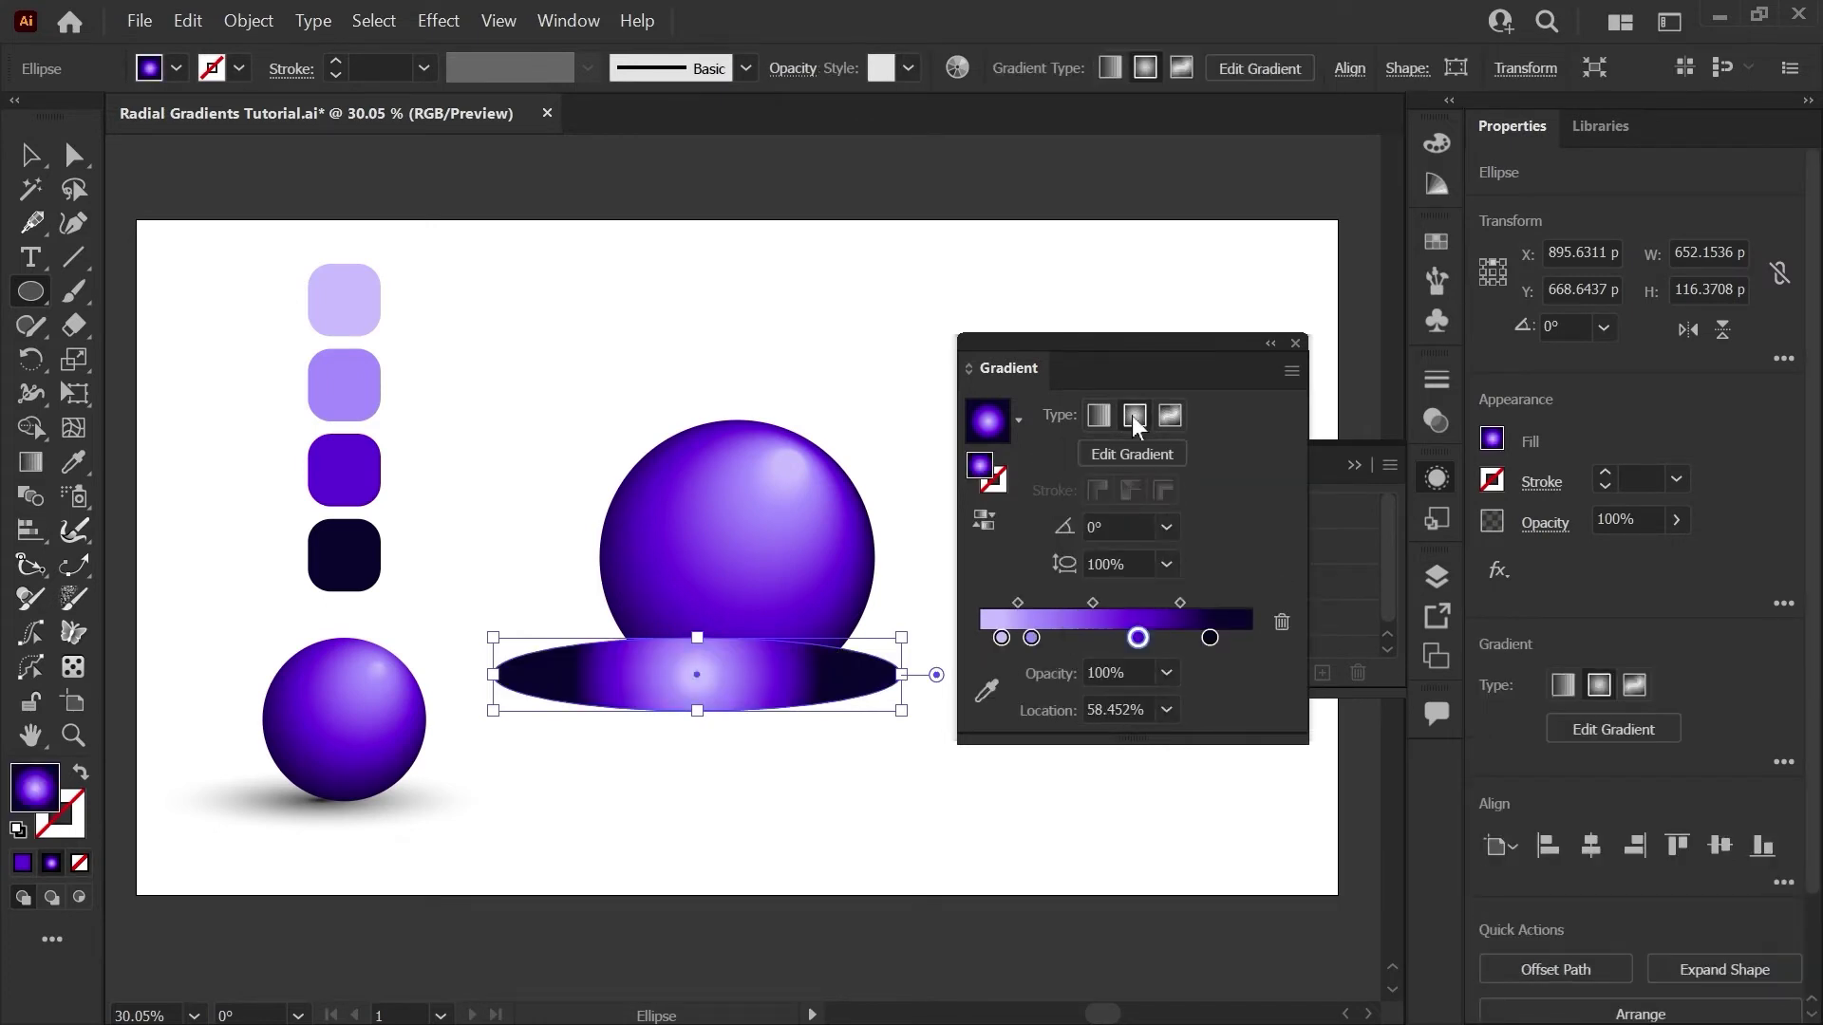
left_click(1016, 422)
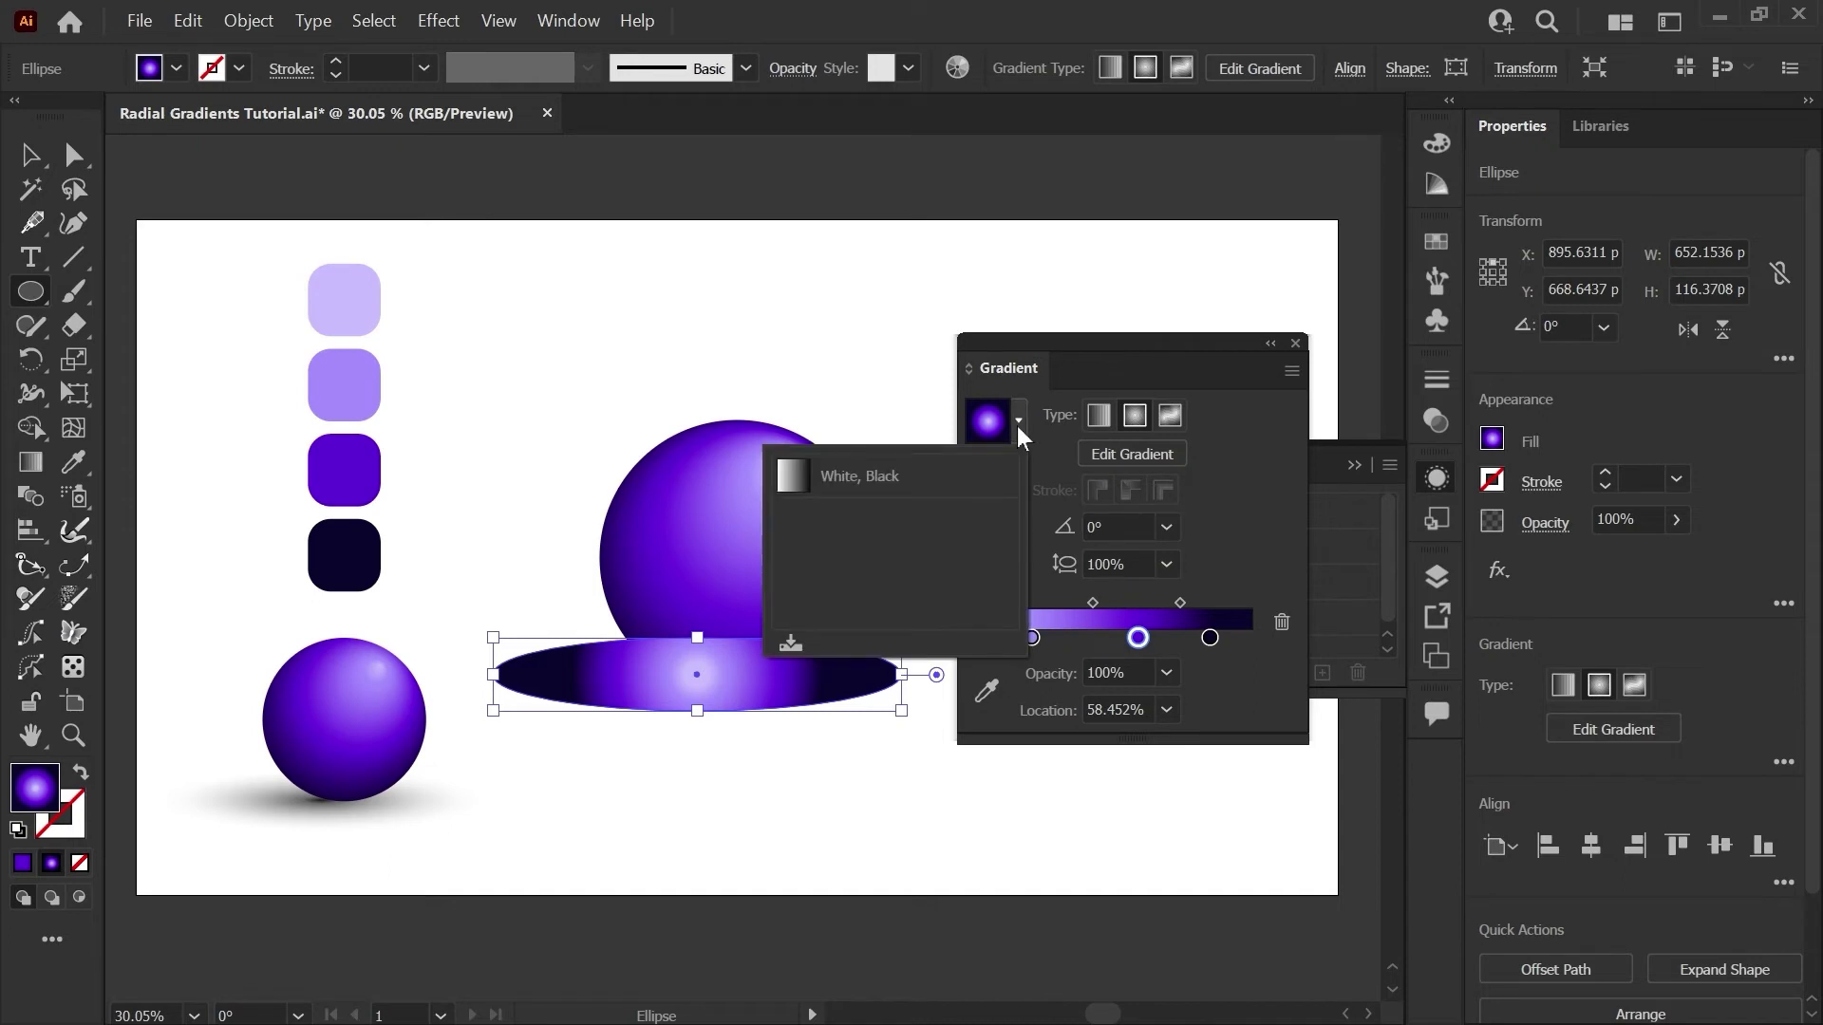
left_click(959, 488)
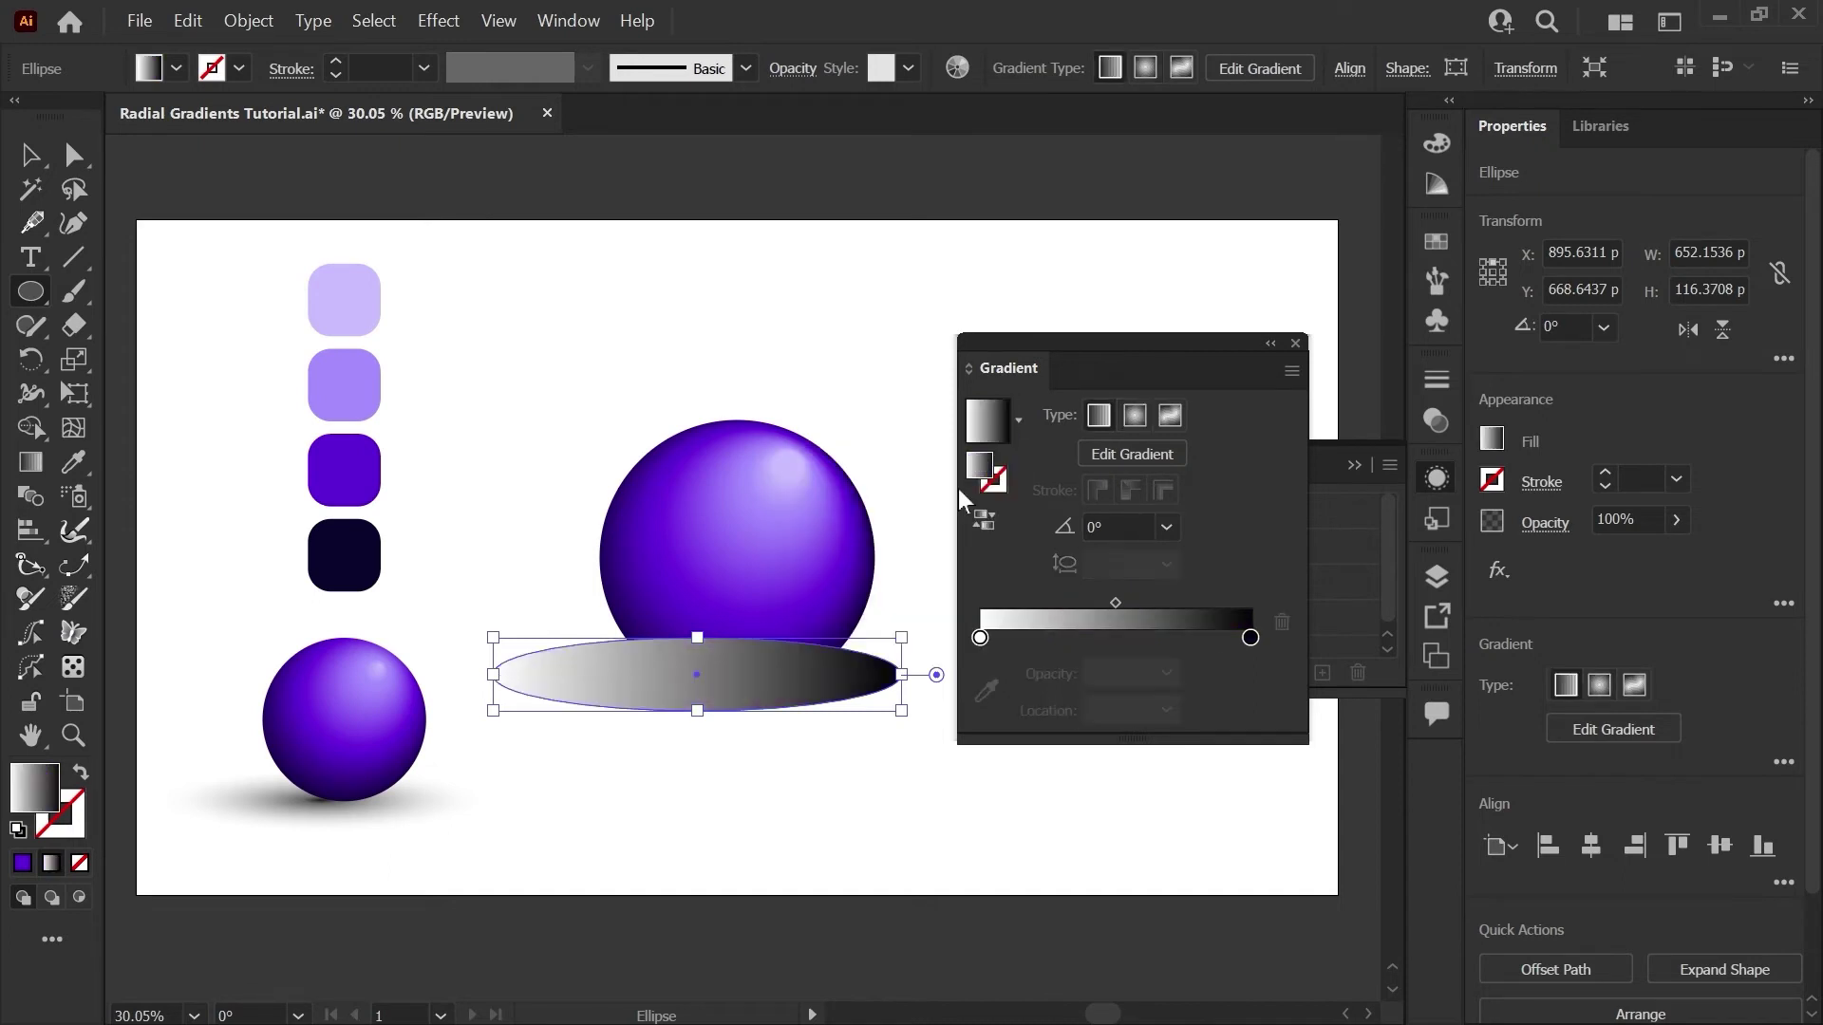
left_click(1132, 417)
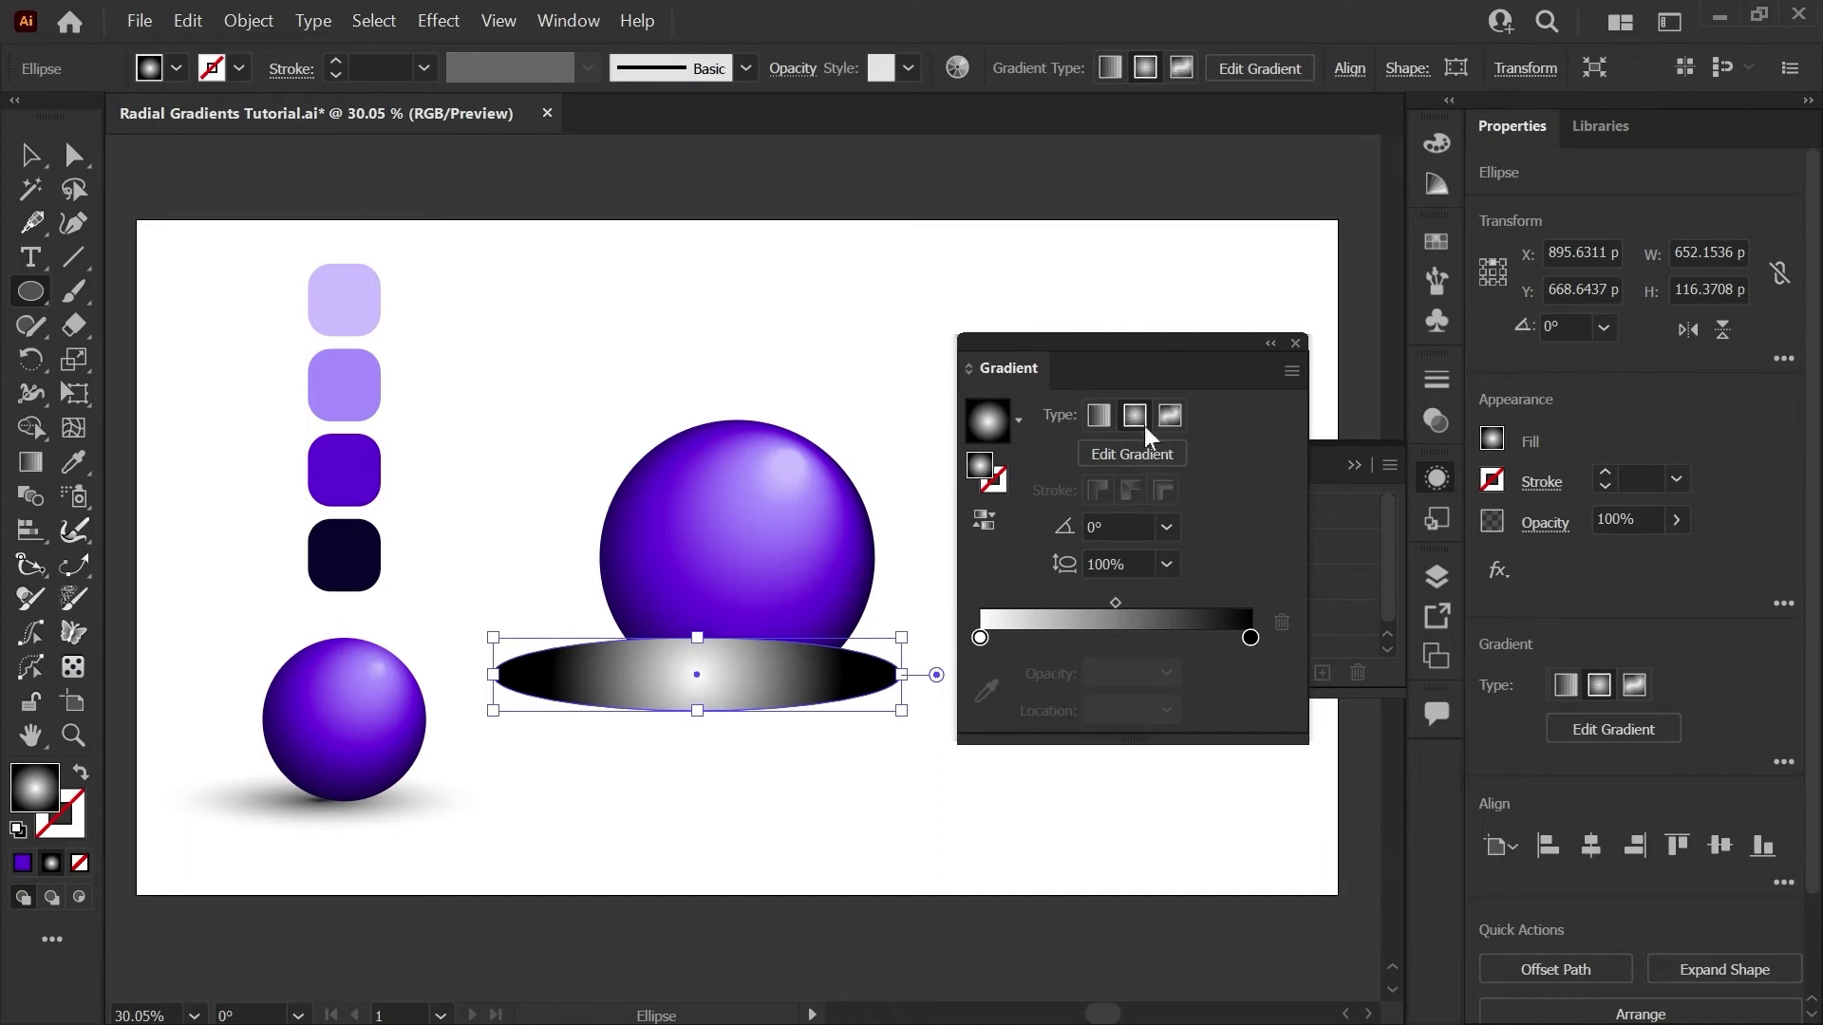
Step: Reverse the gradient to a black centre and add a dark grey stop beside it
left_click(983, 522)
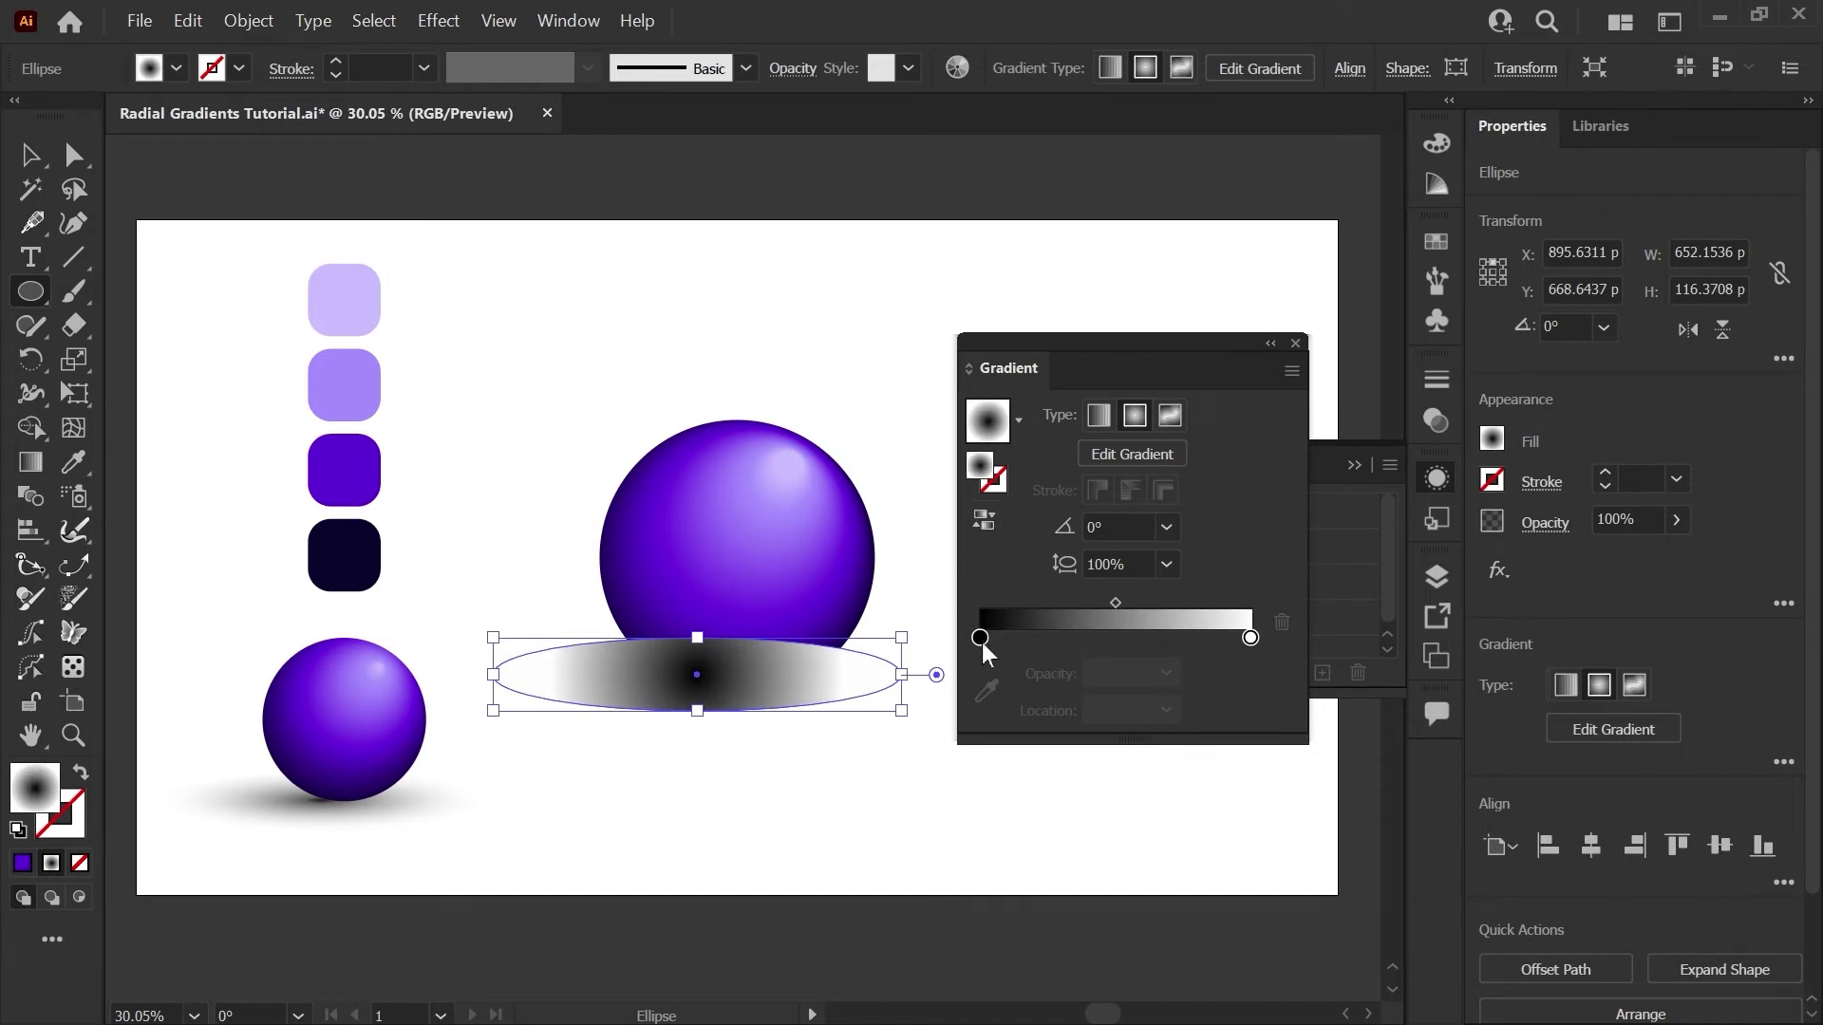
key("g")
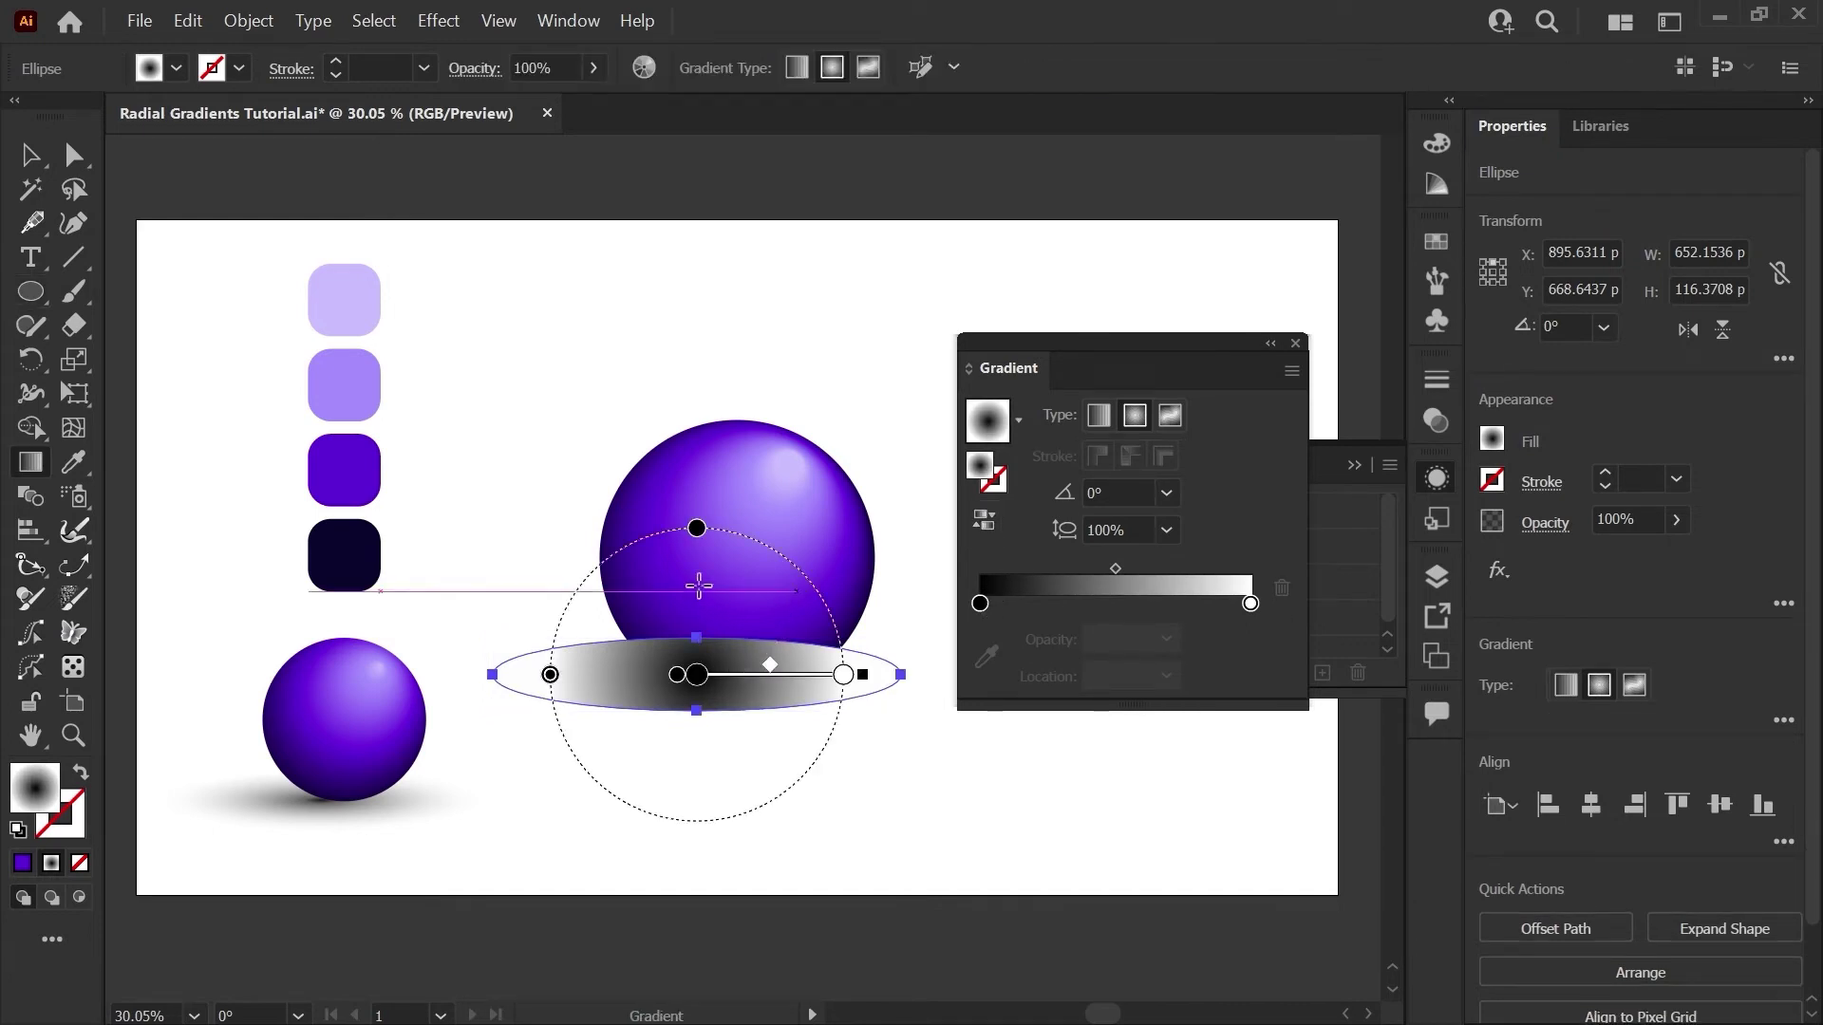
left_click(1015, 603)
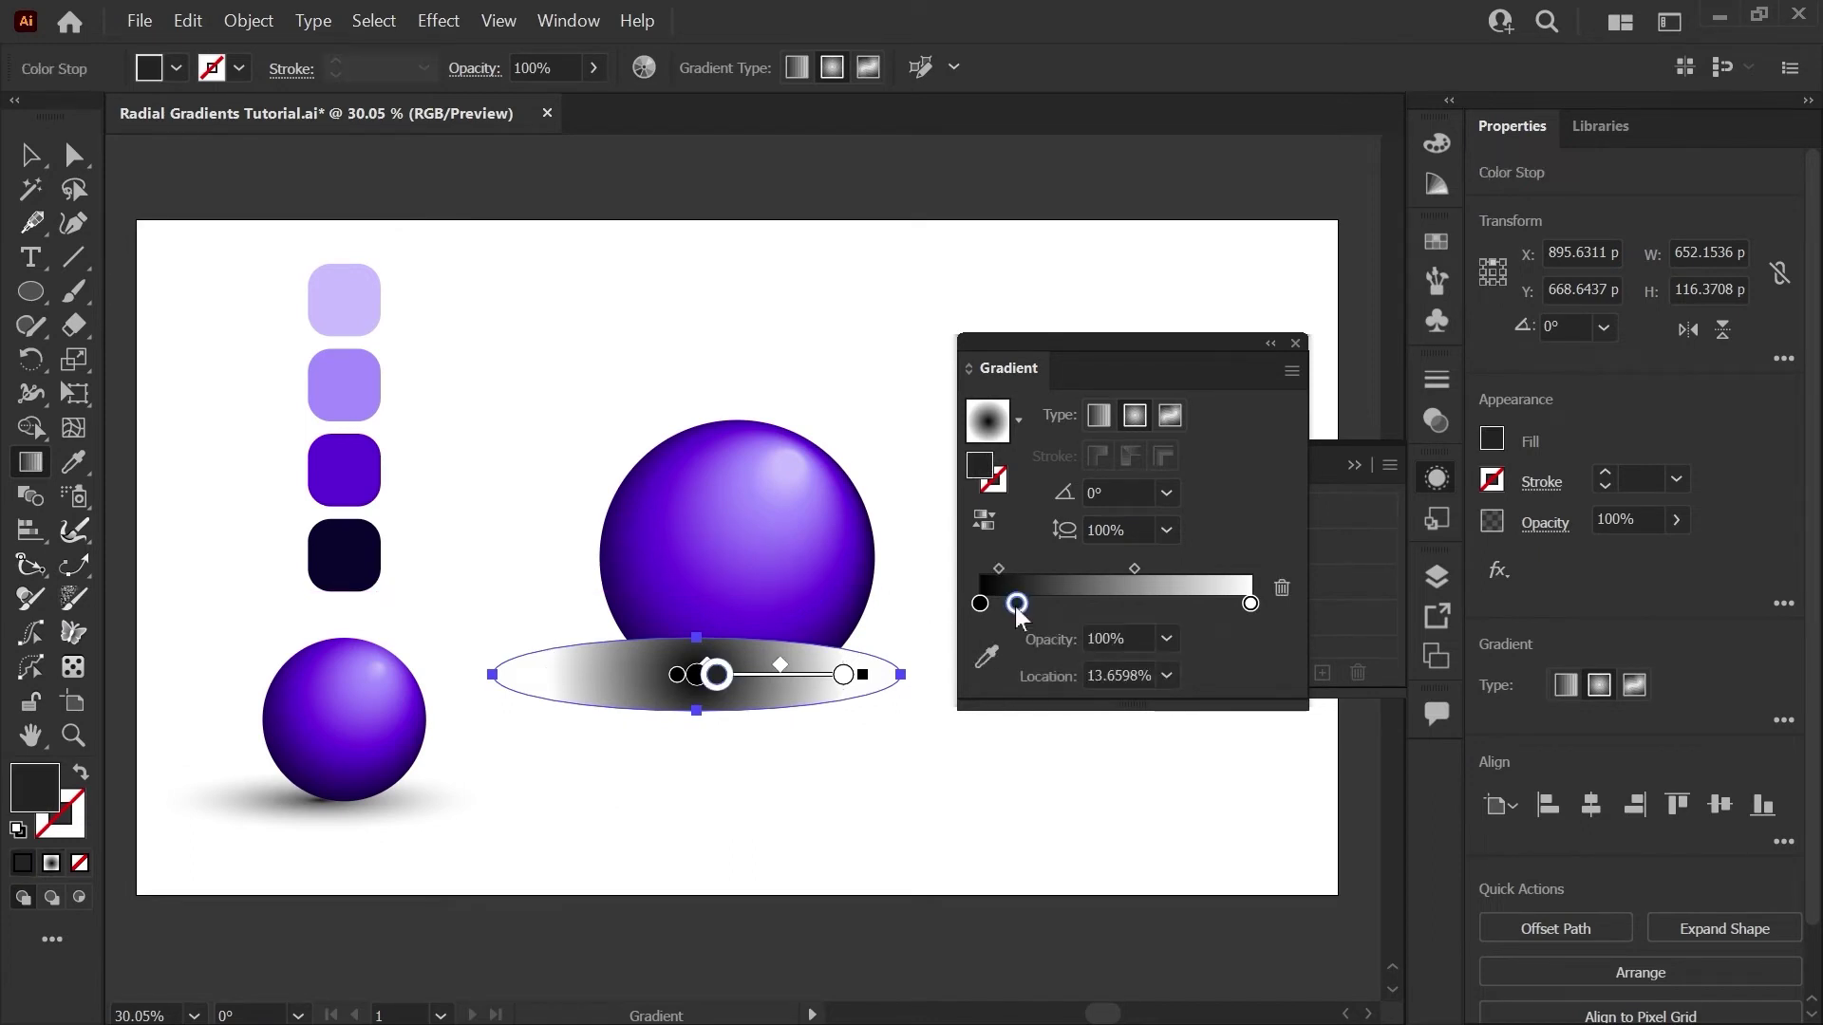
double_click(1016, 604)
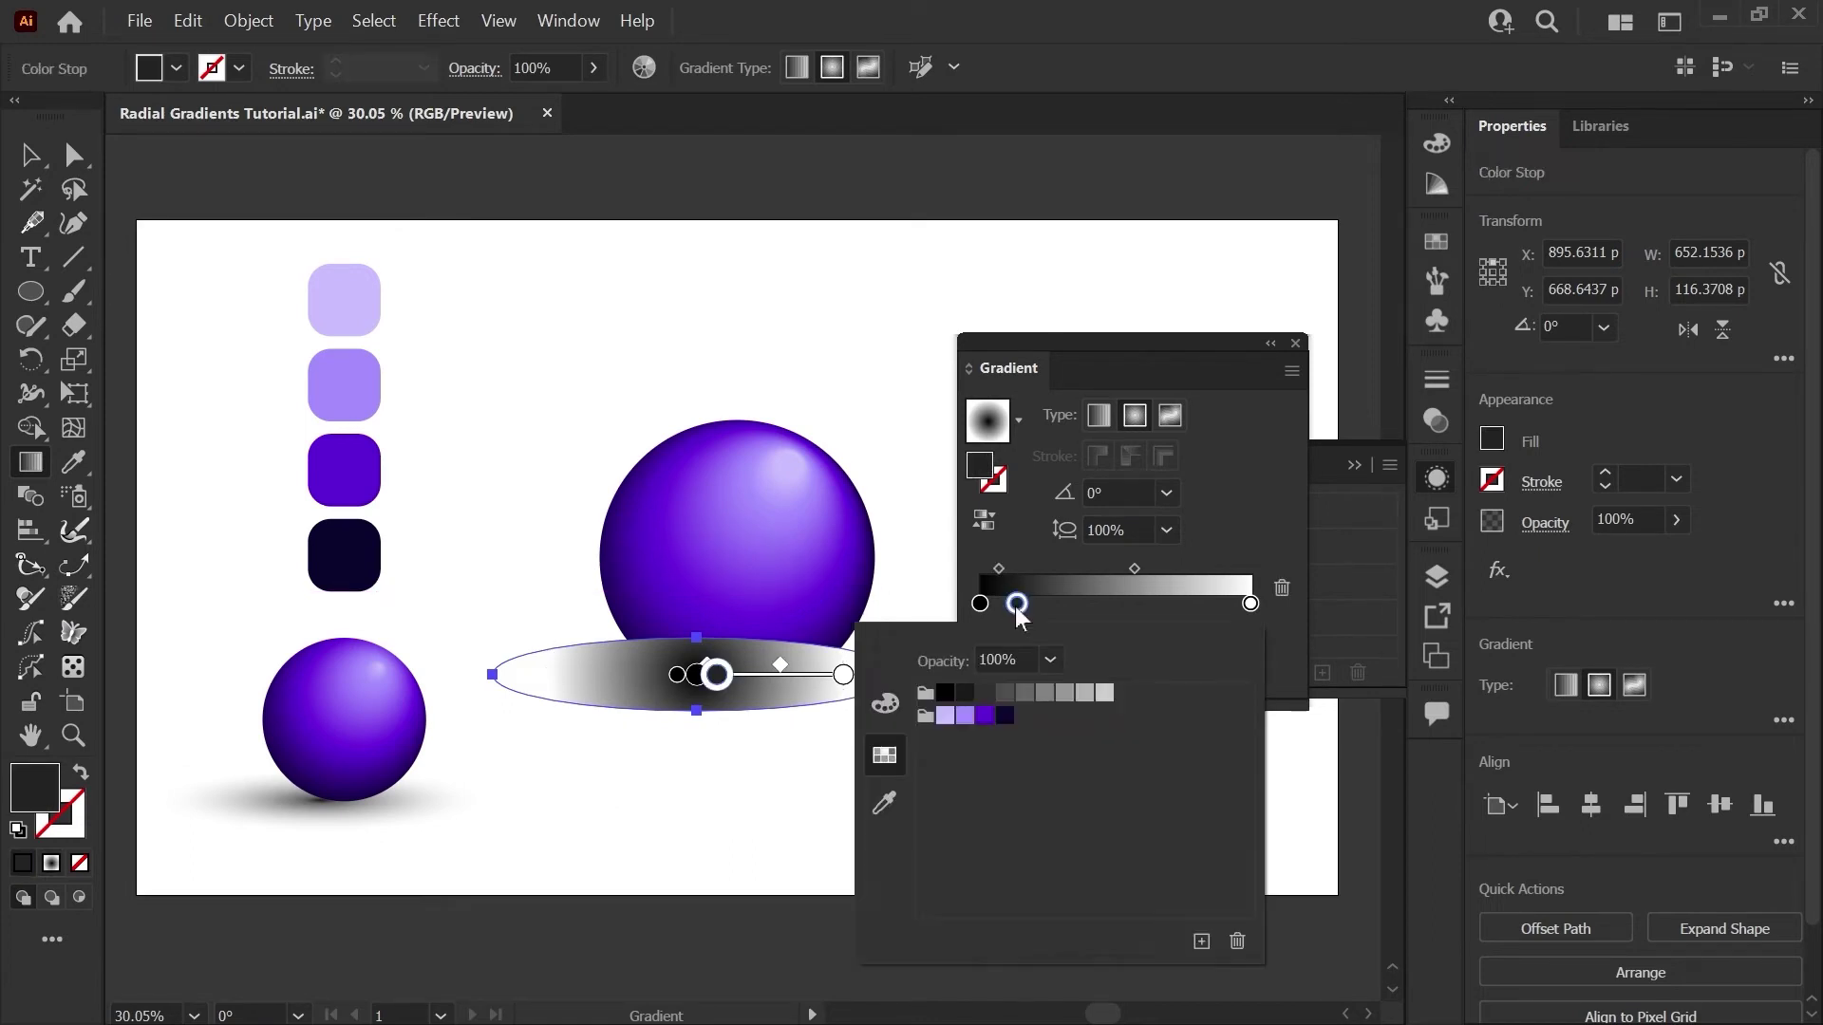
left_click(1004, 694)
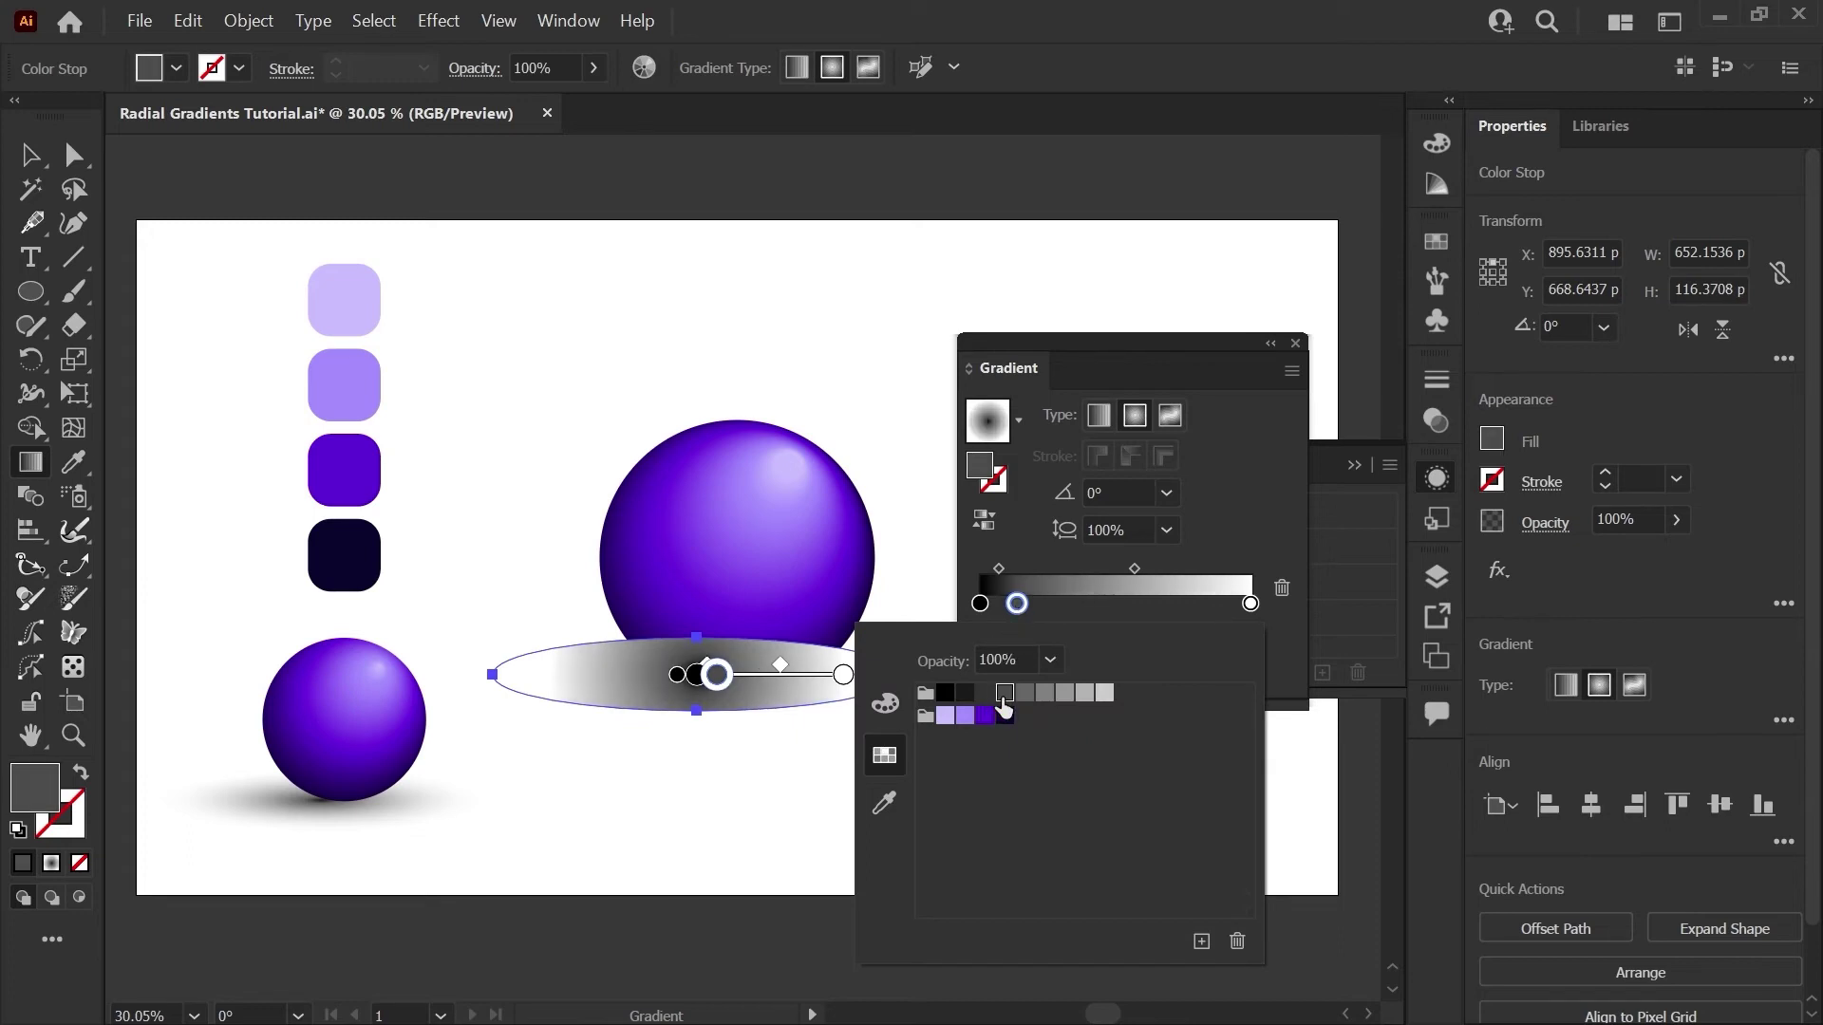
Step: Set the white outer stop's opacity to 0% for a transparent edge
left_click(1250, 602)
left_click(1252, 602)
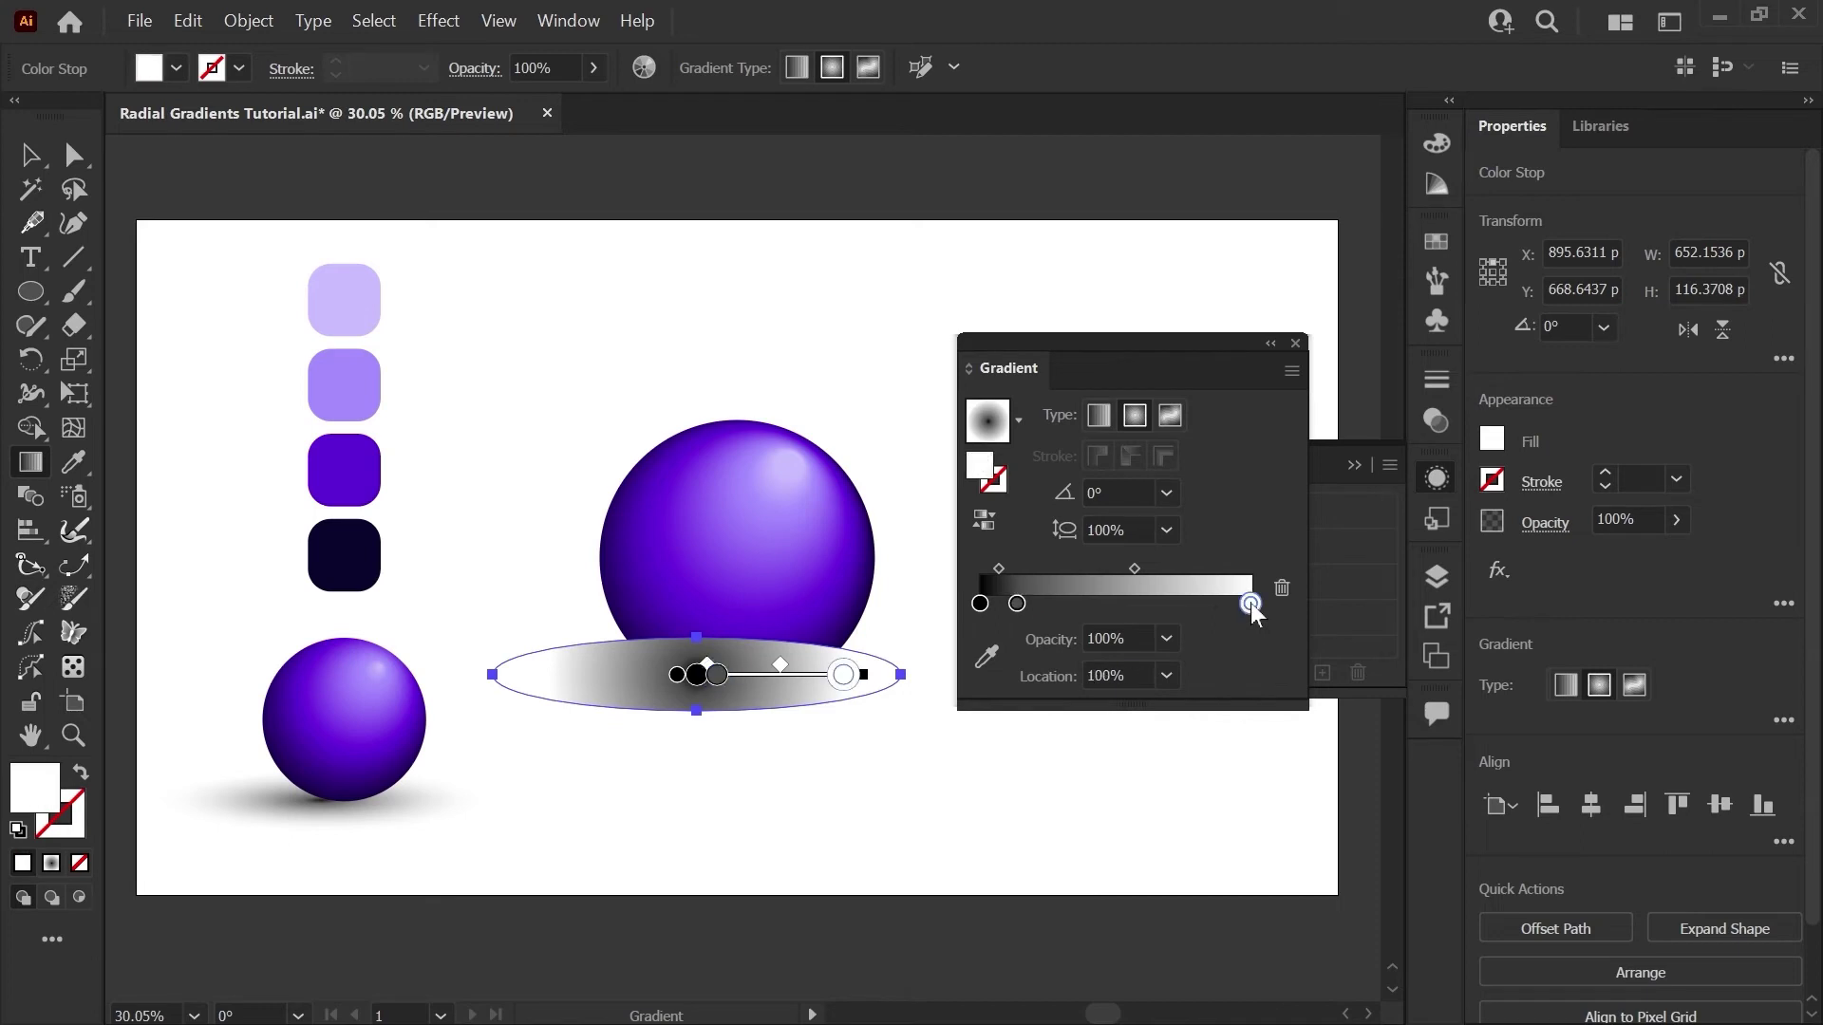
left_click(1161, 640)
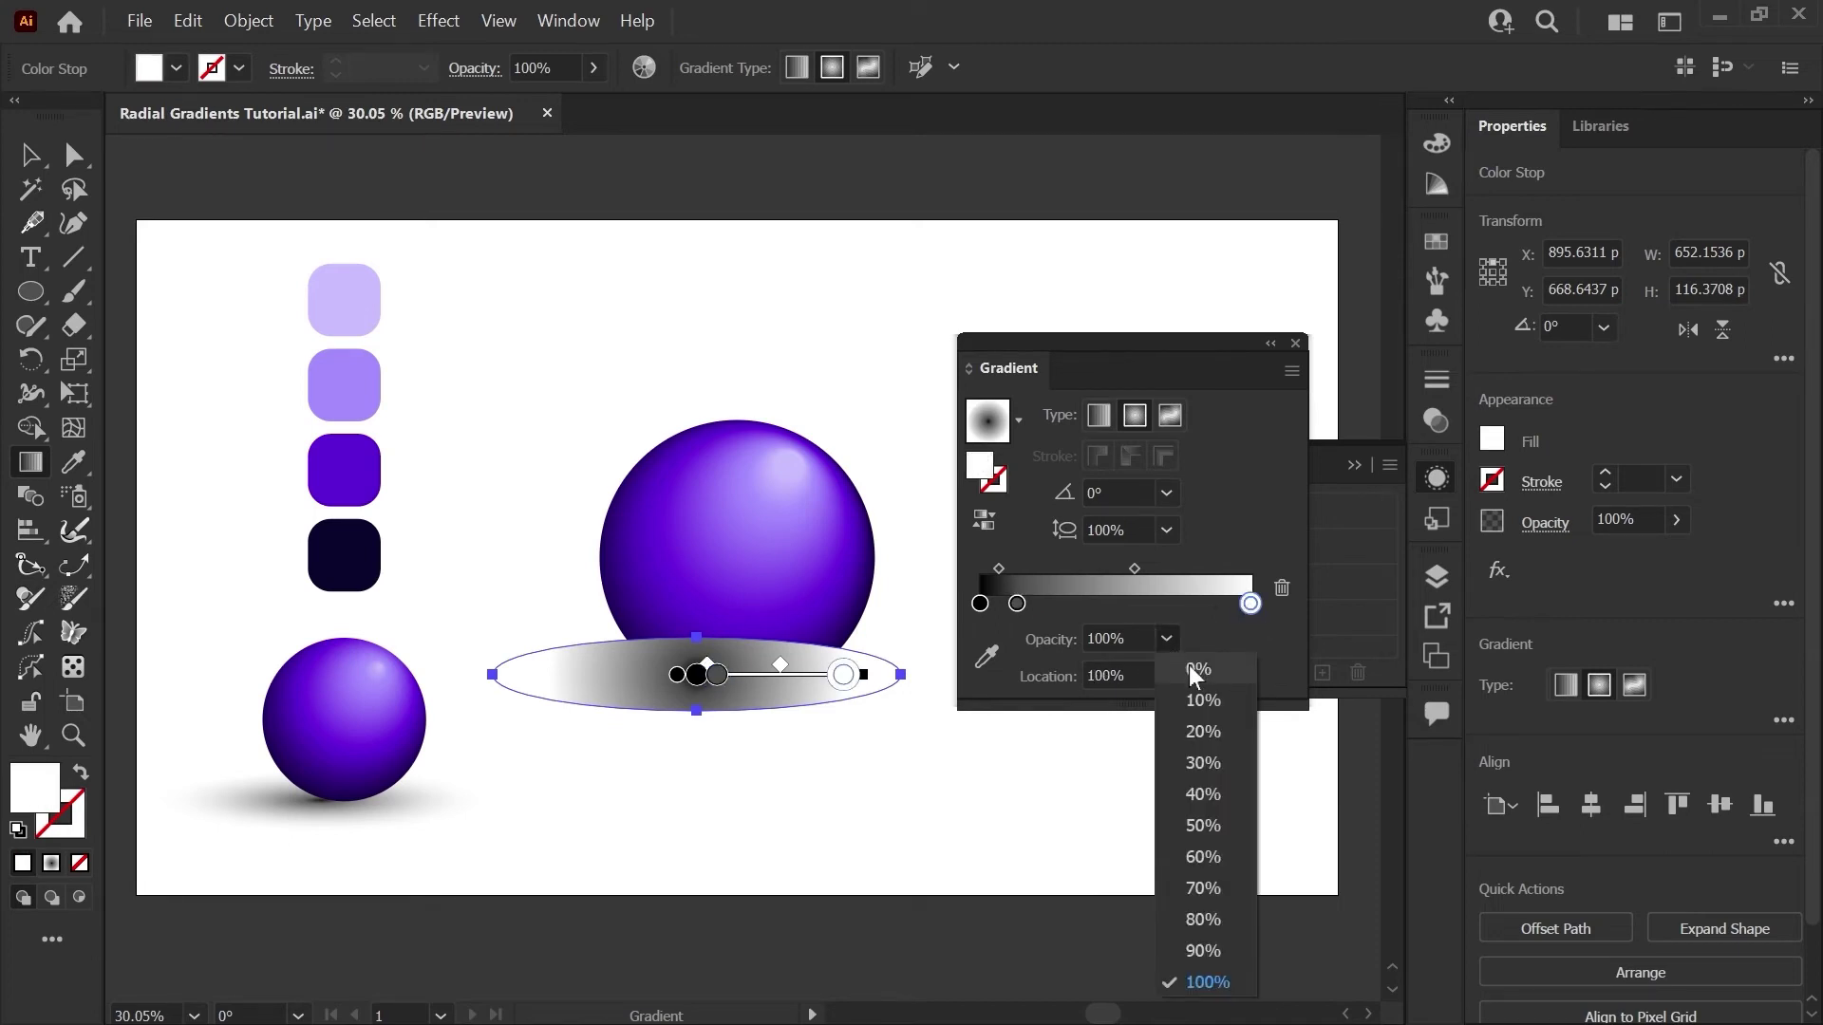
left_click(1189, 665)
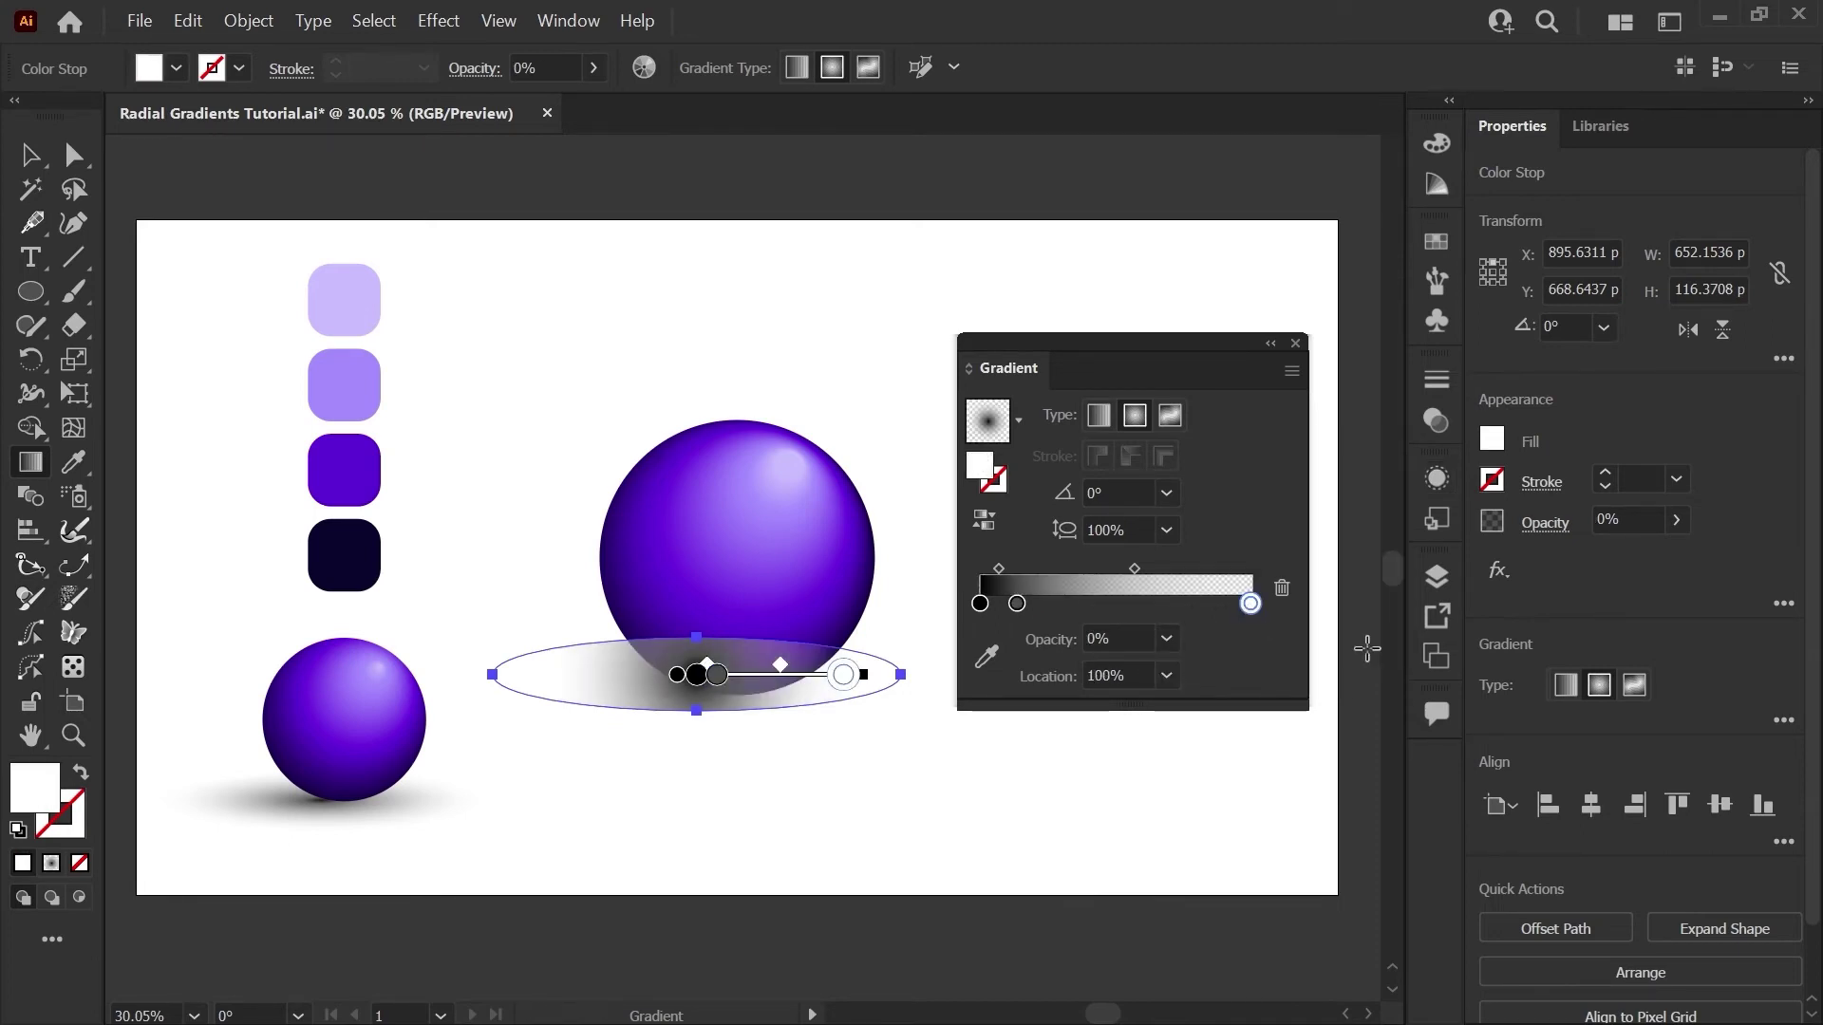
Step: Move the shadow ellipse below the sphere in the layer stacking order
left_click(1434, 580)
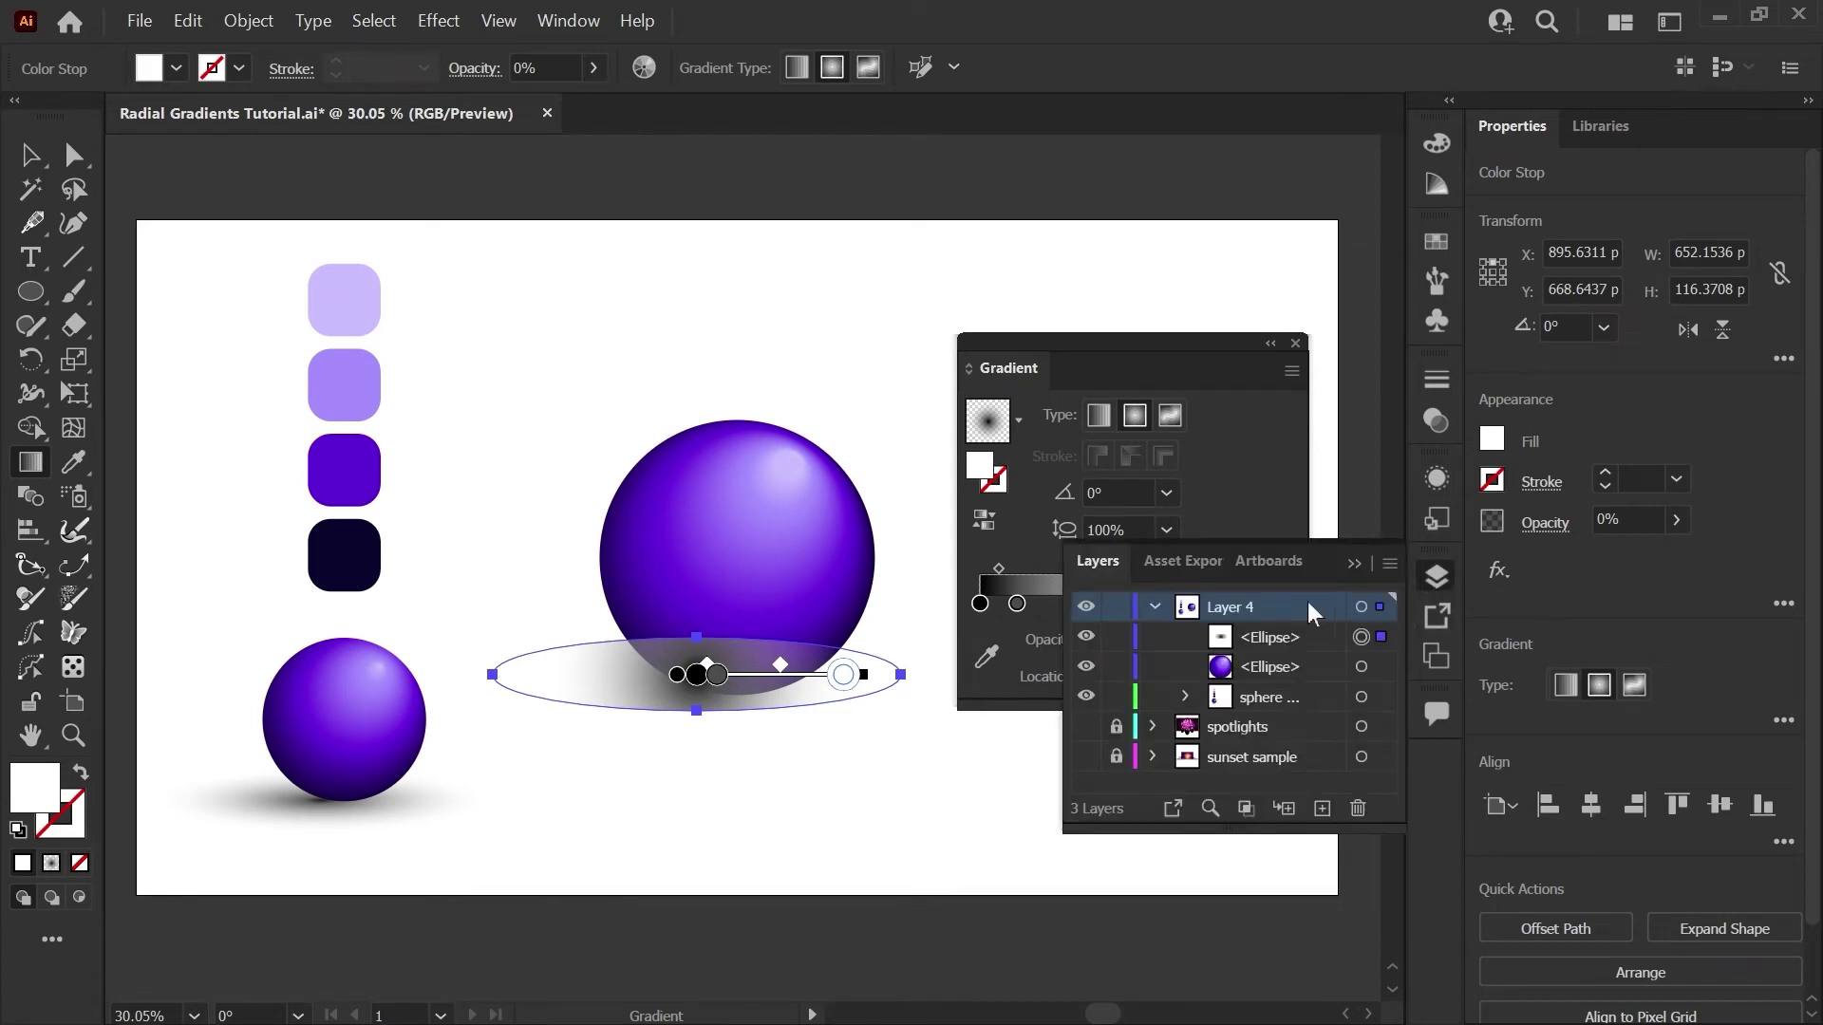
left_click_drag(1268, 651, 1268, 681)
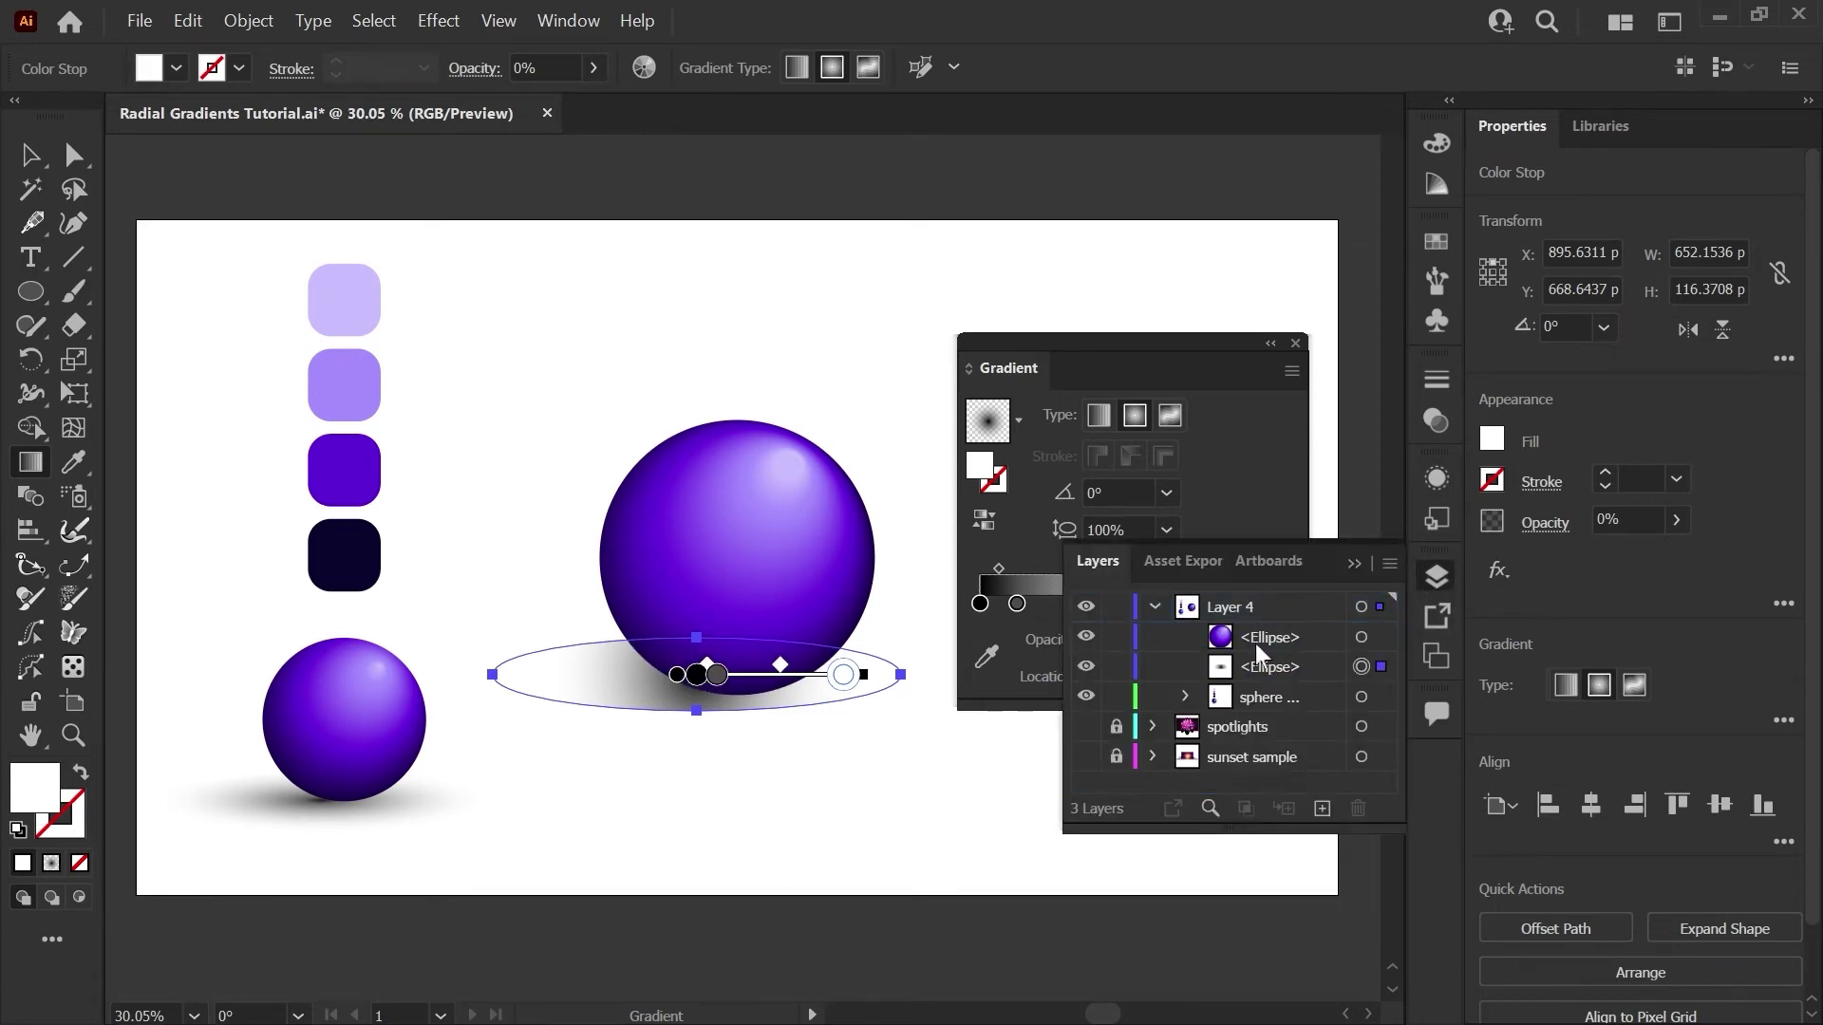
left_click(1437, 574)
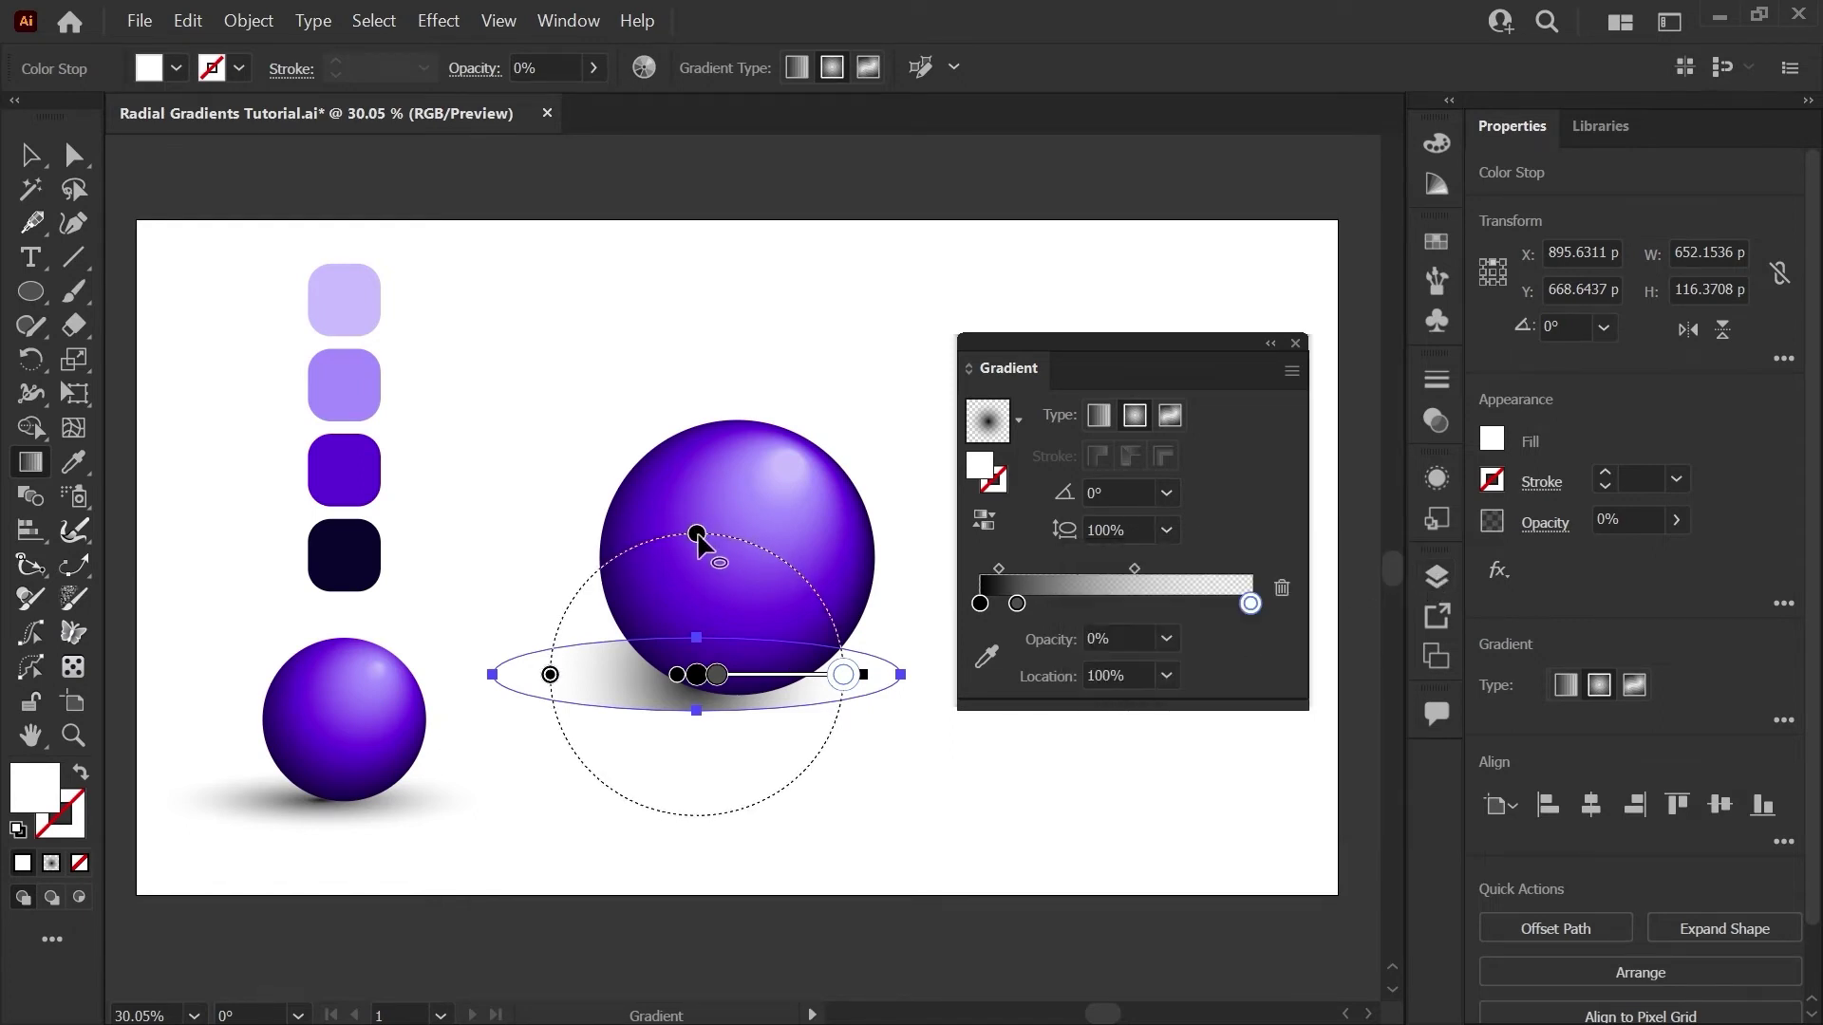
Step: Flatten and widen the shadow's radial gradient into a wide, low oval
left_click_drag(697, 530, 697, 630)
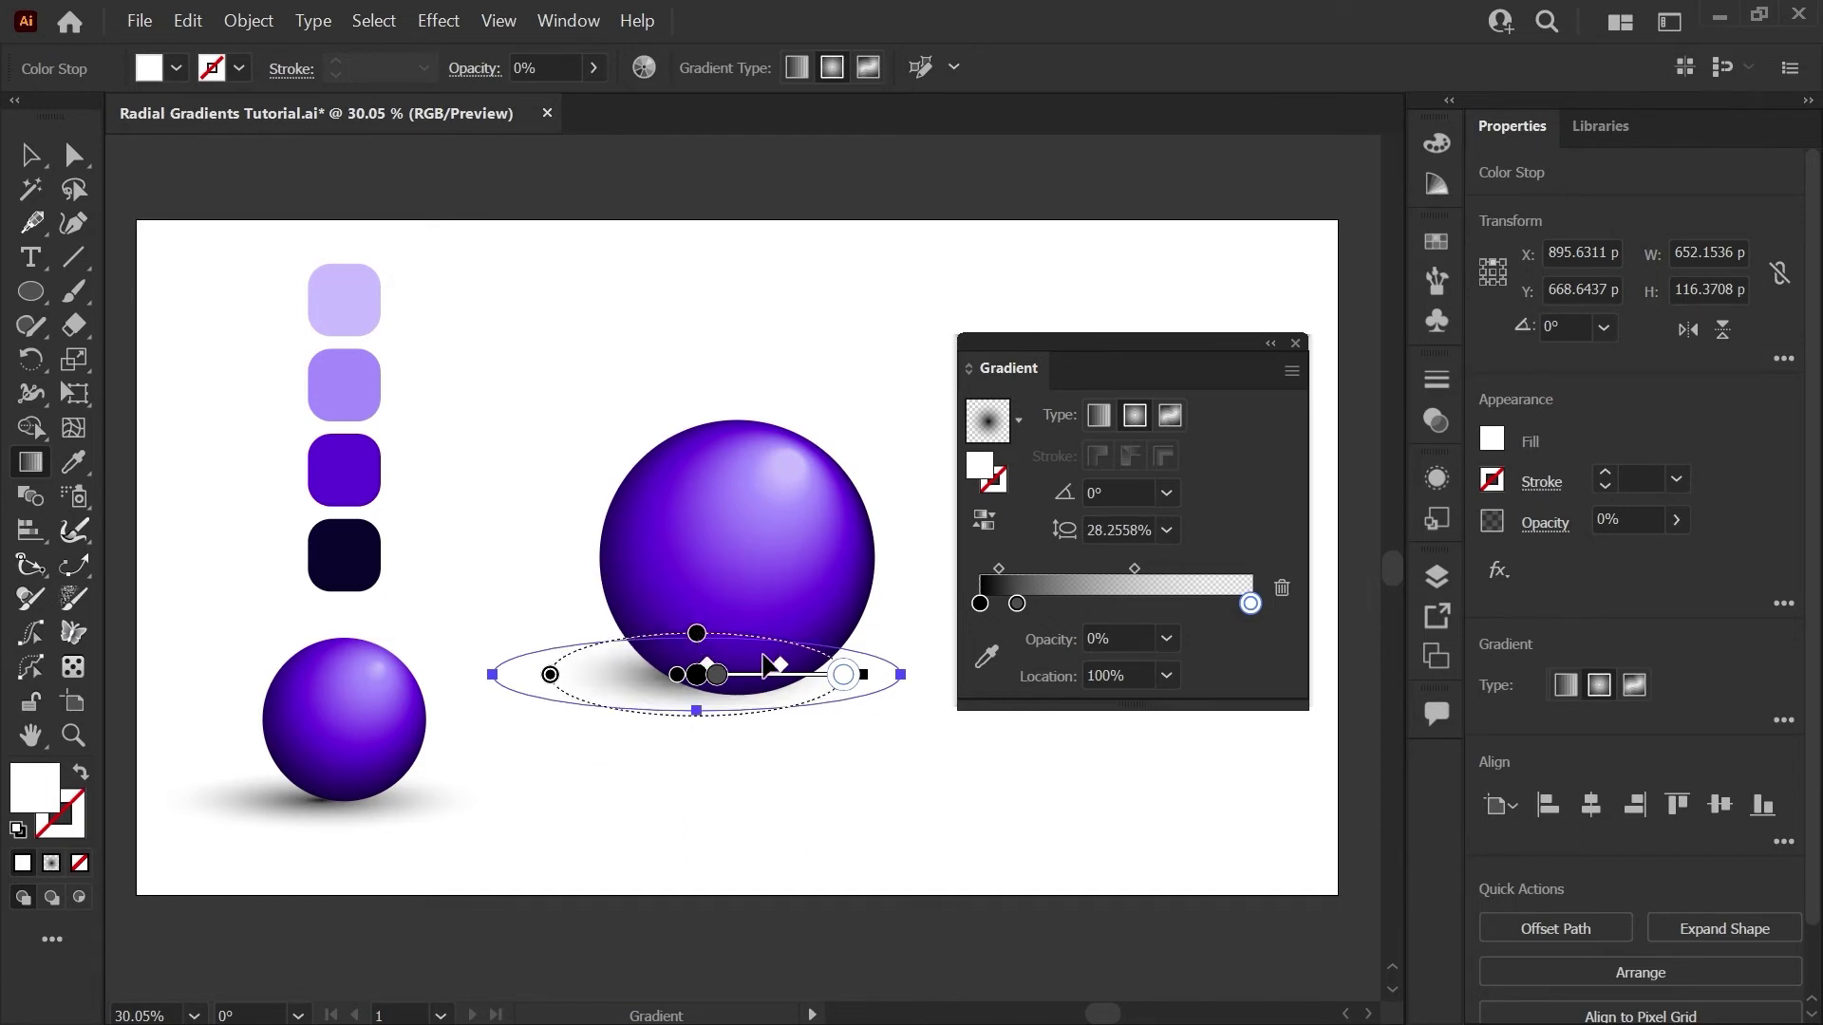
left_click_drag(869, 673, 916, 679)
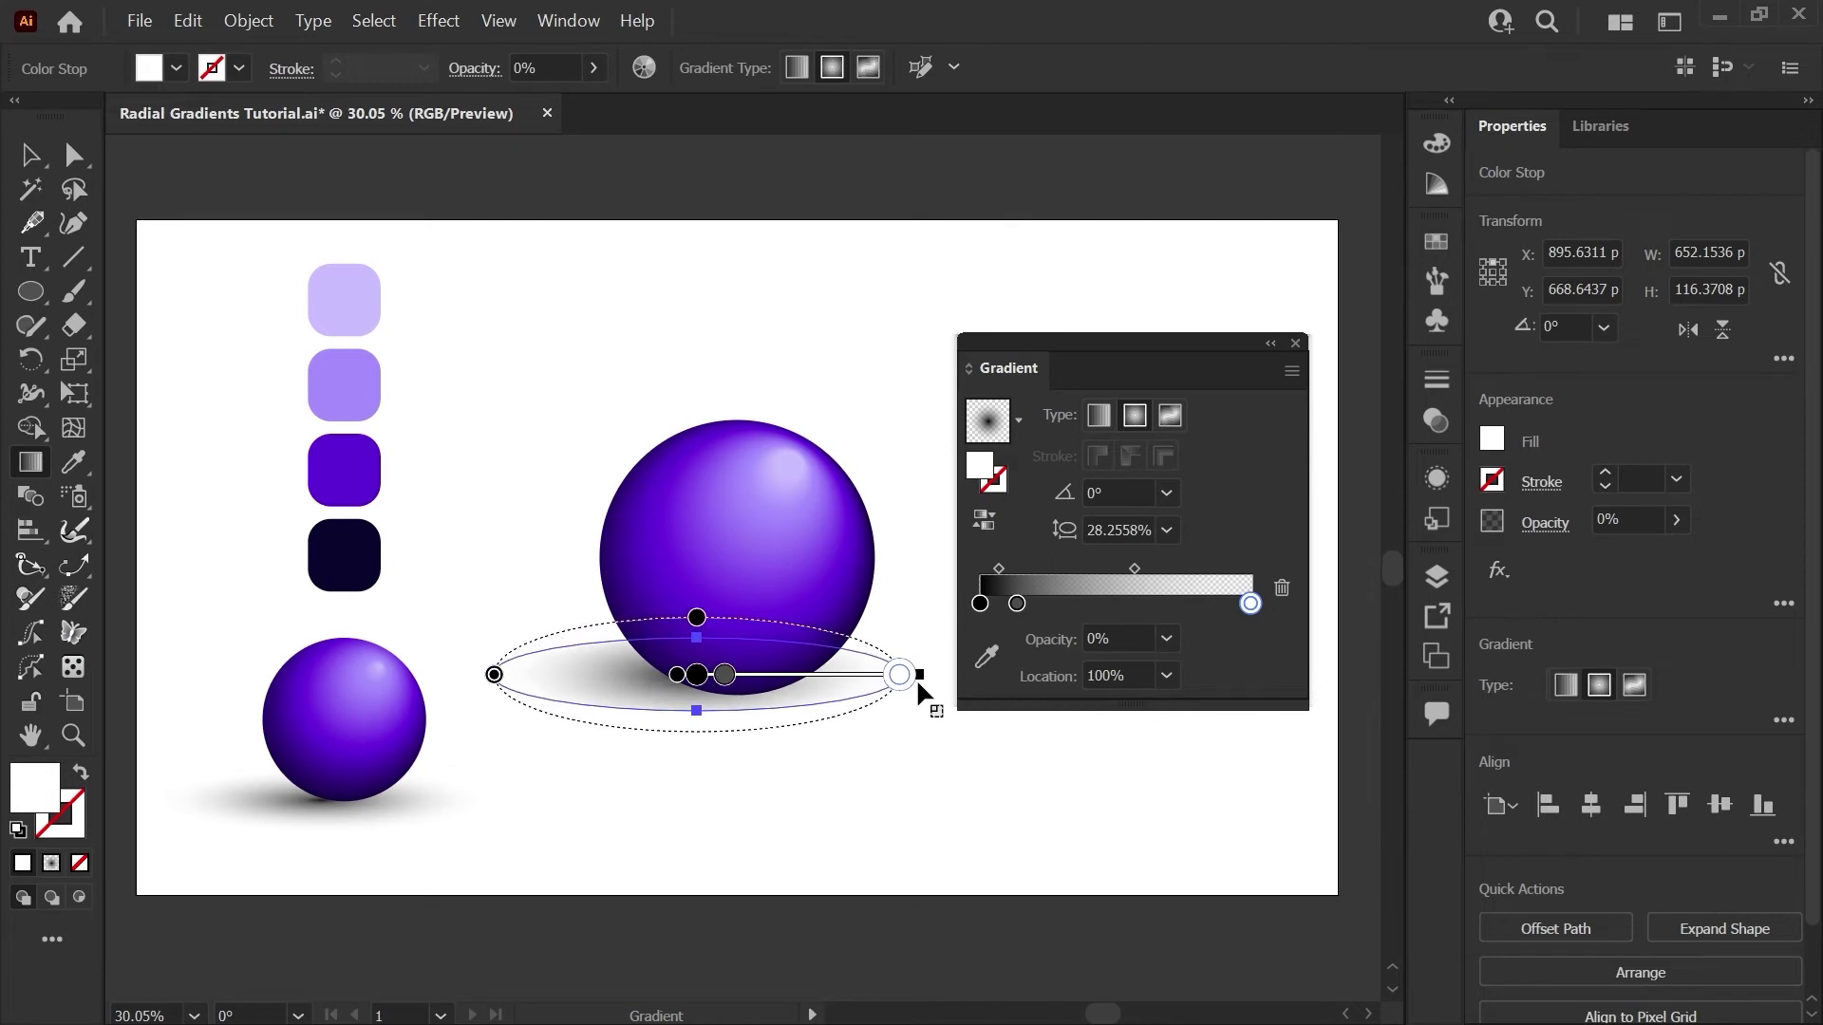
left_click_drag(696, 618, 702, 649)
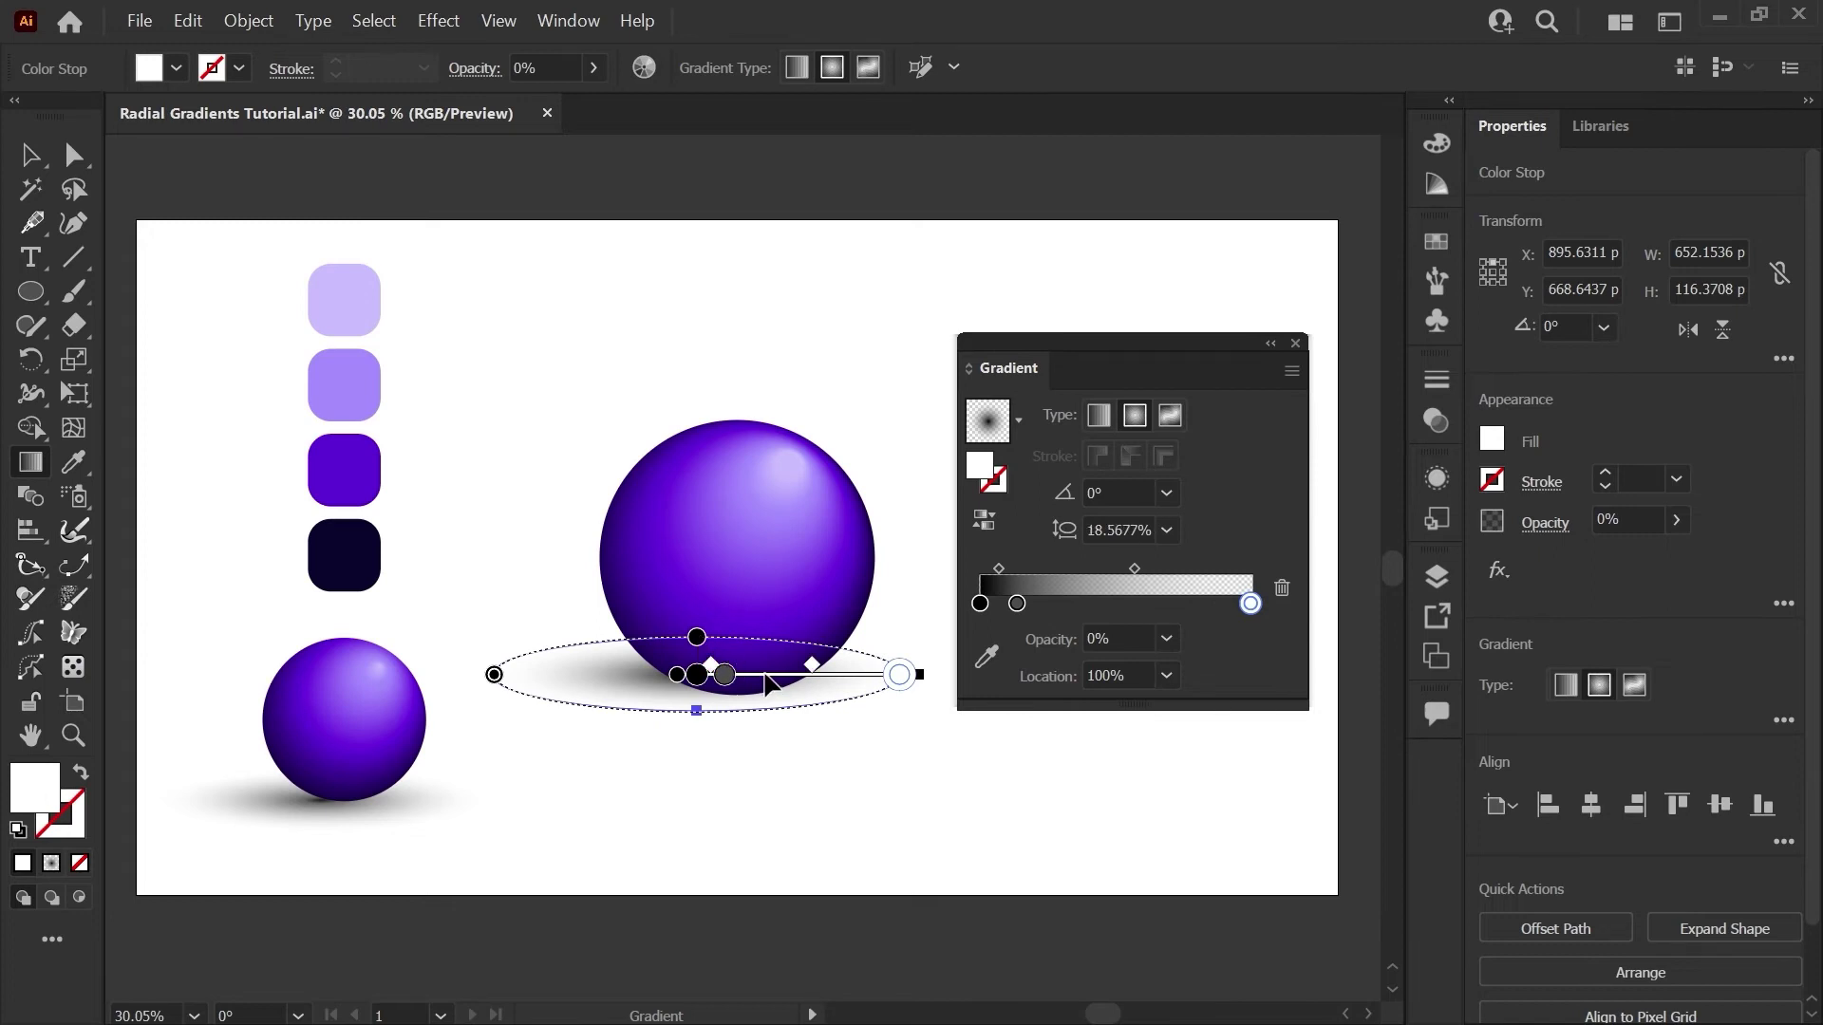
left_click_drag(765, 685, 768, 691)
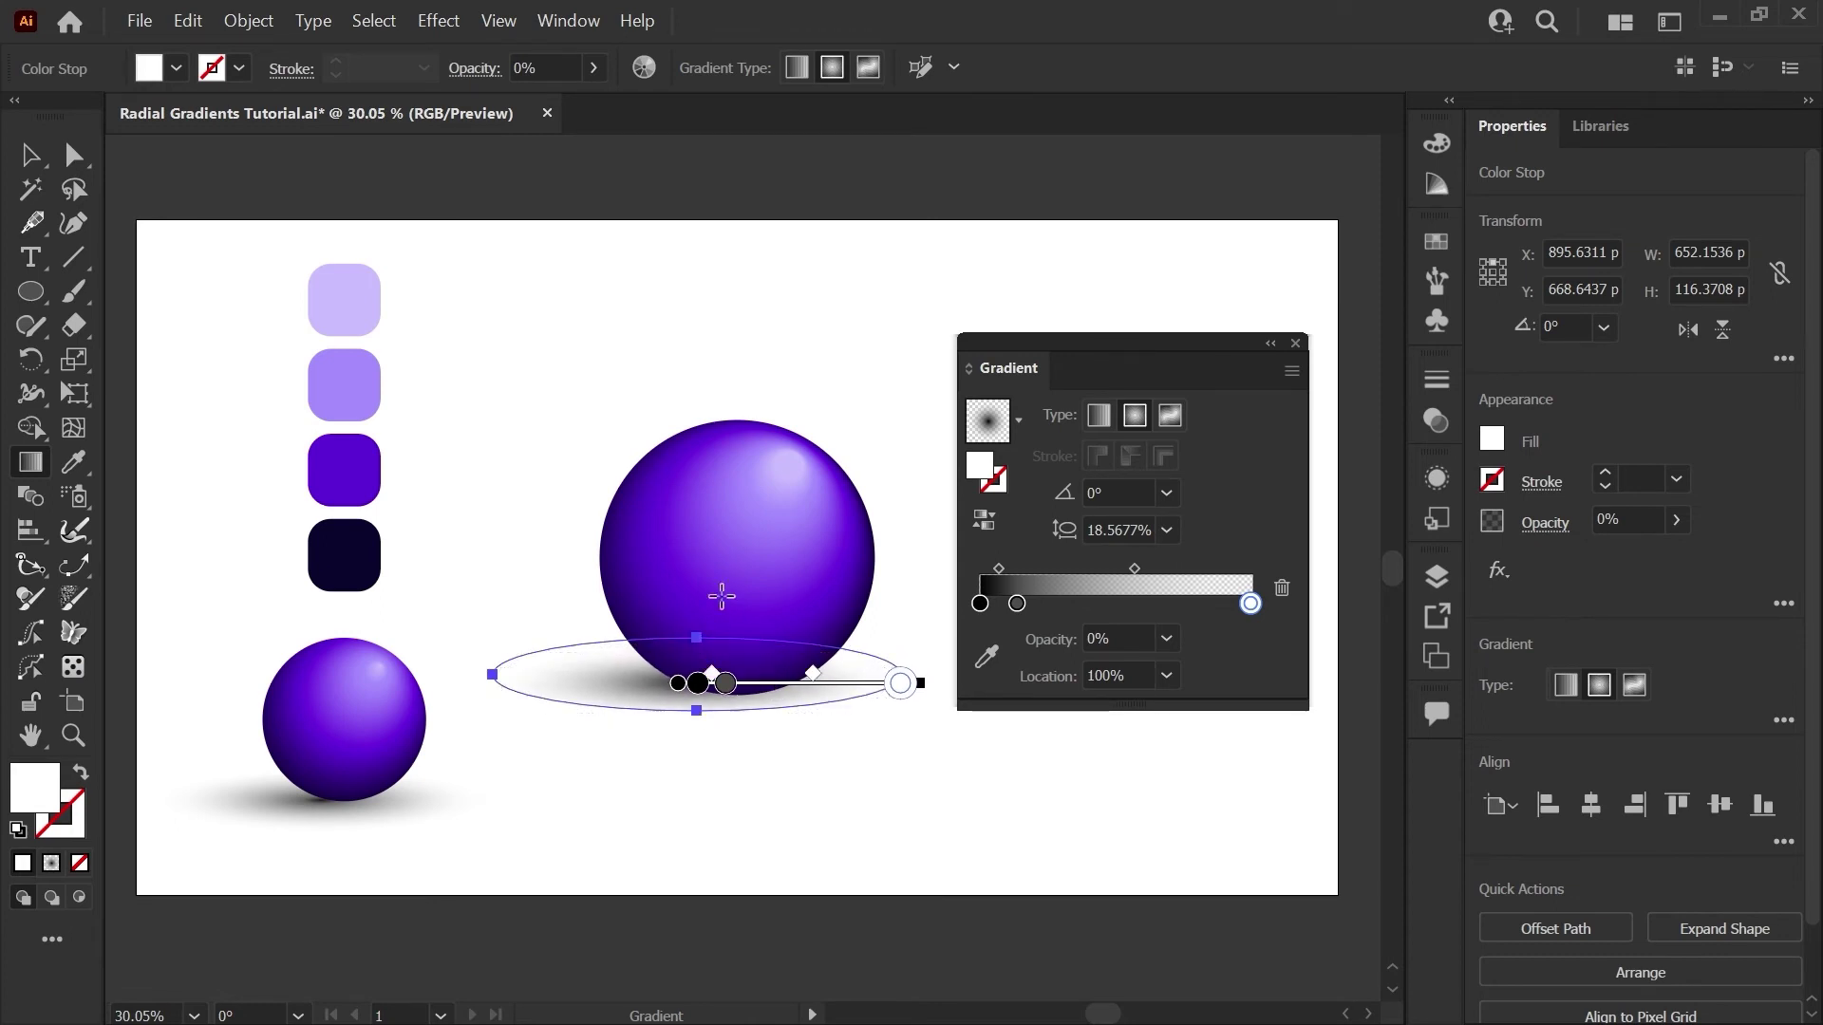
left_click(76, 157)
Step: Unhide the grey background rectangle layer and reselect the shadow ellipse
left_click(301, 269)
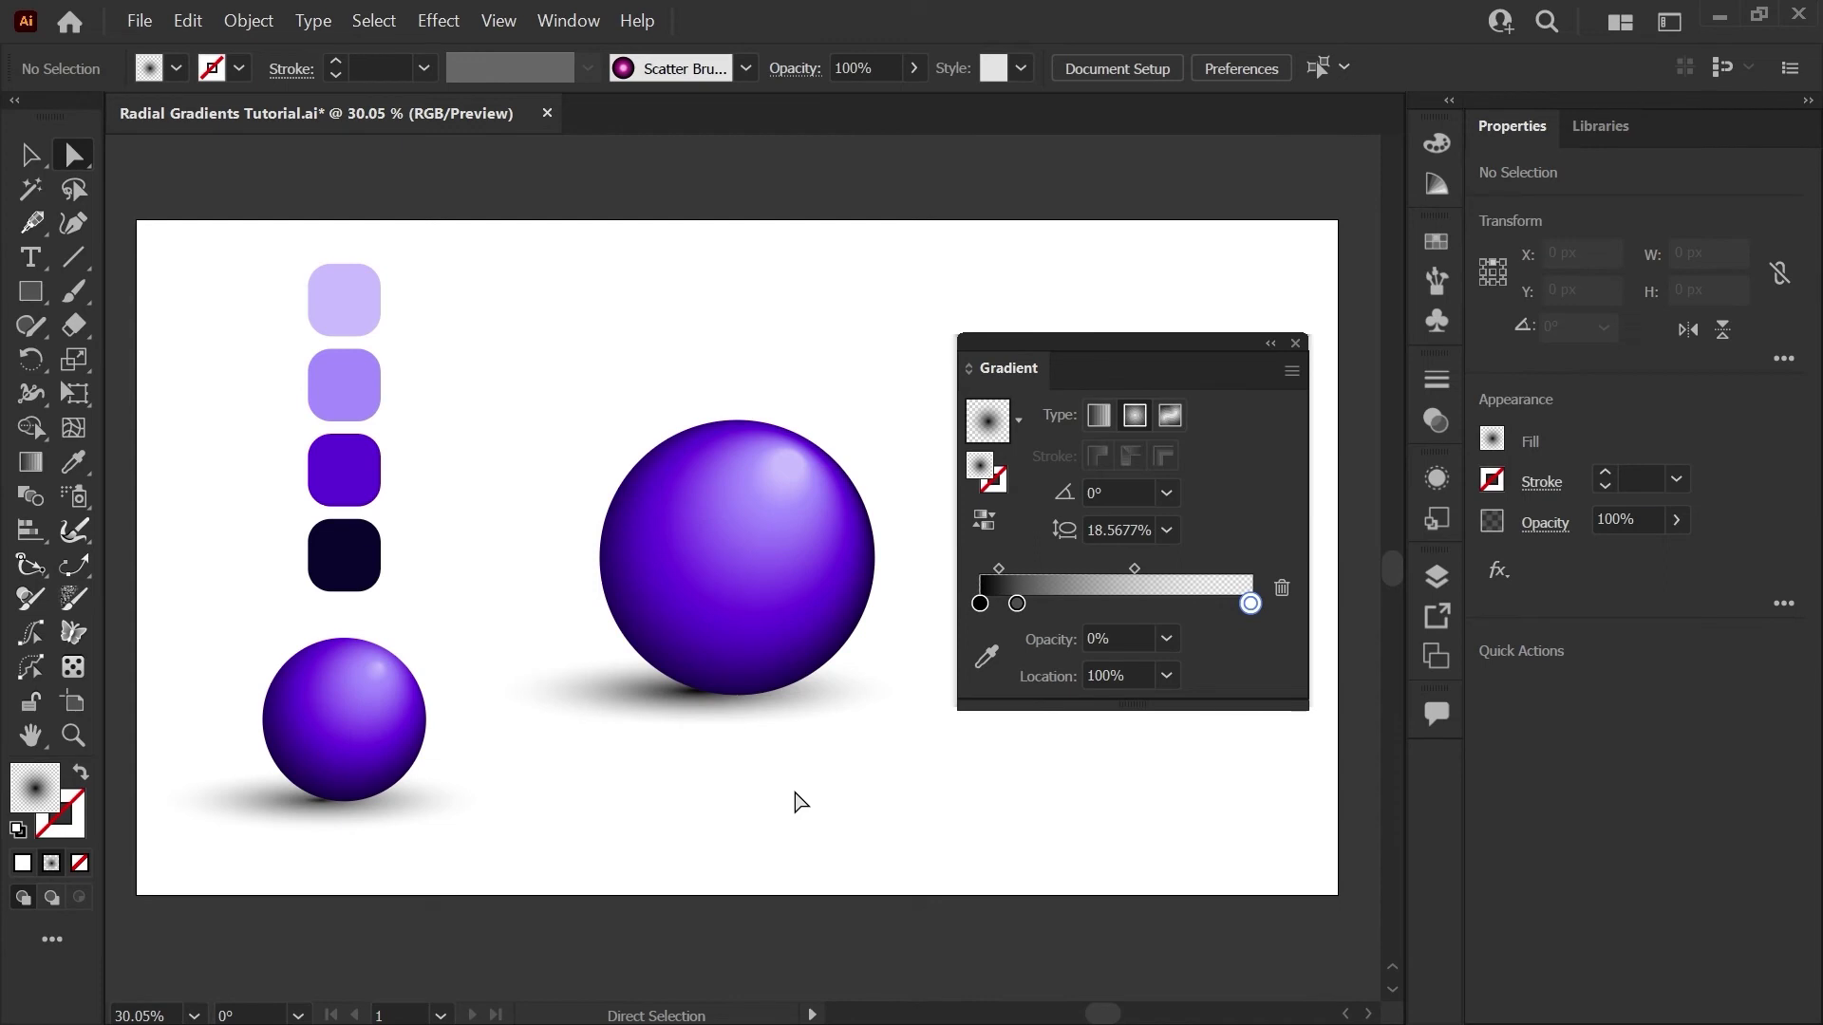
left_click(1438, 578)
left_click(1086, 727)
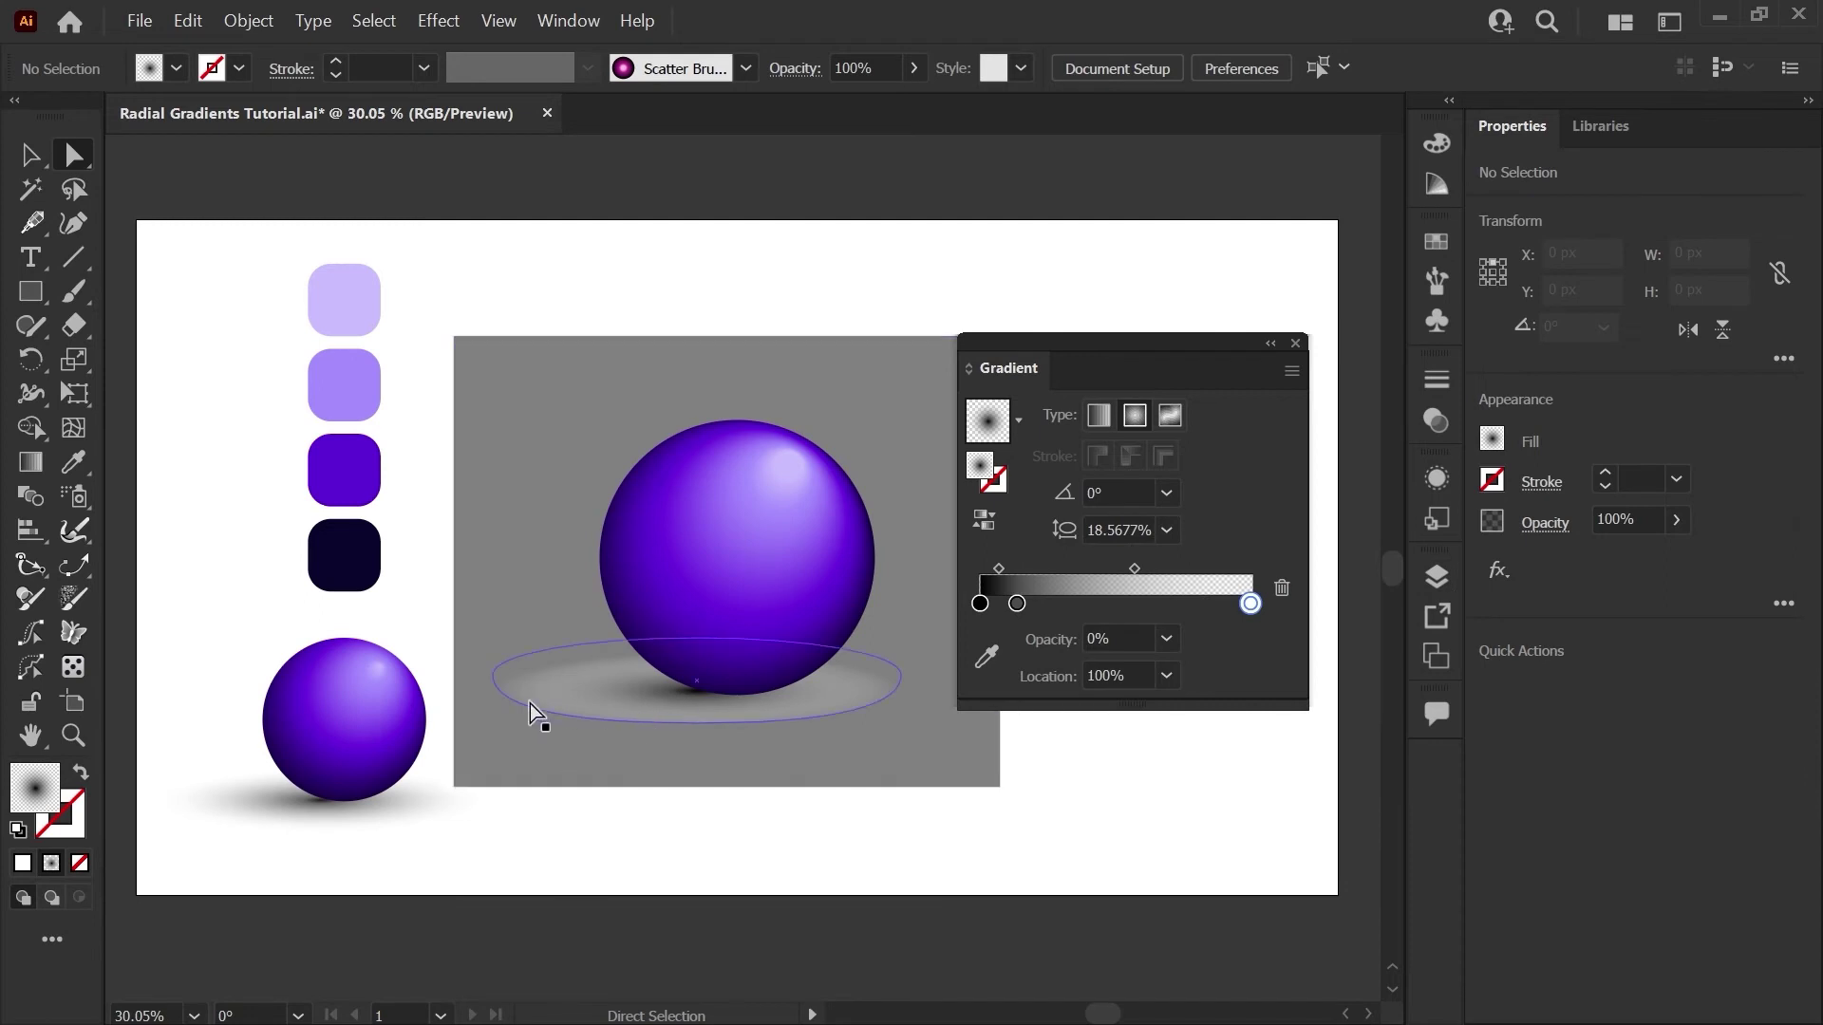
left_click(603, 707)
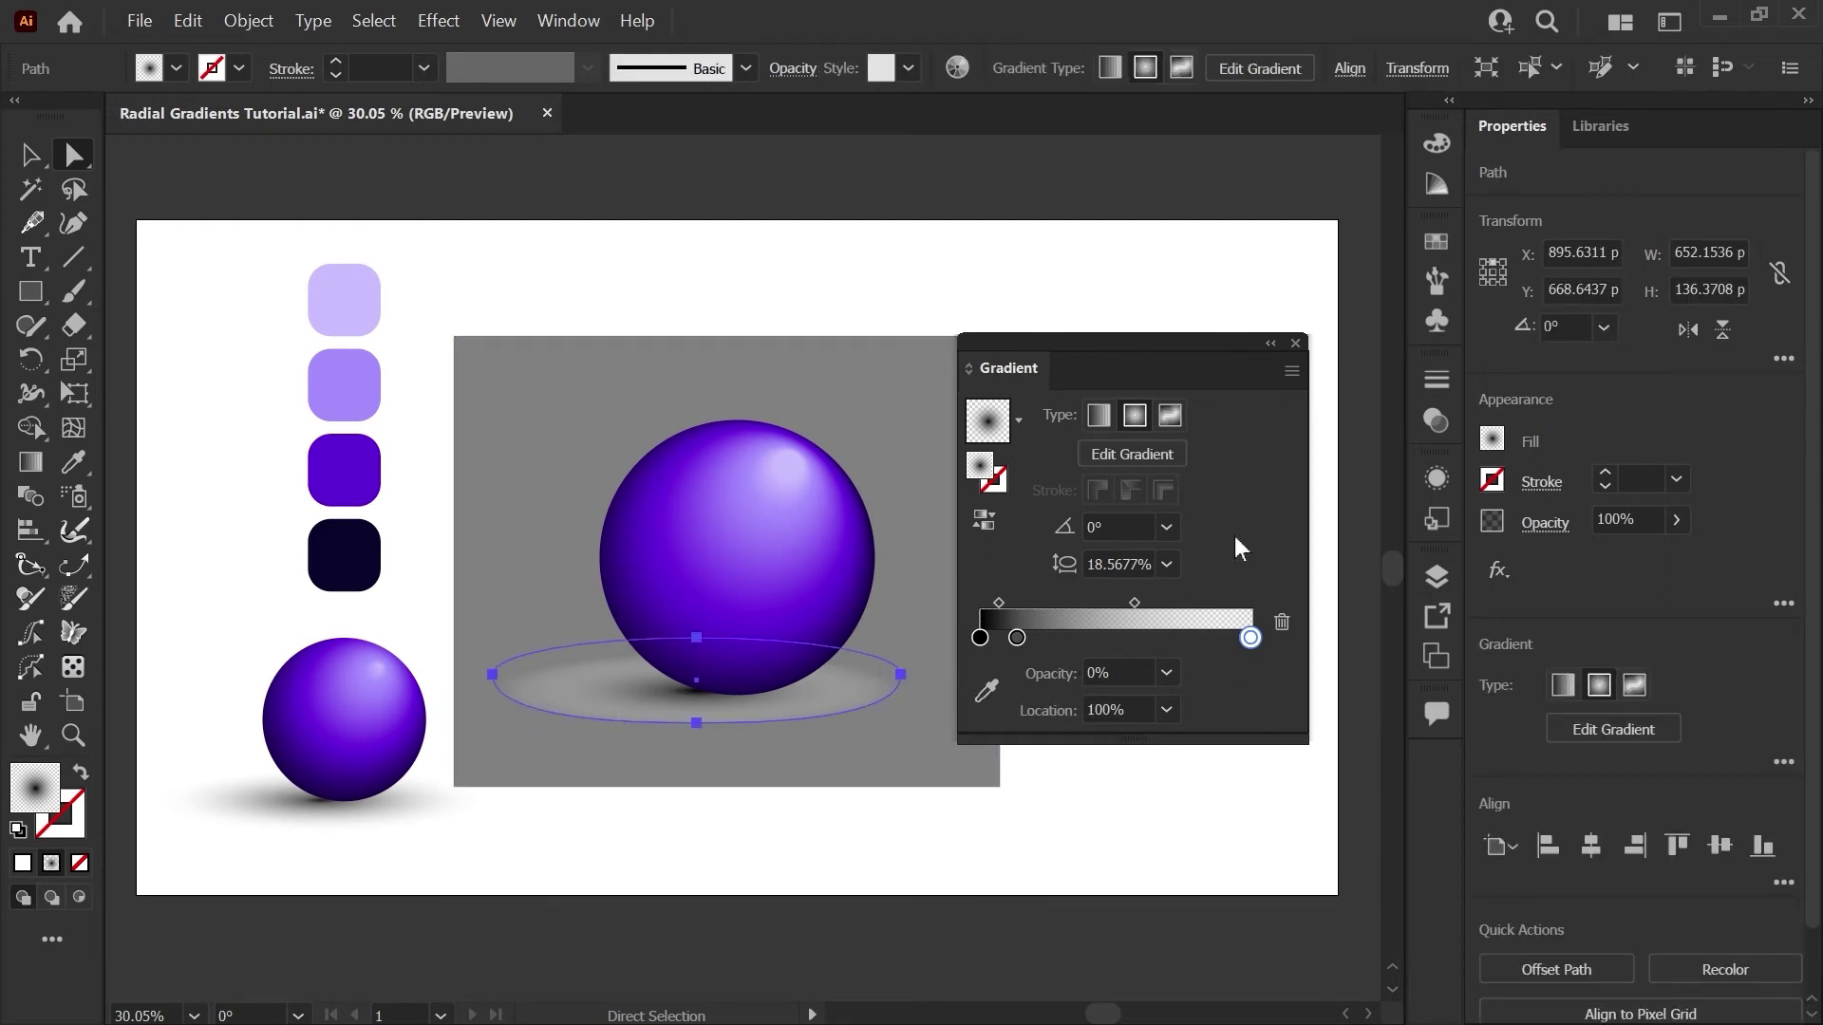
Step: Set the shadow ellipse's blend mode to Multiply
left_click(1437, 422)
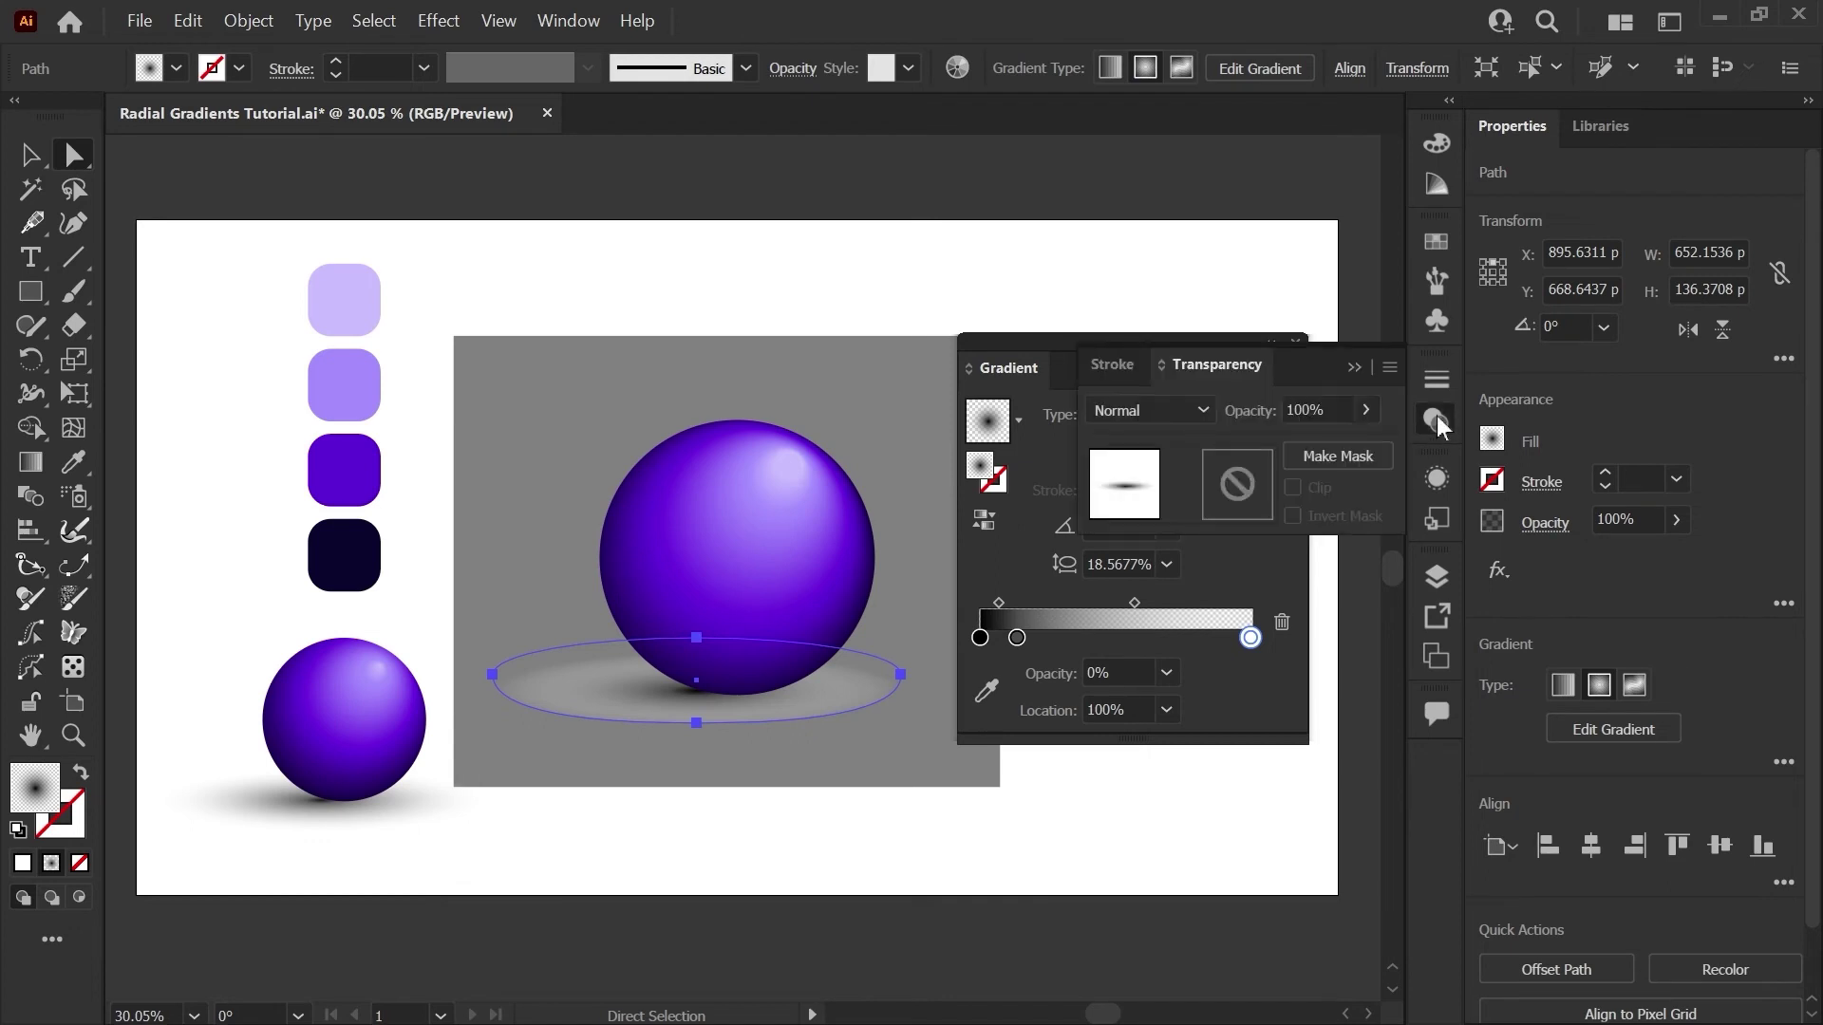
left_click(1203, 411)
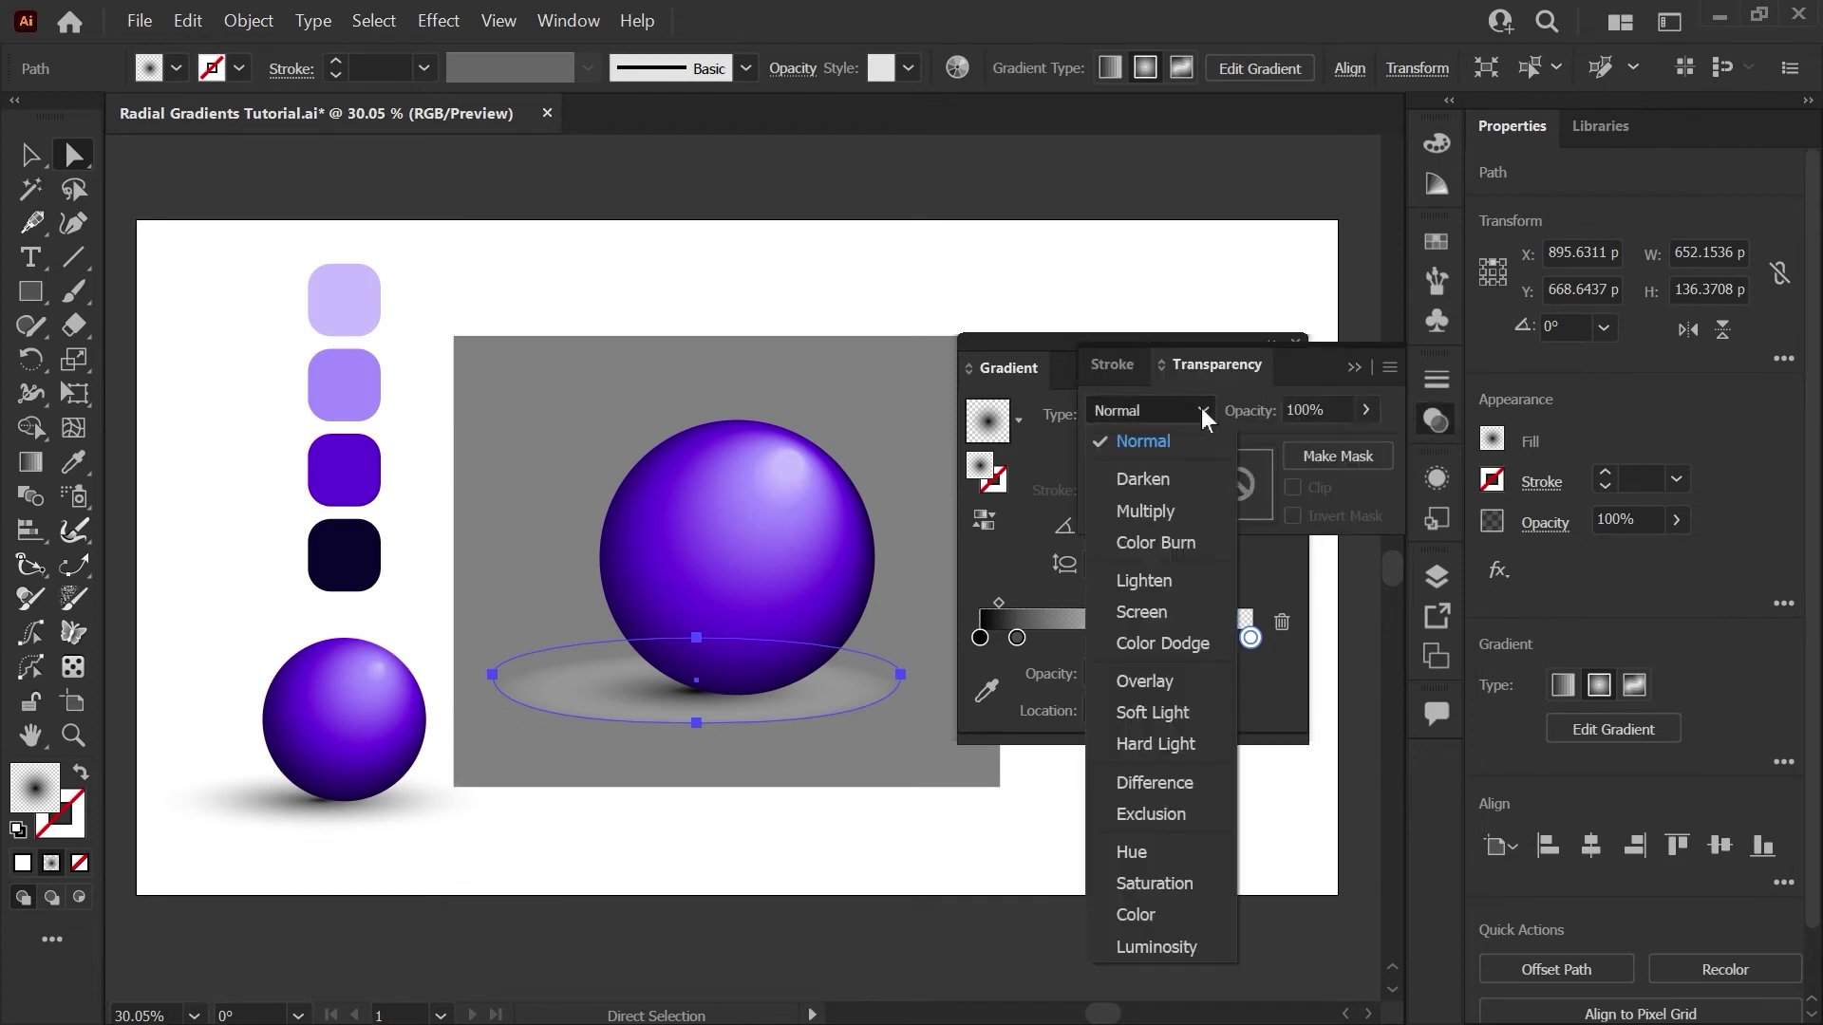
left_click(1185, 516)
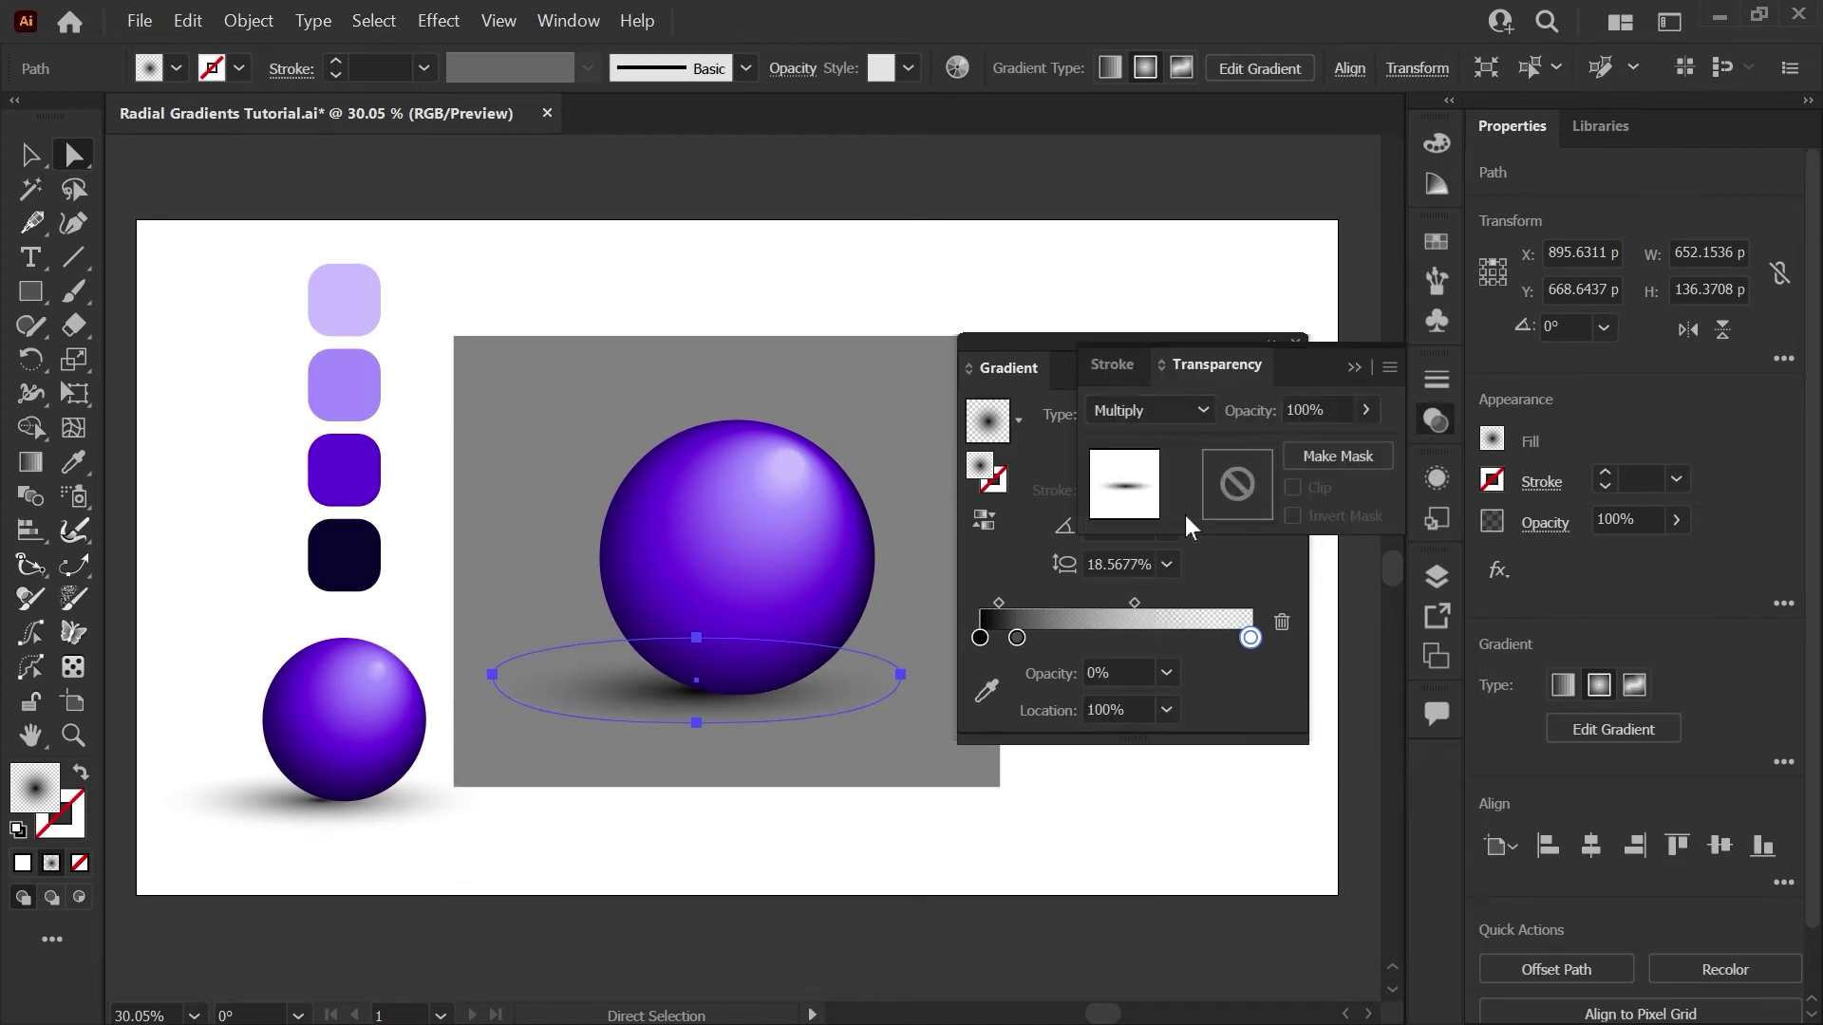
left_click(1438, 422)
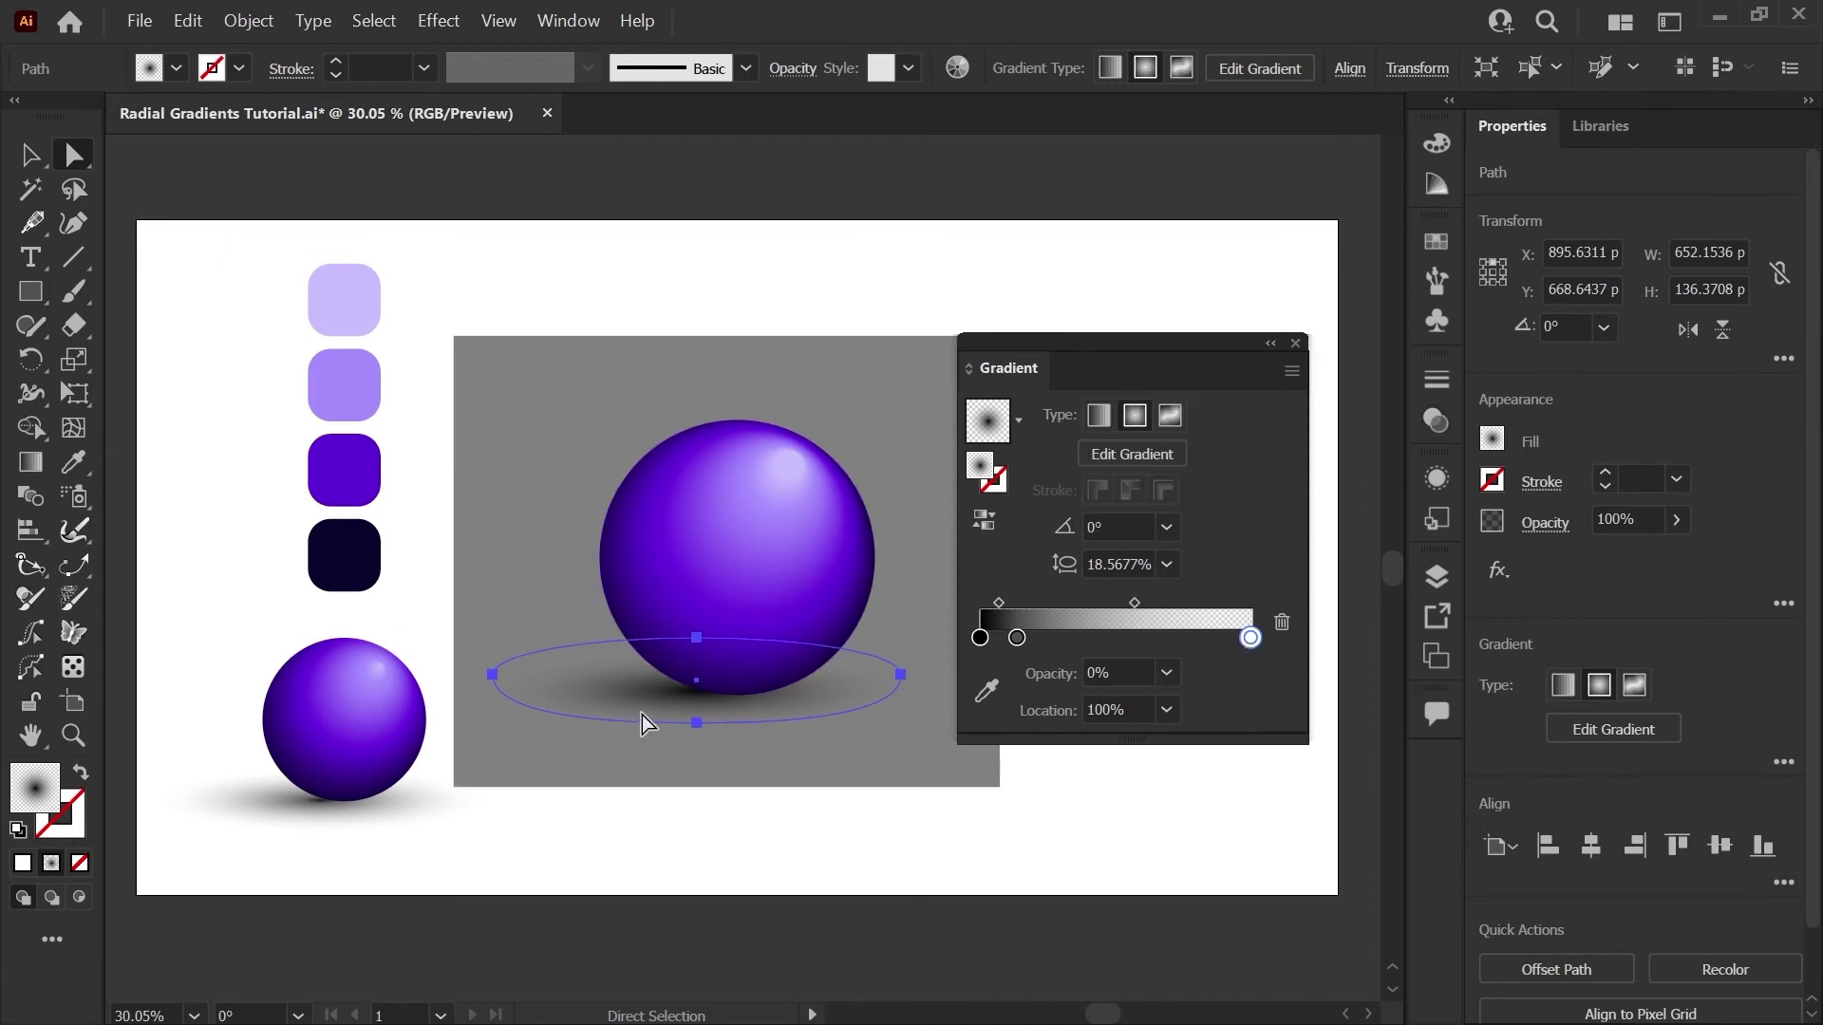
Step: Fill the background rectangle with yellow FFB915
left_click(898, 427)
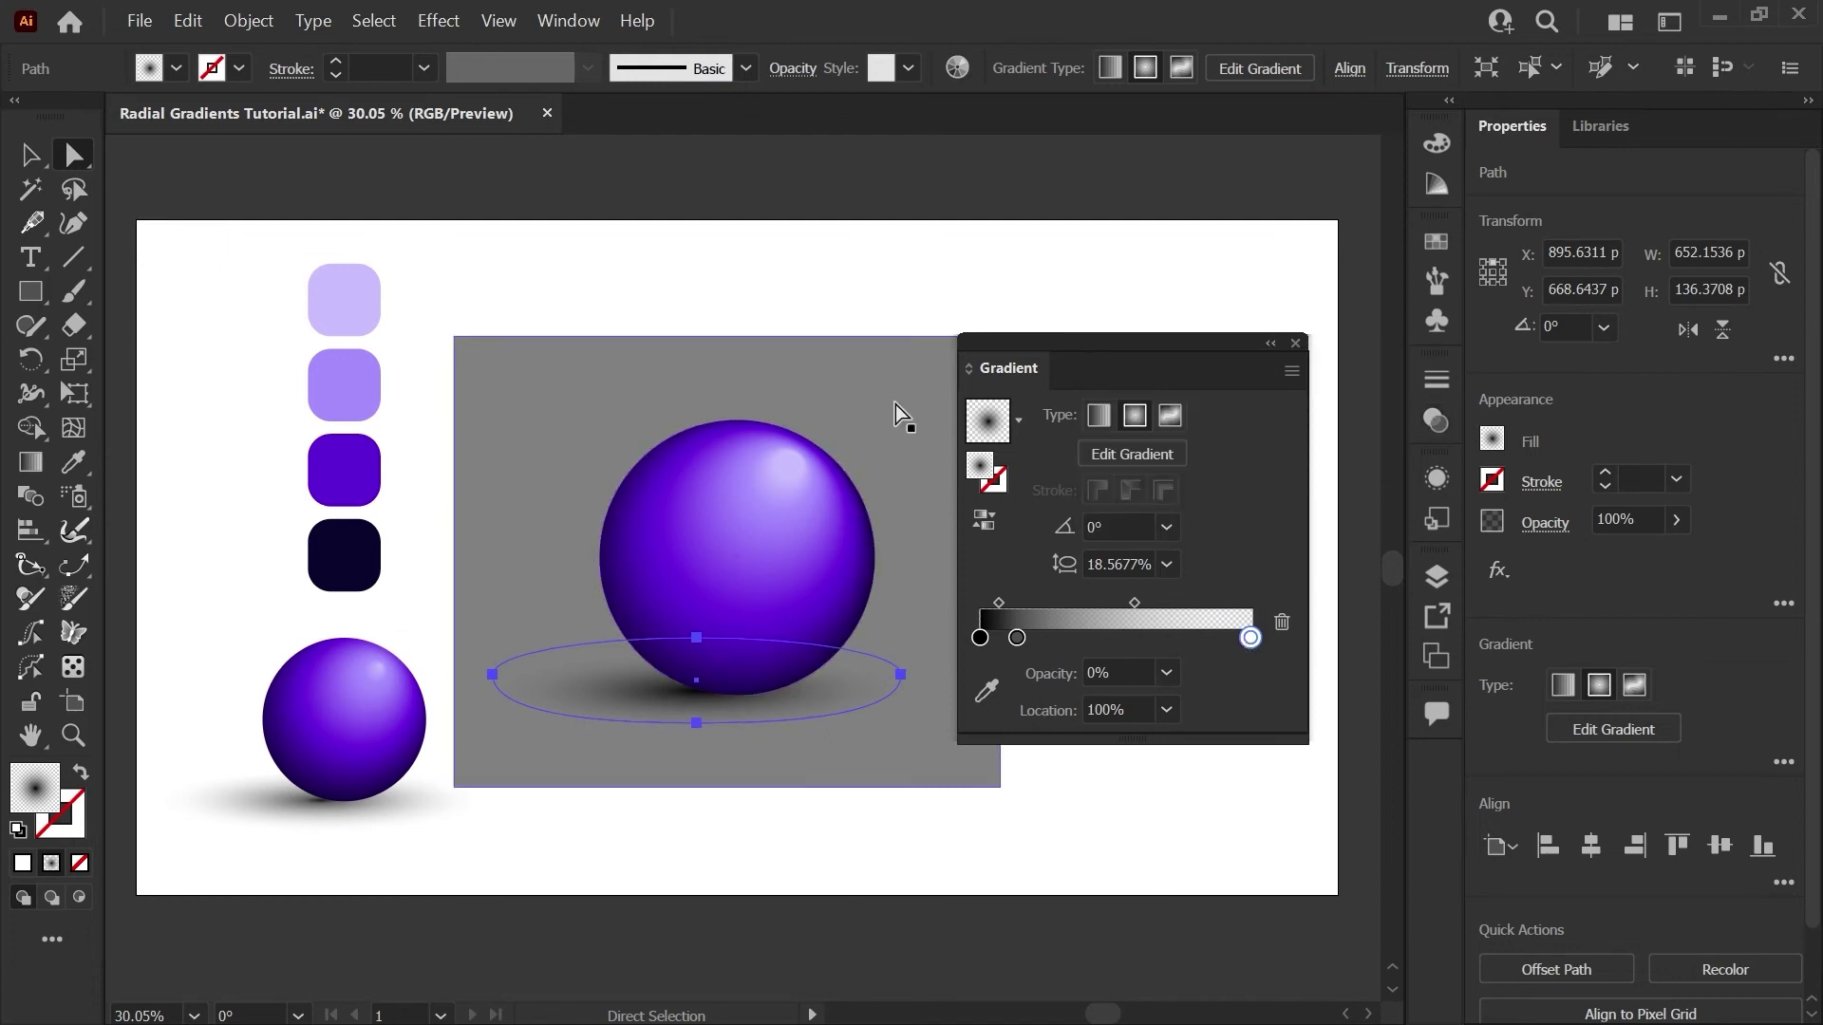
left_click(1436, 142)
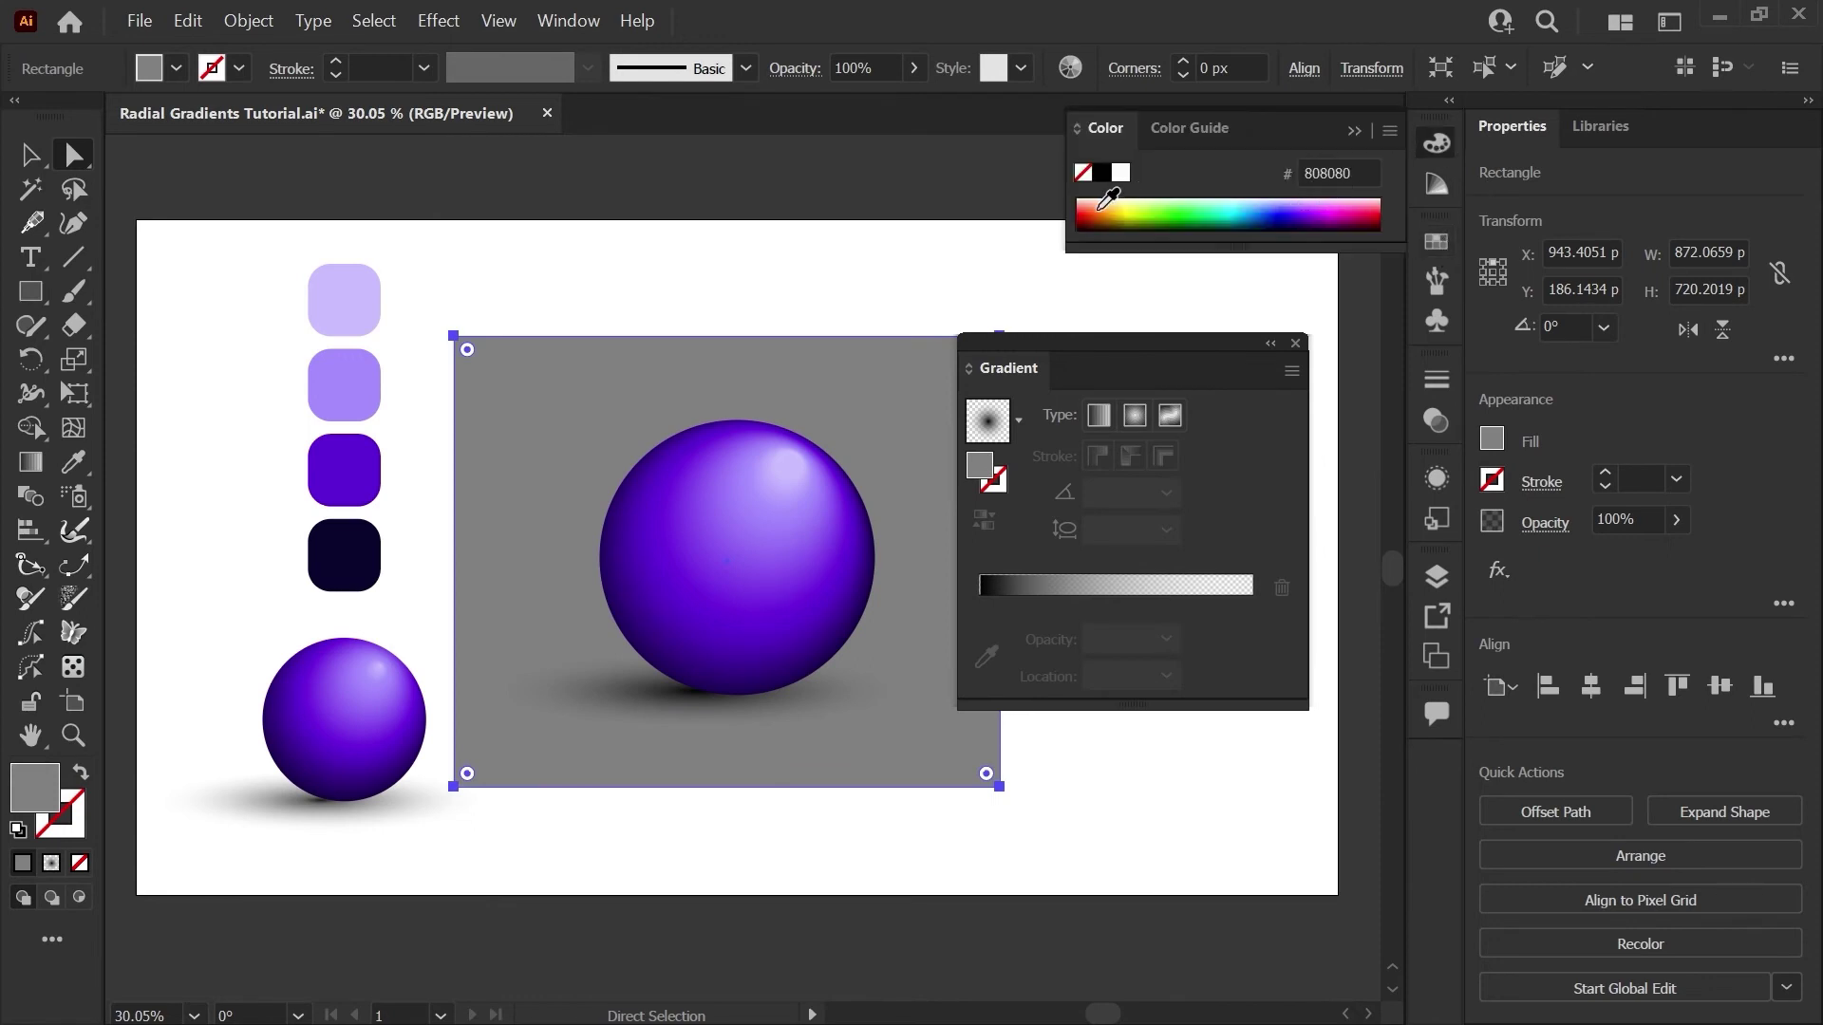
left_click(1114, 206)
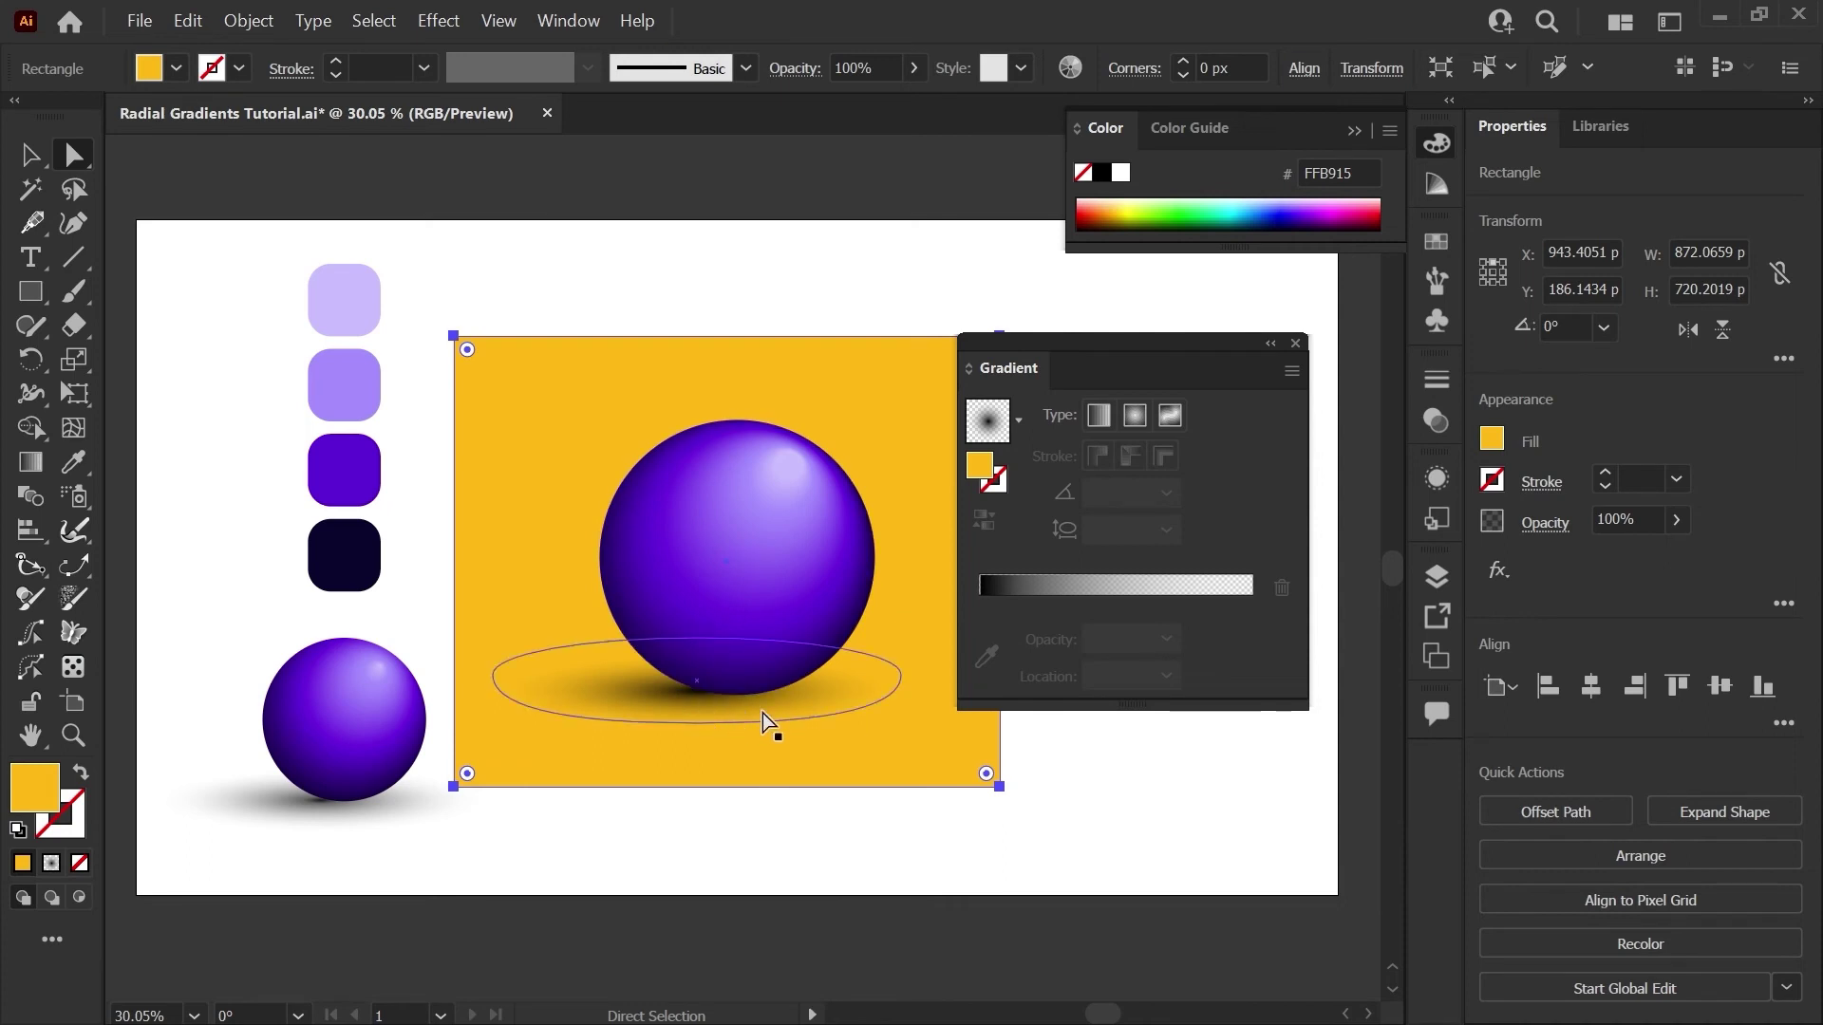
left_click(830, 692)
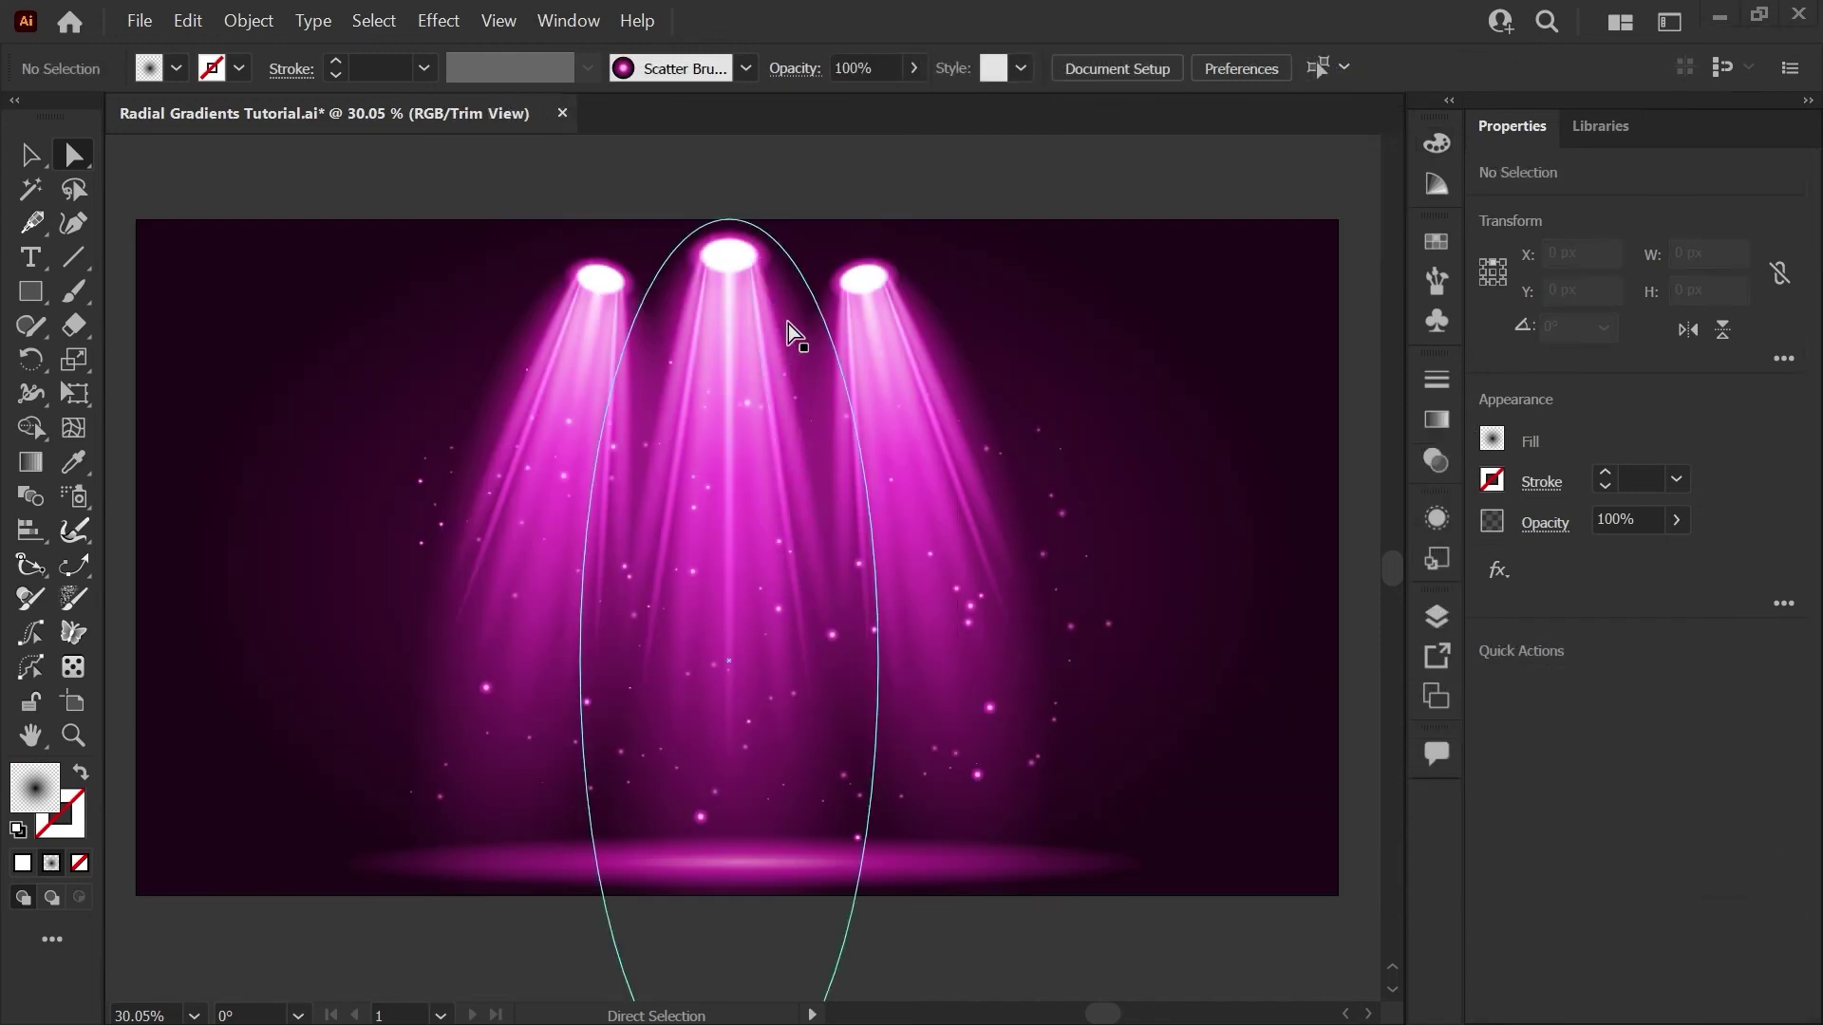
Step: Inspect the spotlight beam ellipses' gradients and tilt the left beam's thin ellipse
left_click(793, 336)
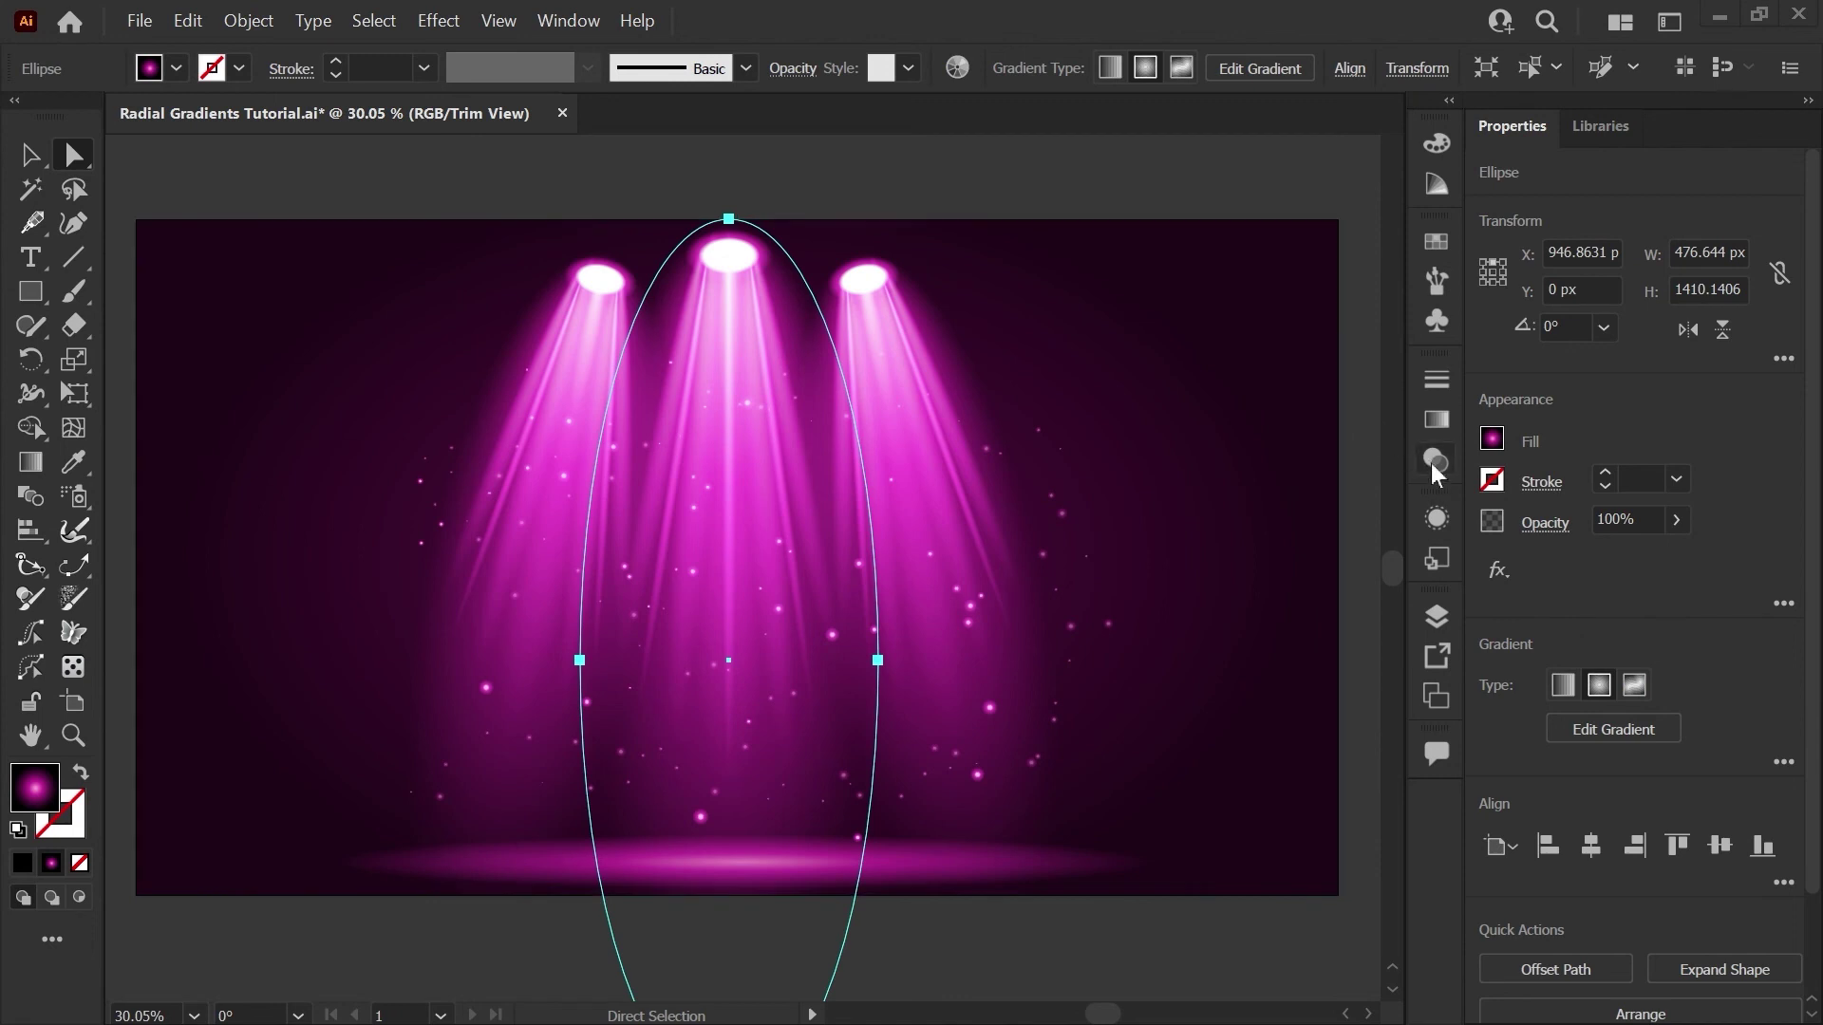
left_click(1436, 420)
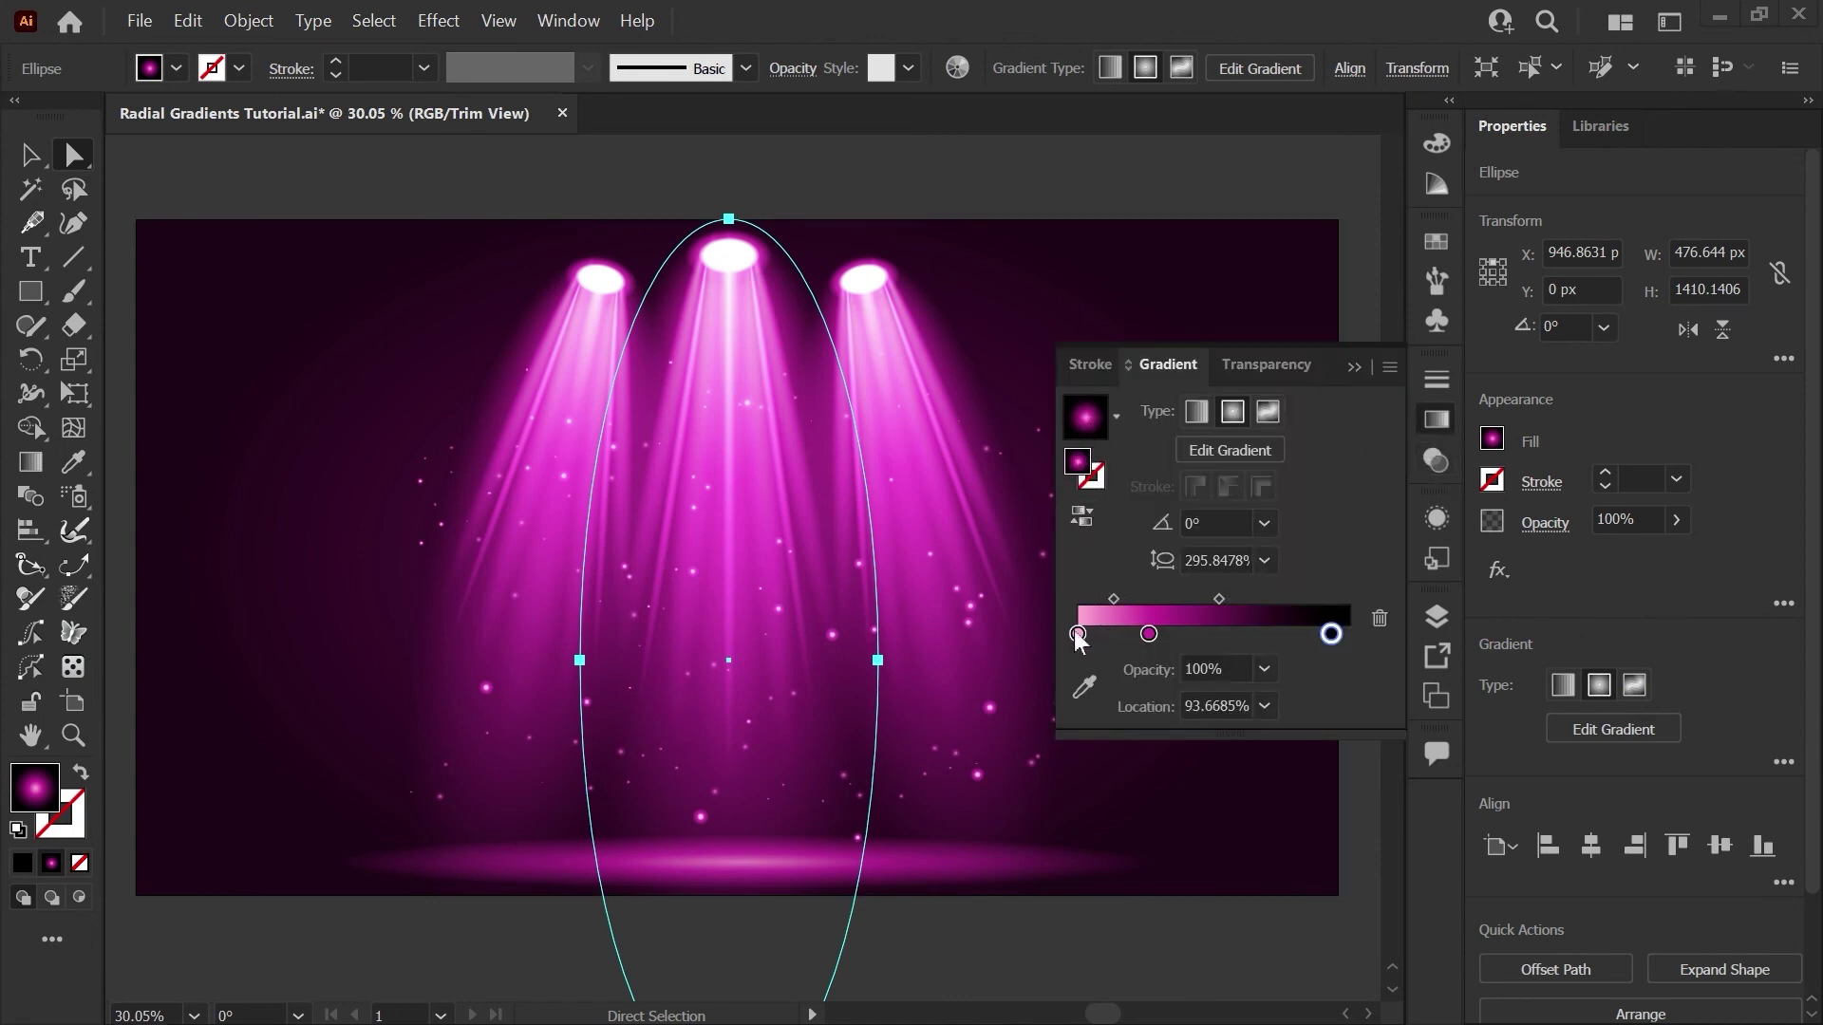
left_click(727, 521)
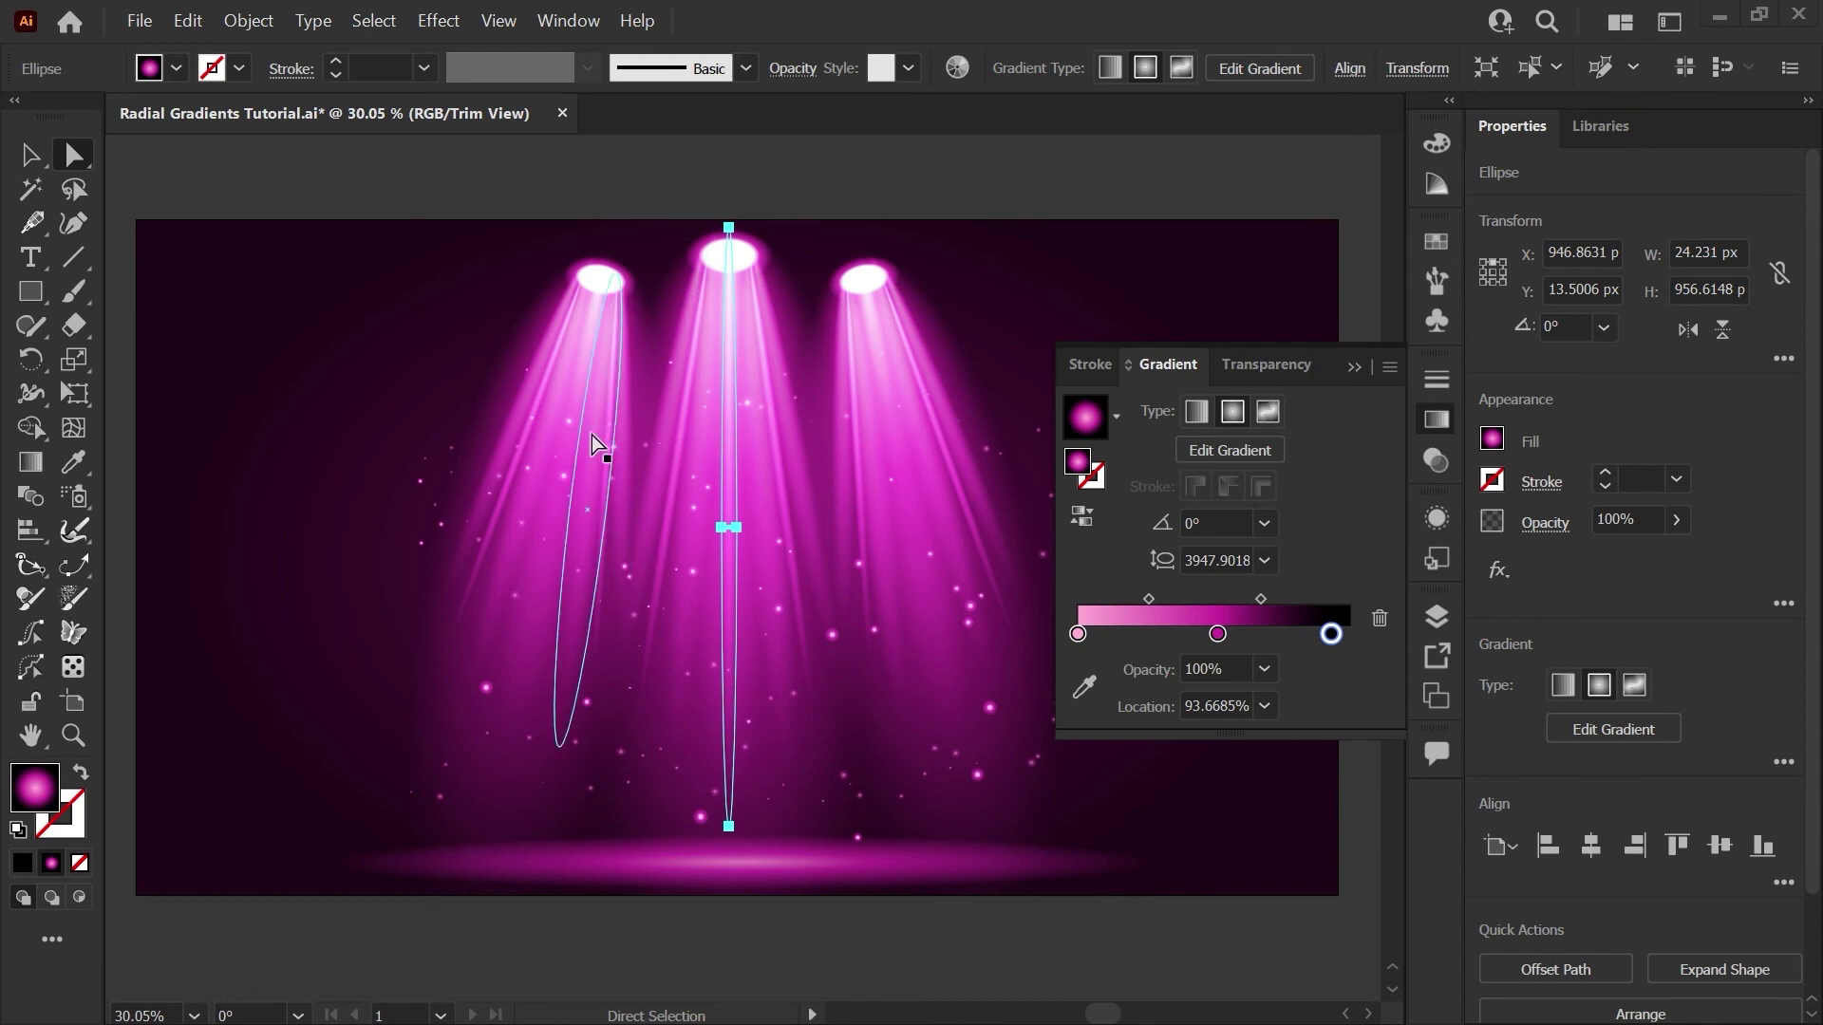
left_click(579, 461)
left_click_drag(580, 463, 542, 472)
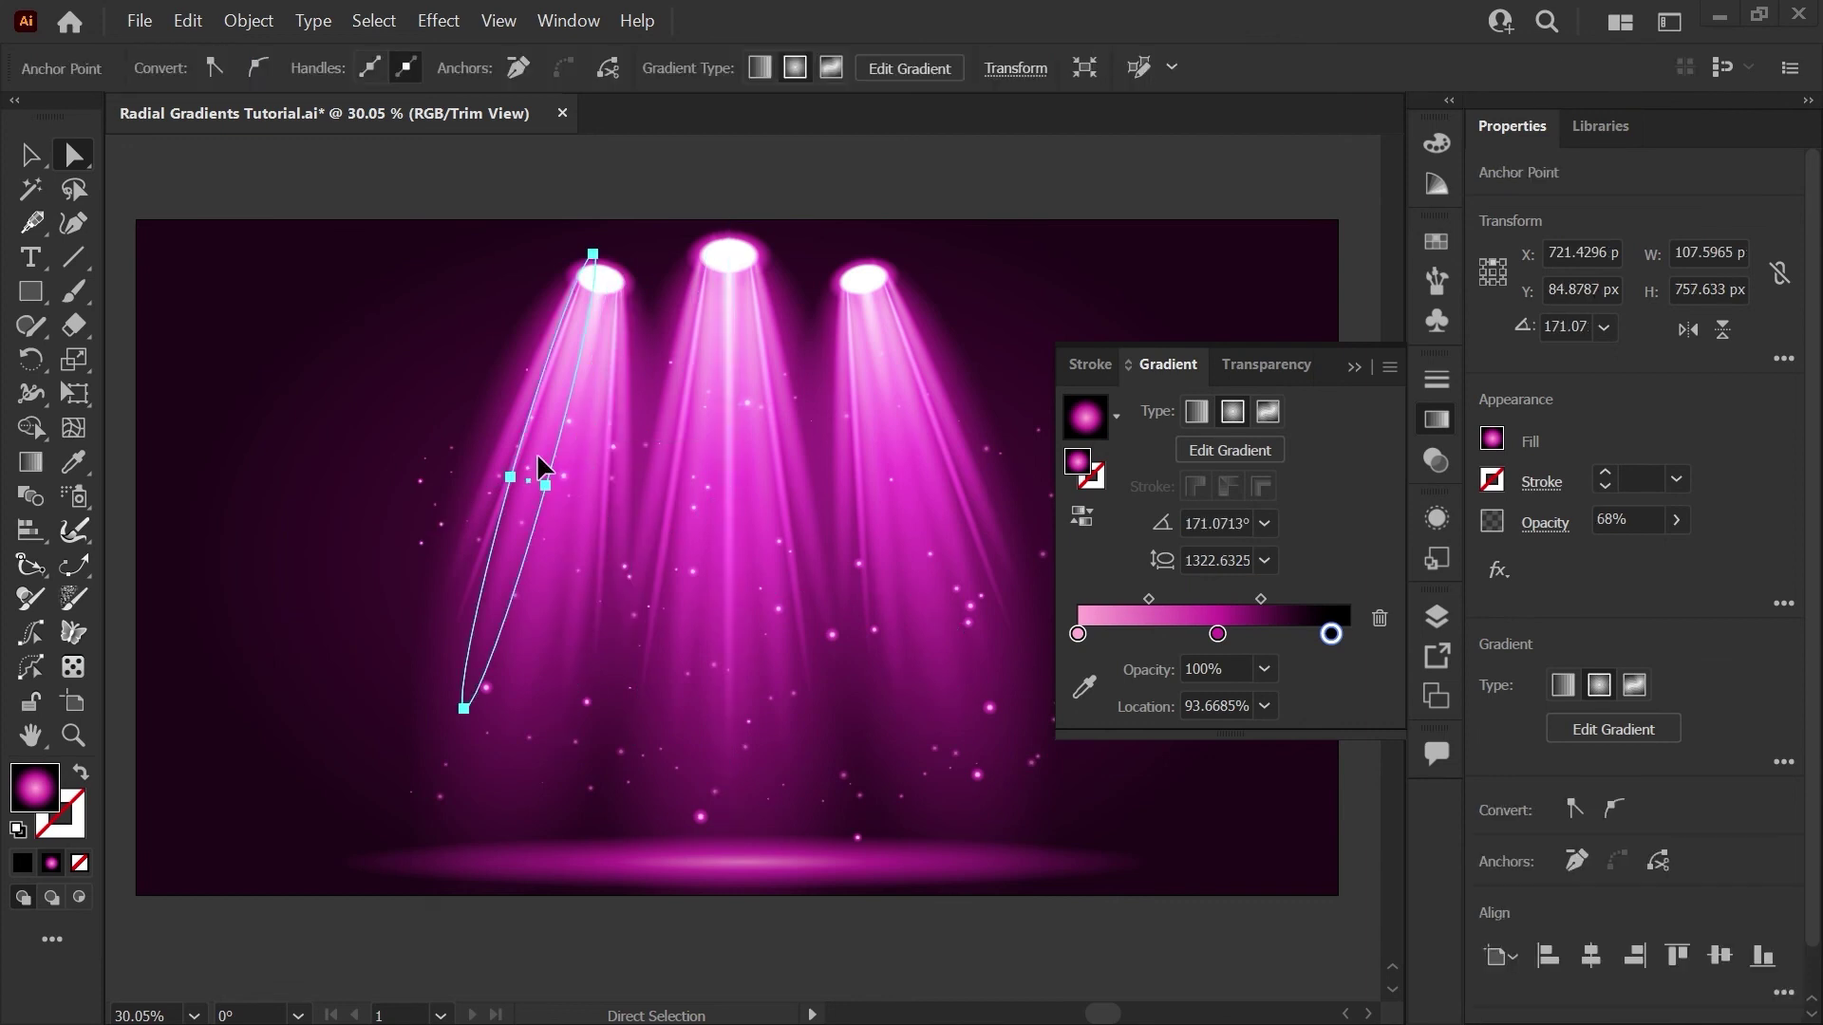
left_click(560, 547)
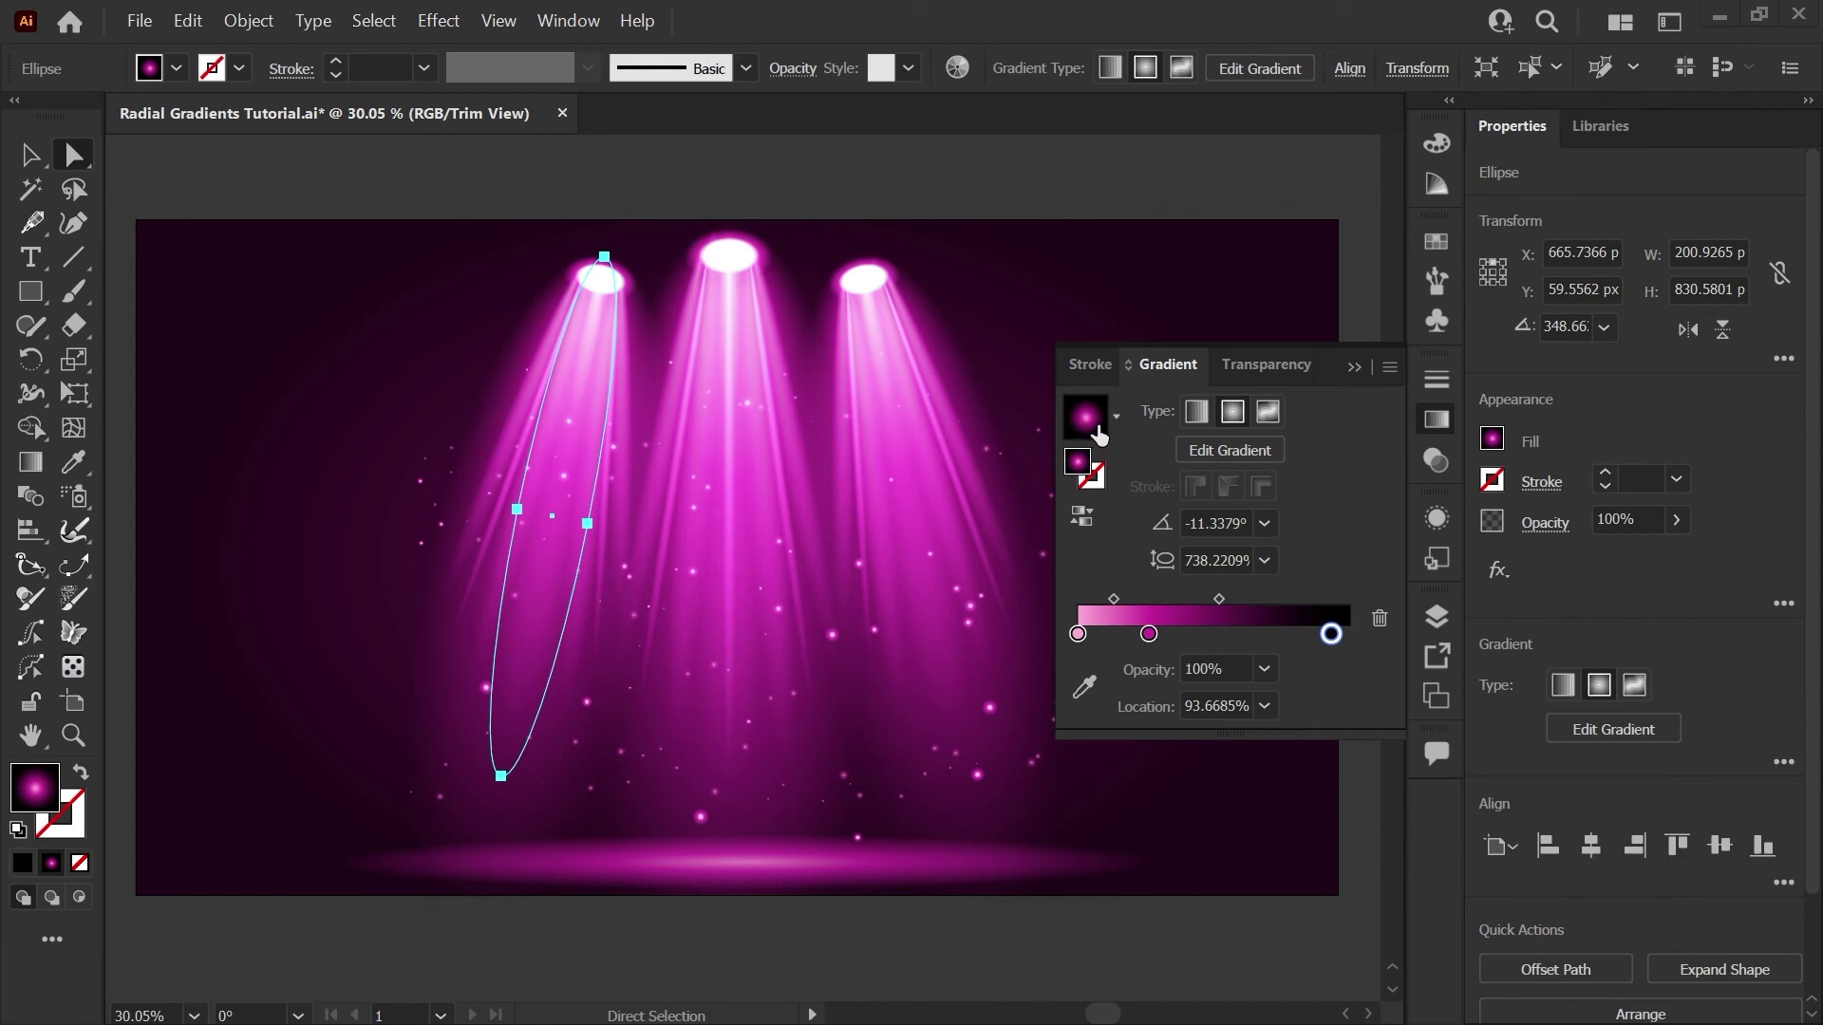
left_click(724, 262)
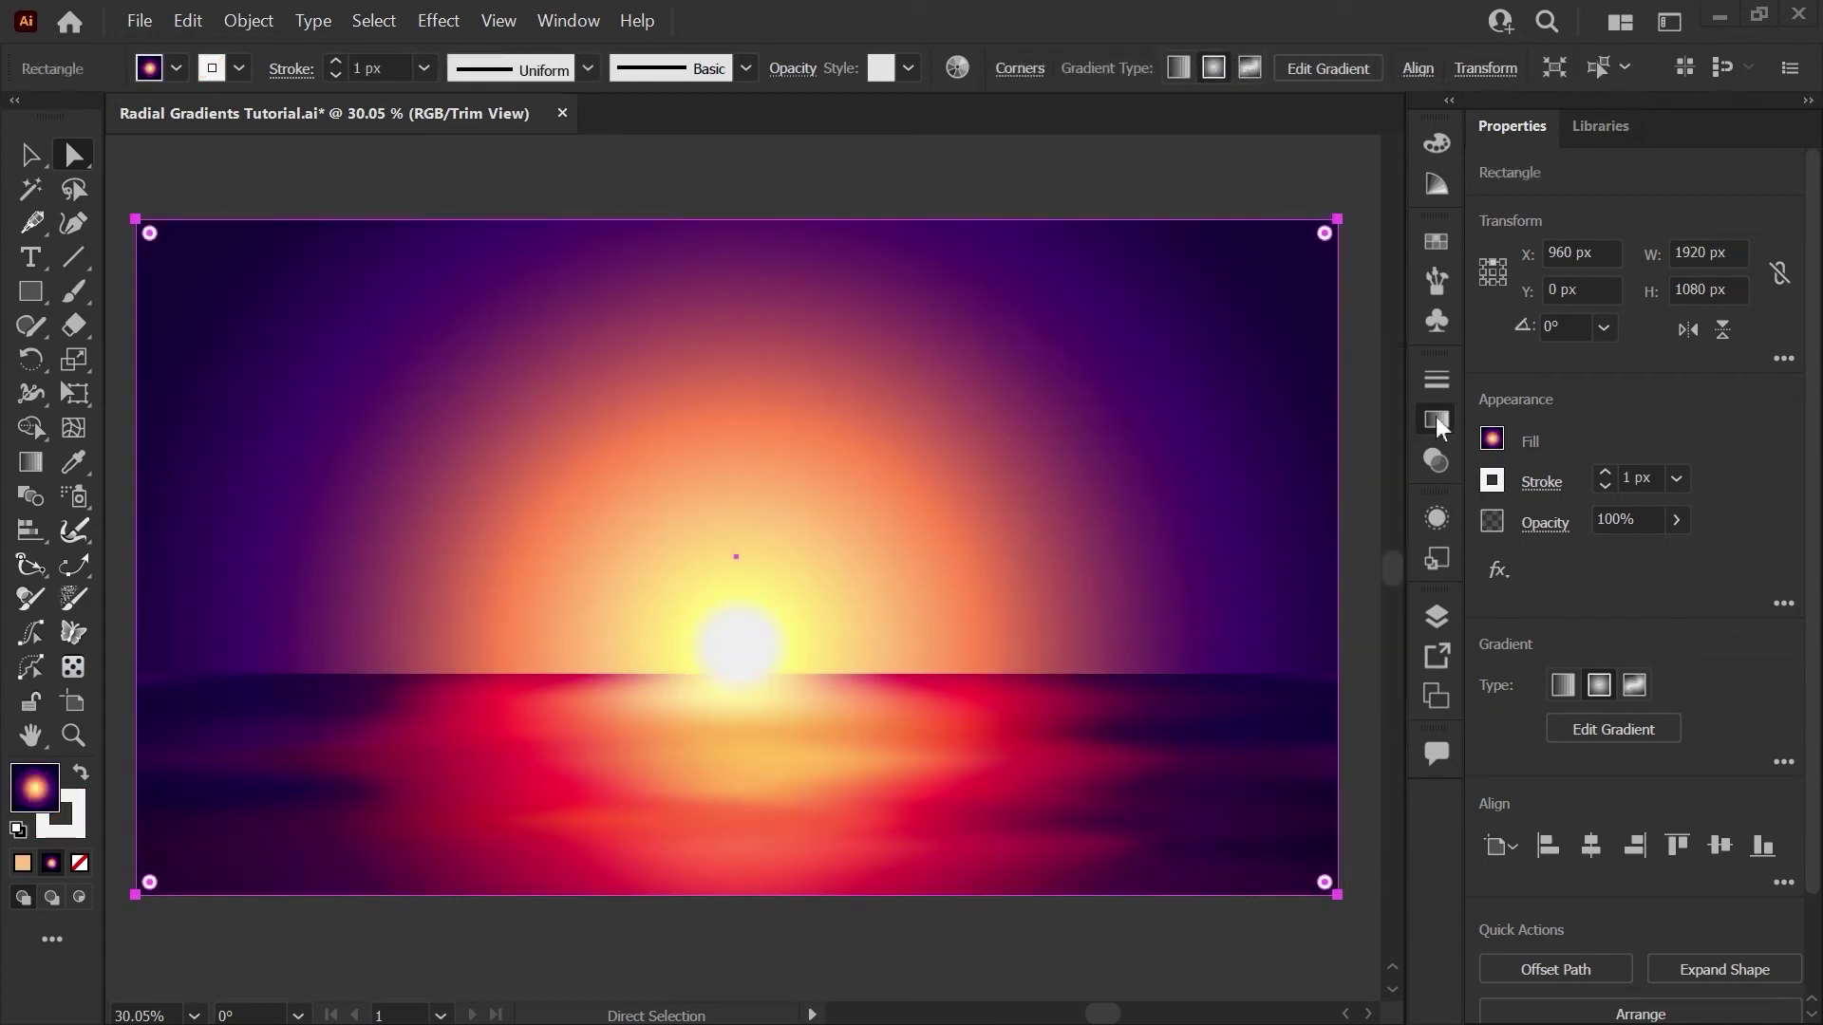
Step: Shift the sunset gradient's dark purple stop slightly, to about 68%
left_click(1436, 423)
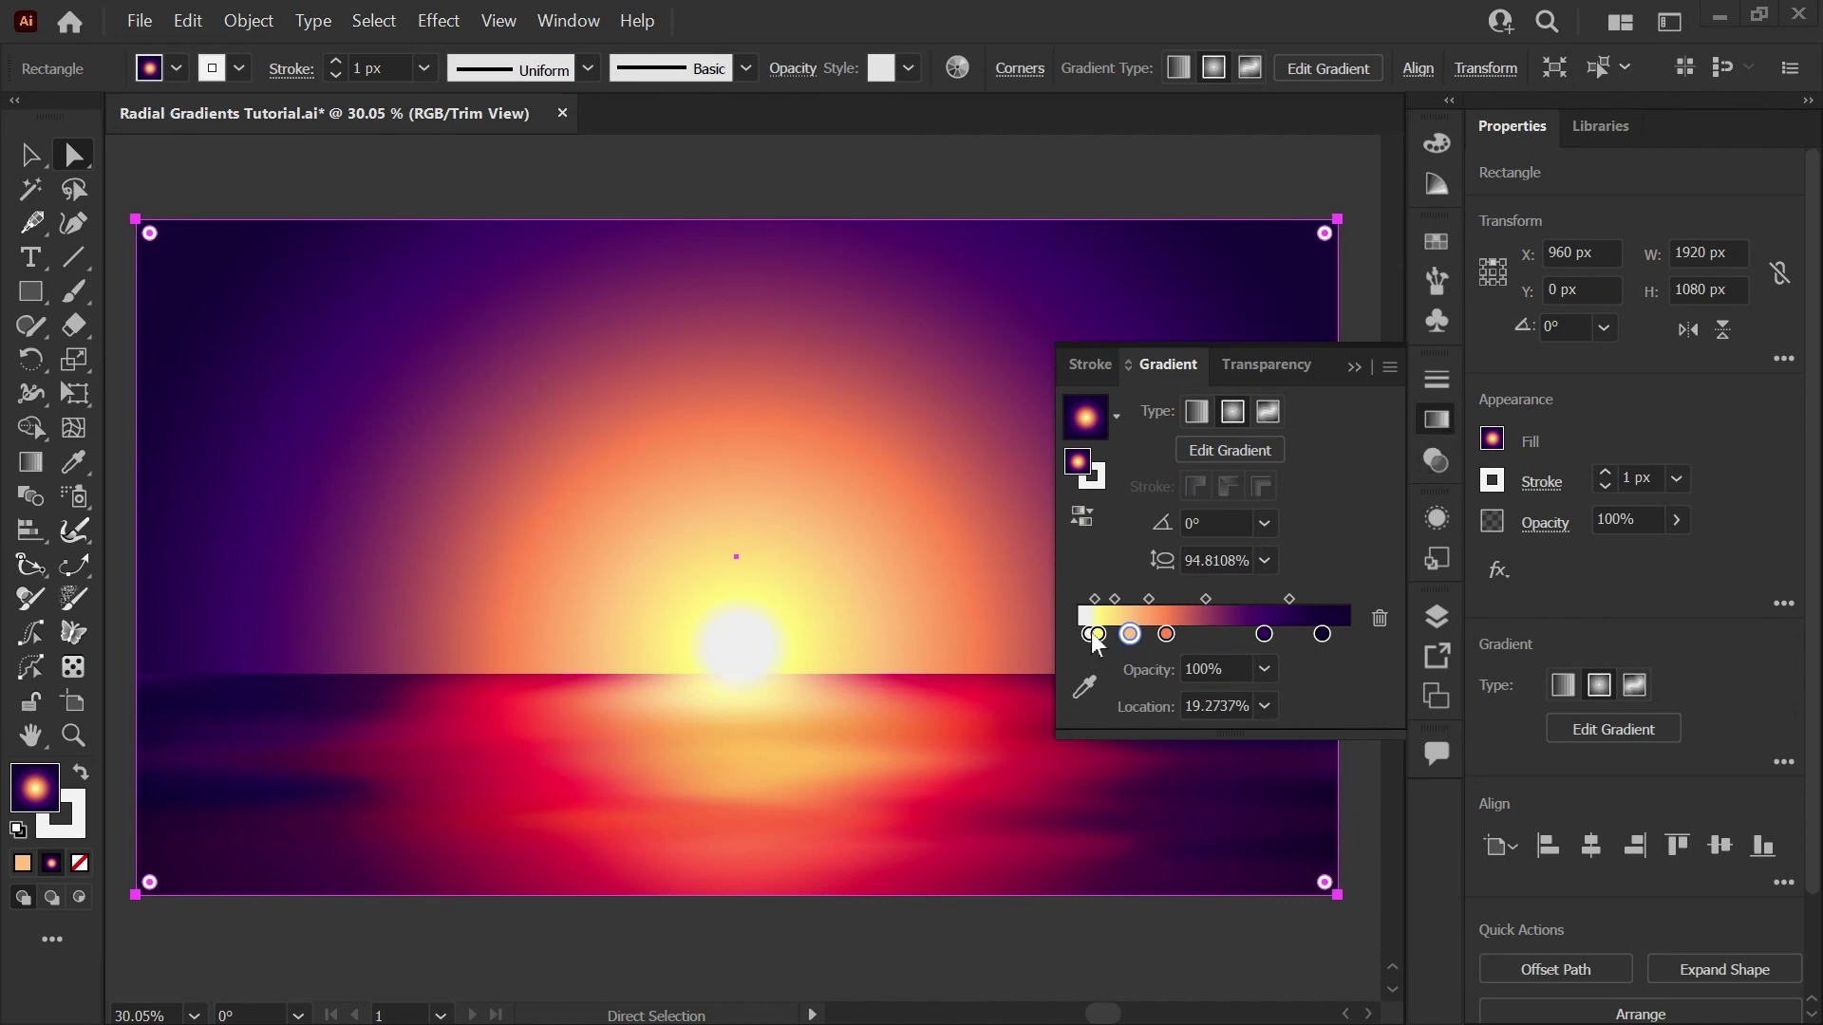
left_click_drag(1263, 636, 1262, 637)
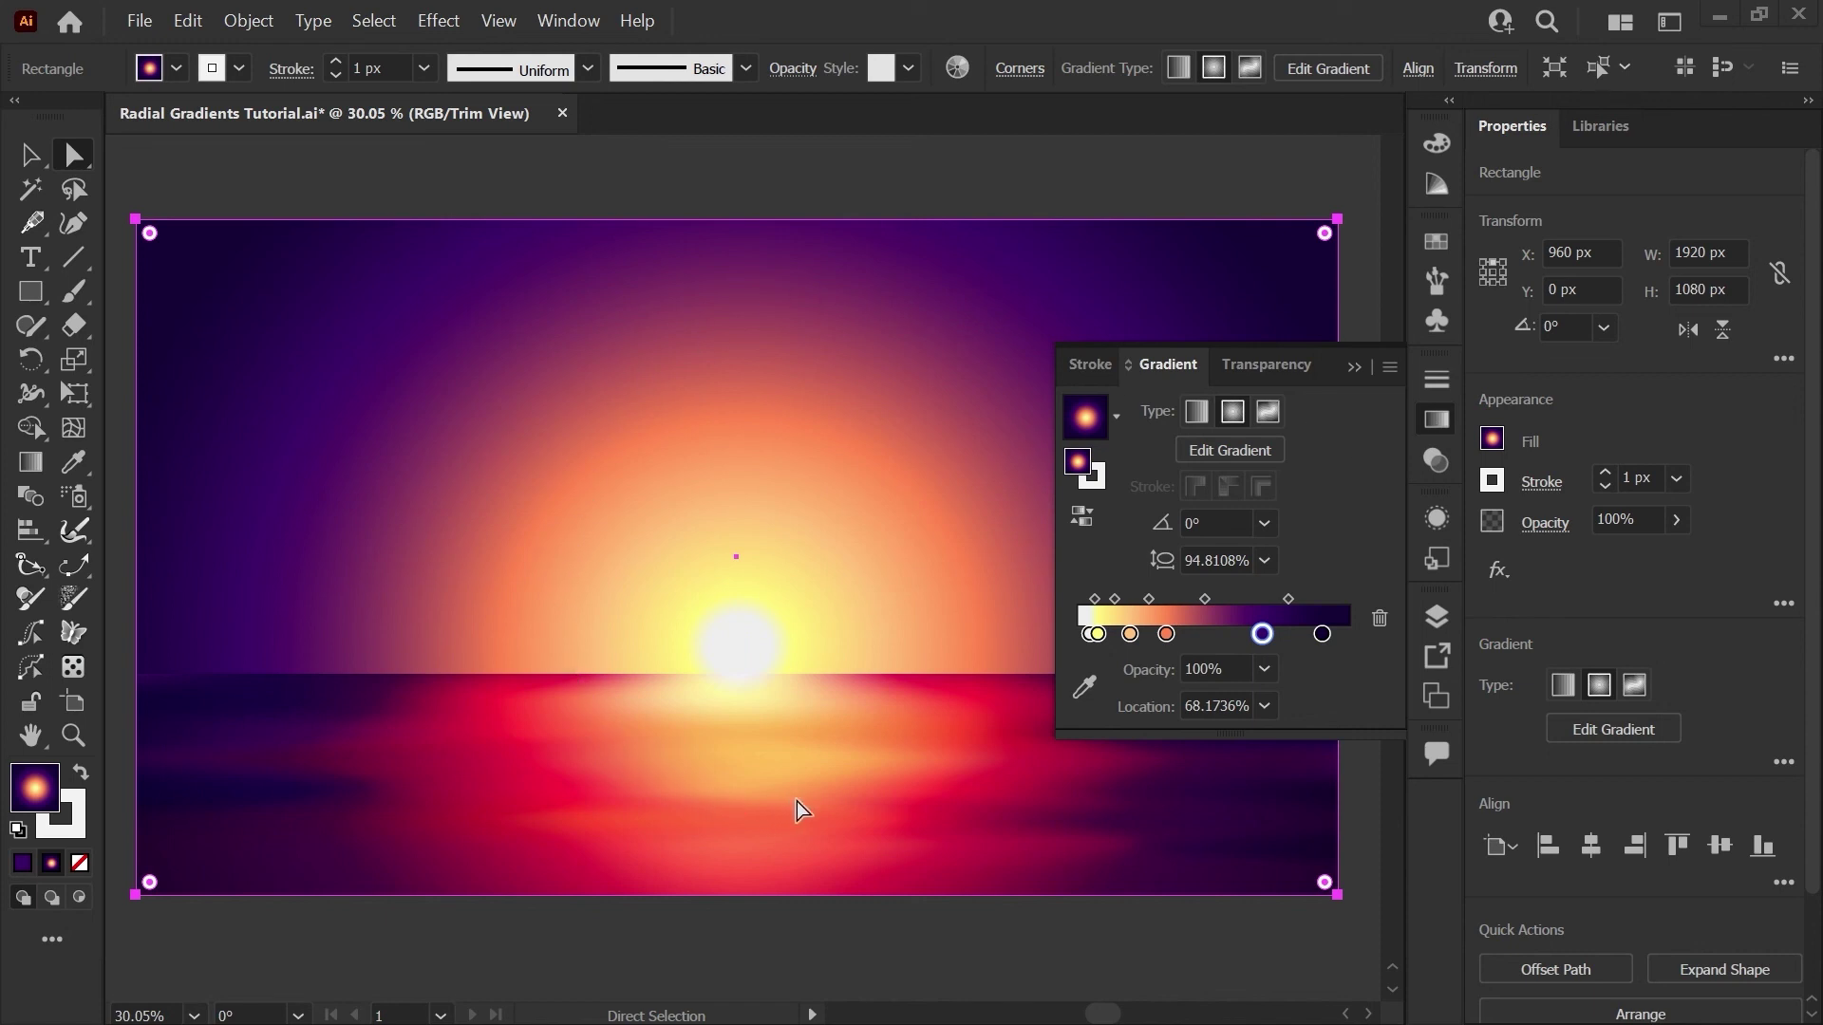
left_click(1437, 420)
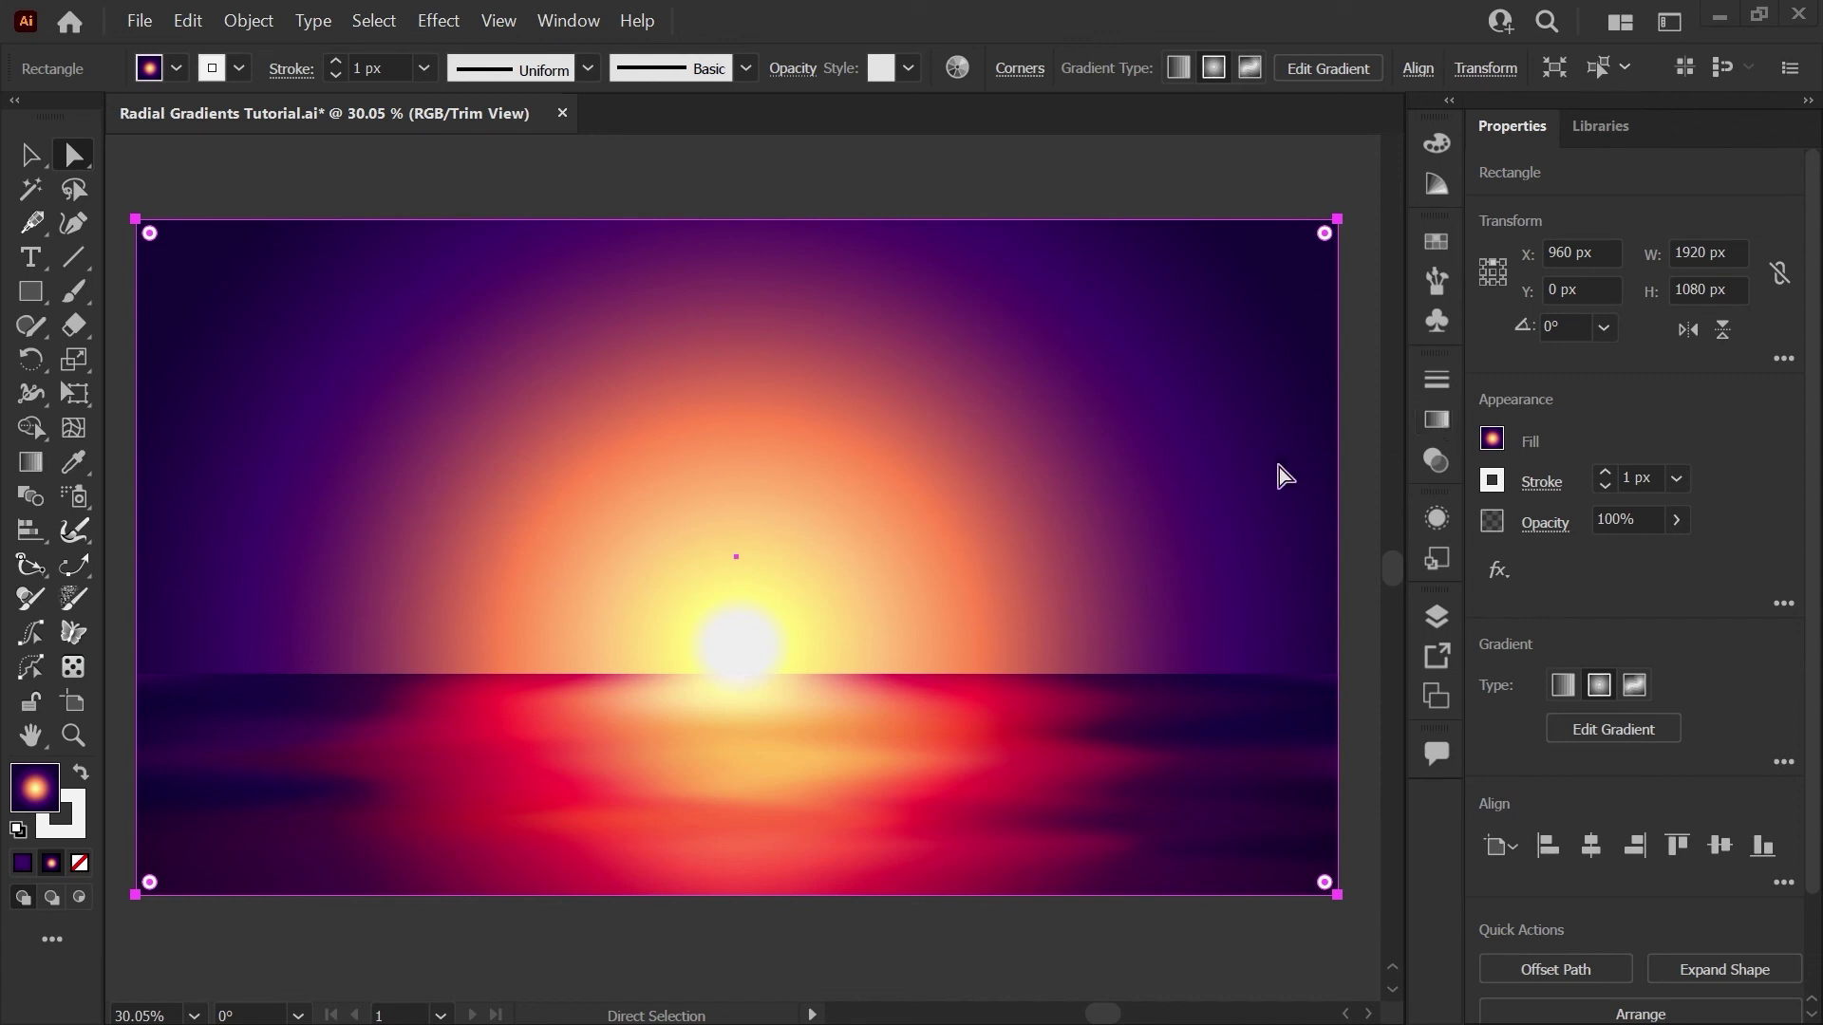